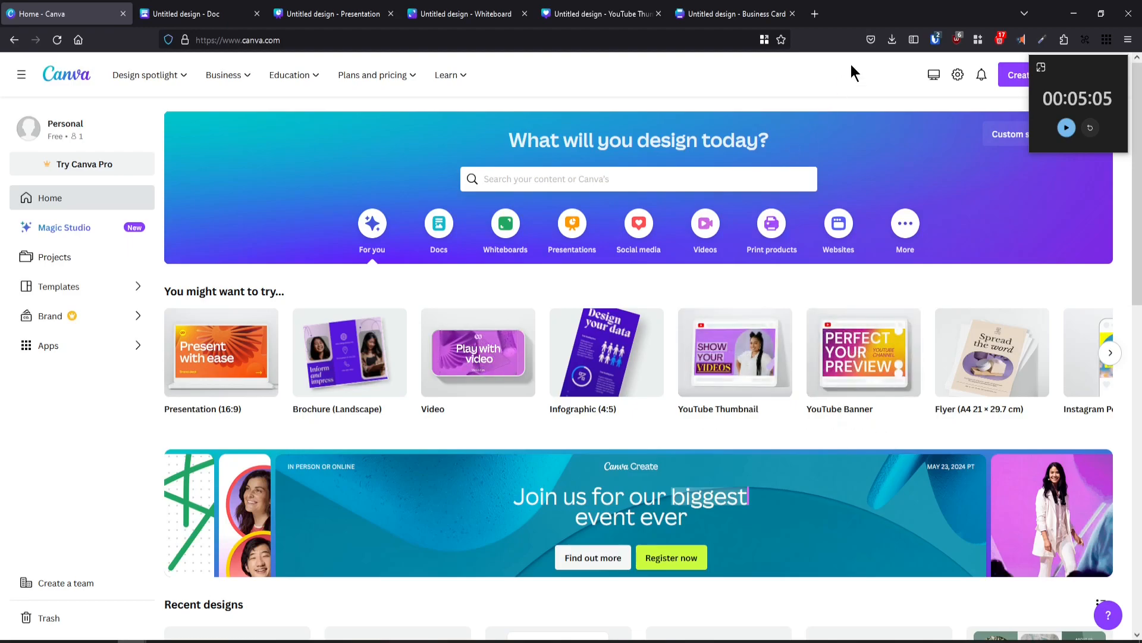
Step: Look through the open blank doc, presentation, whiteboard, YouTube thumbnail and business card designs, and return to the home page
mouse_move(1066, 64)
mouse_down()
mouse_move(1062, 134)
mouse_move(1057, 87)
mouse_move(1069, 90)
mouse_move(1068, 76)
mouse_up()
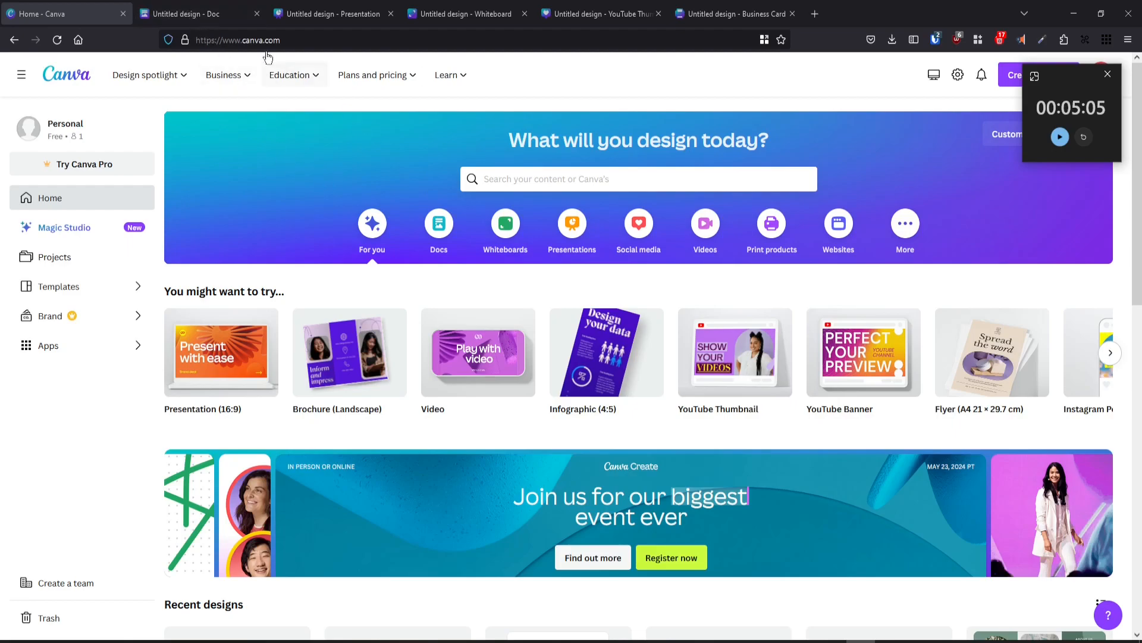
click(196, 13)
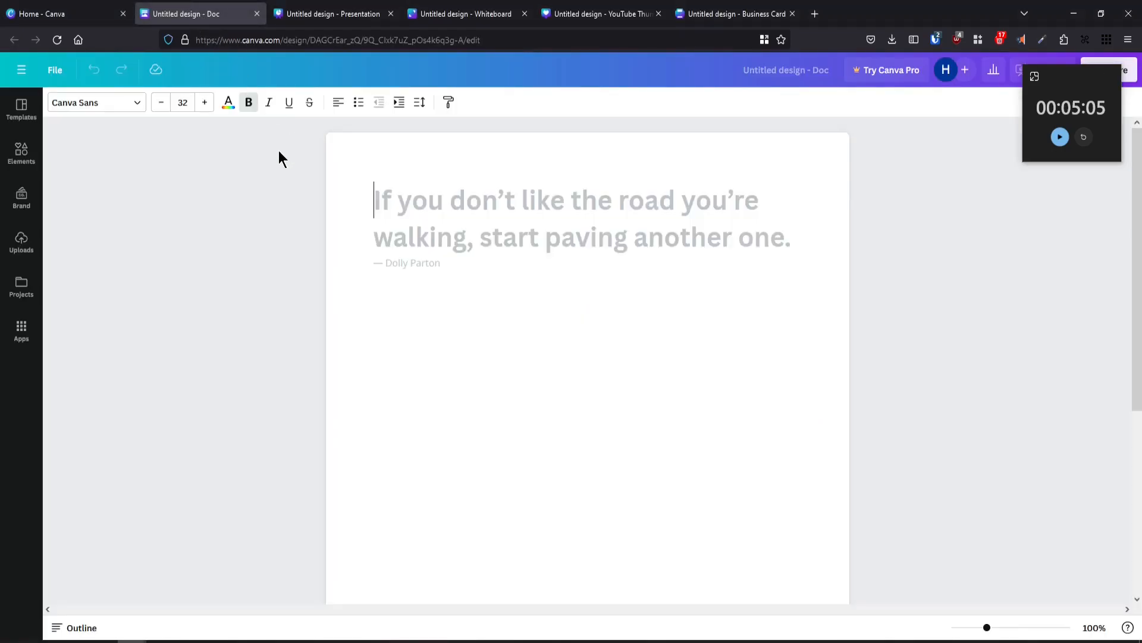
click(328, 15)
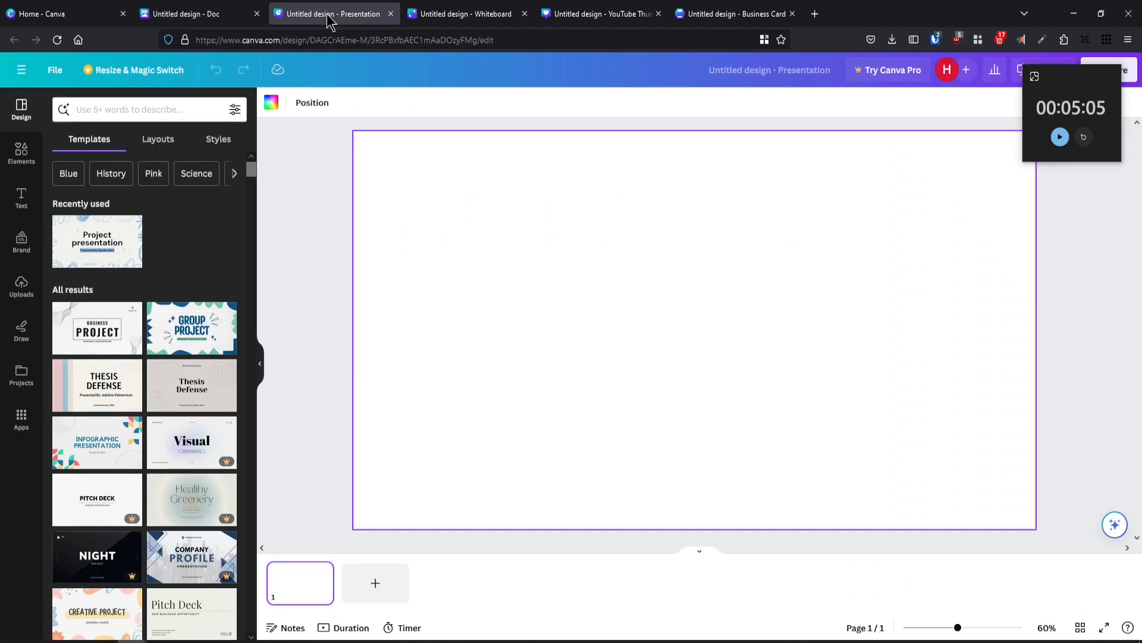
click(466, 18)
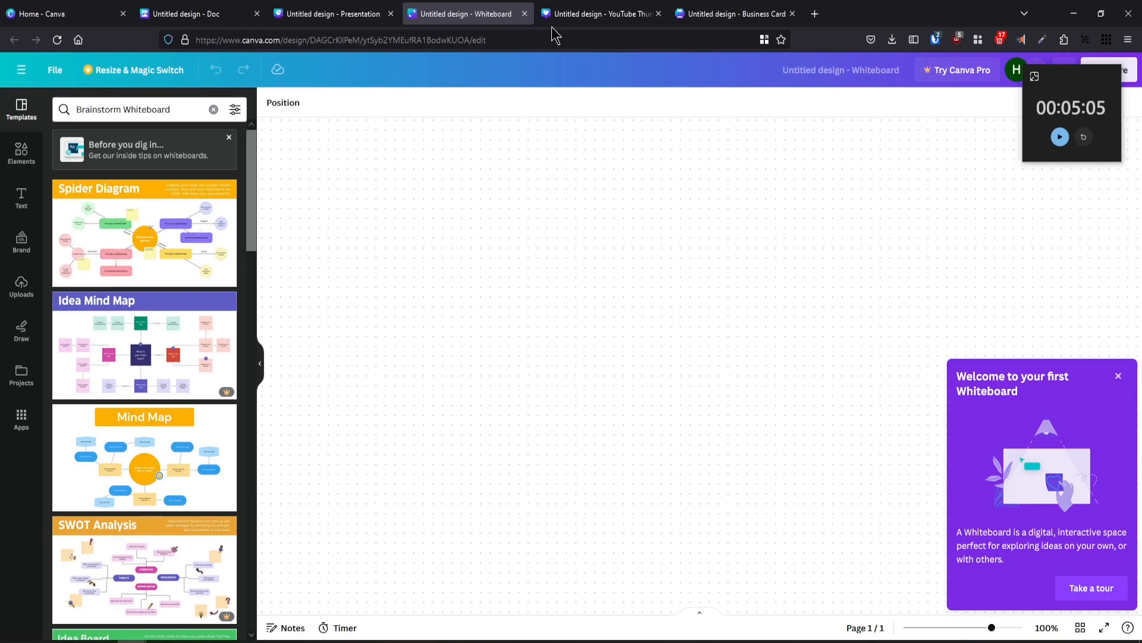
click(593, 18)
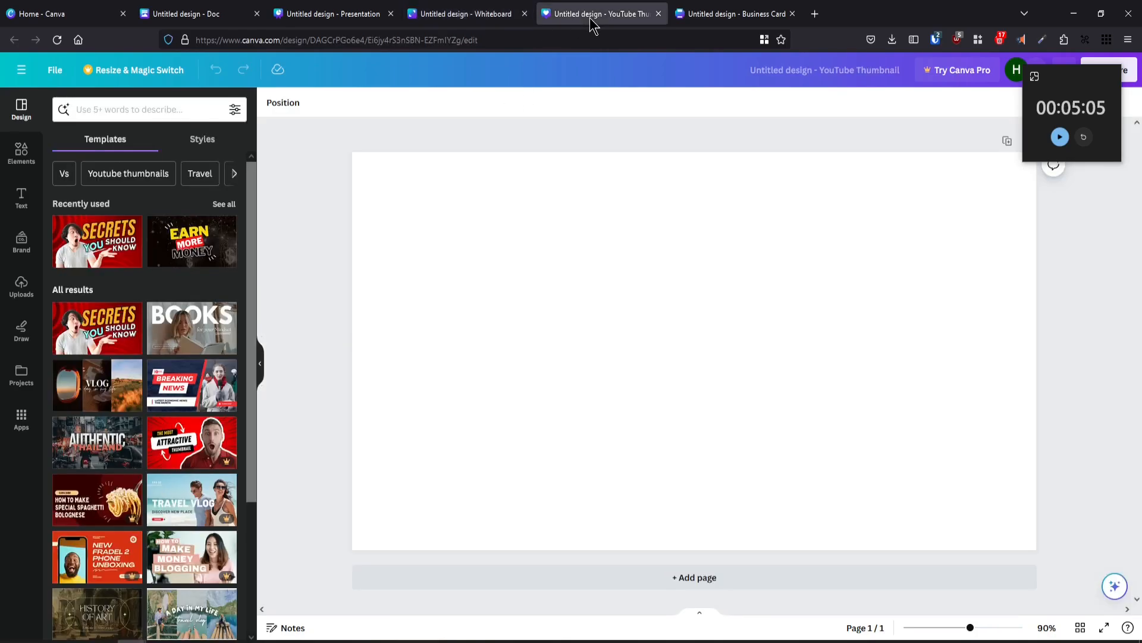
click(716, 18)
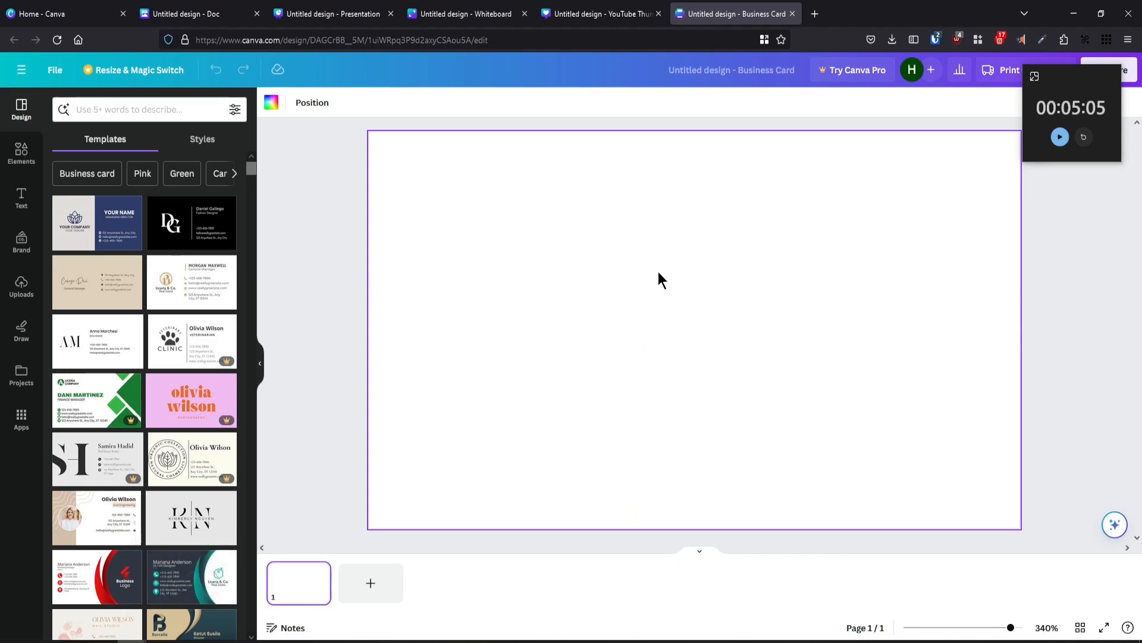
click(78, 13)
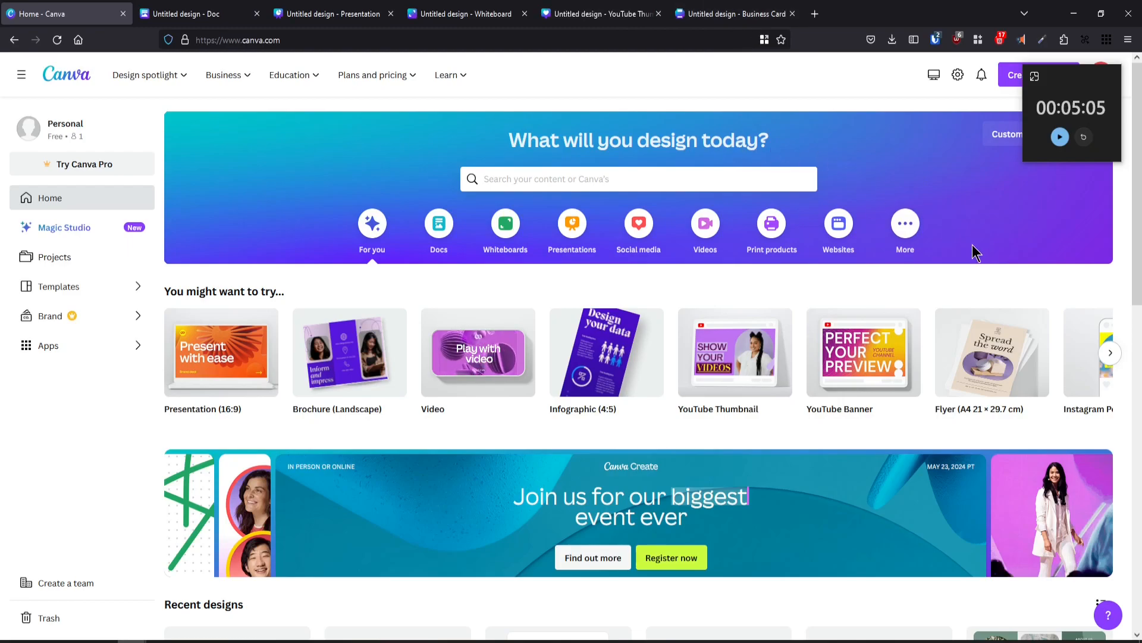
Step: Start the countdown timer, and enter the heading "How to use Canva" in the blank doc
click(1061, 137)
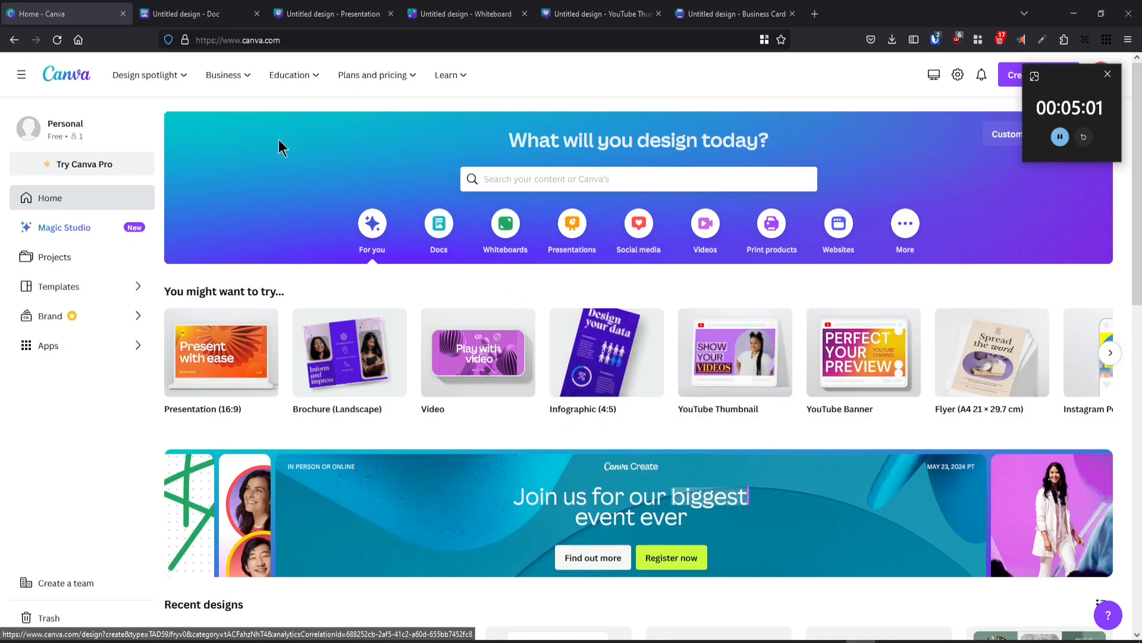
click(196, 13)
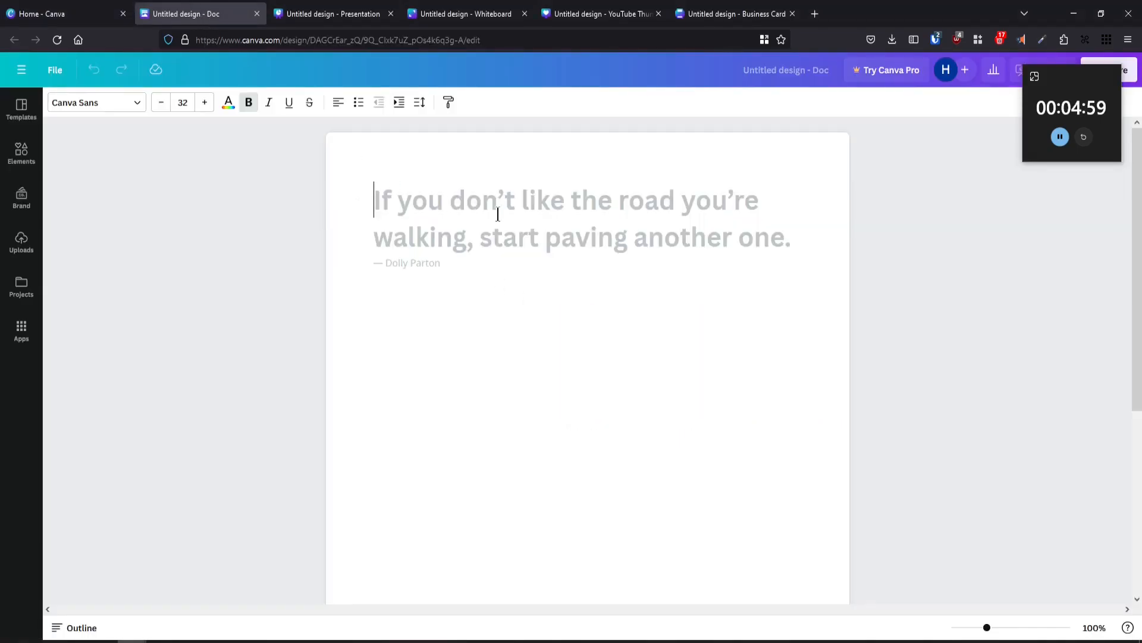
text(How )
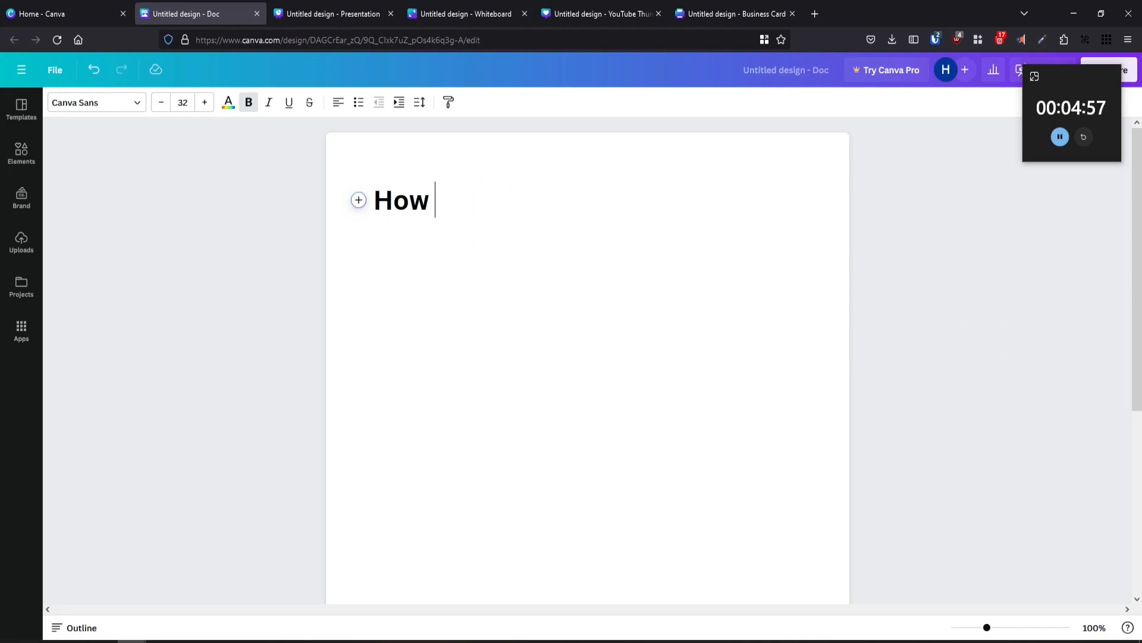
text(to use Canca)
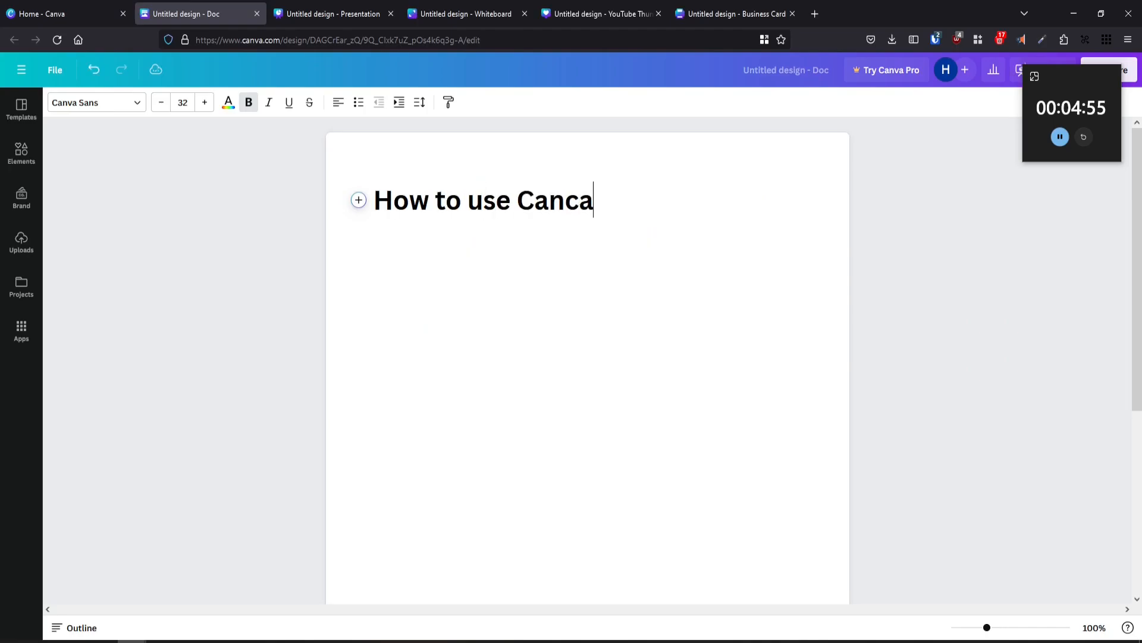
key(BackSpace)
key(BackSpace)
text(va)
key(Return)
Step: Write the body line "The quick brown fox jumps over the lazy dog" under the heading and start a new line
text(\)
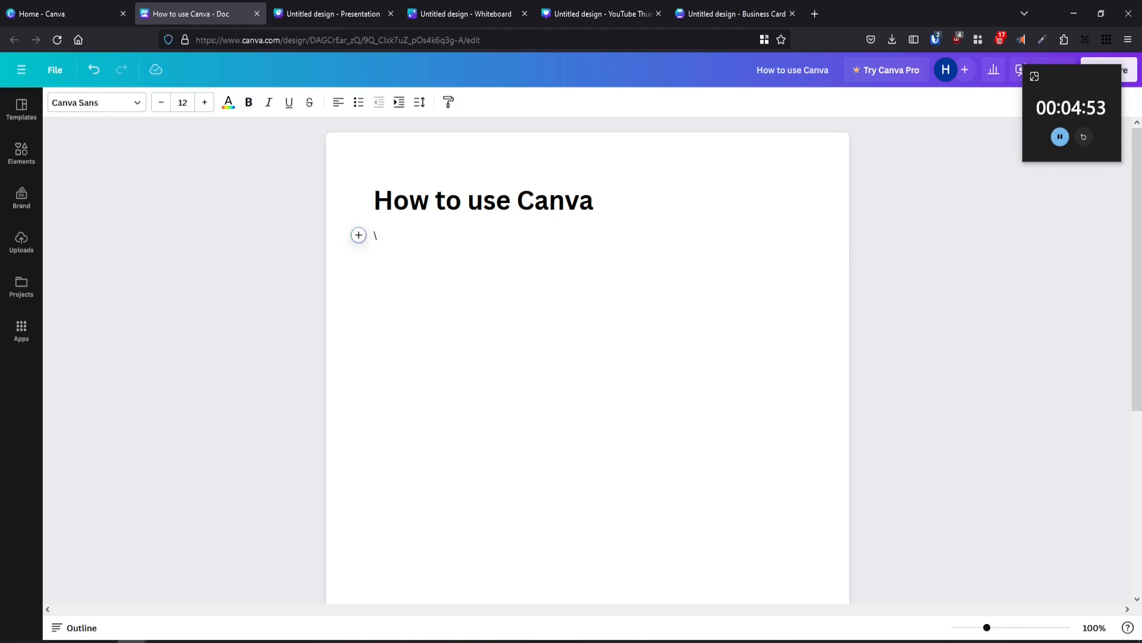
text(The quick brown)
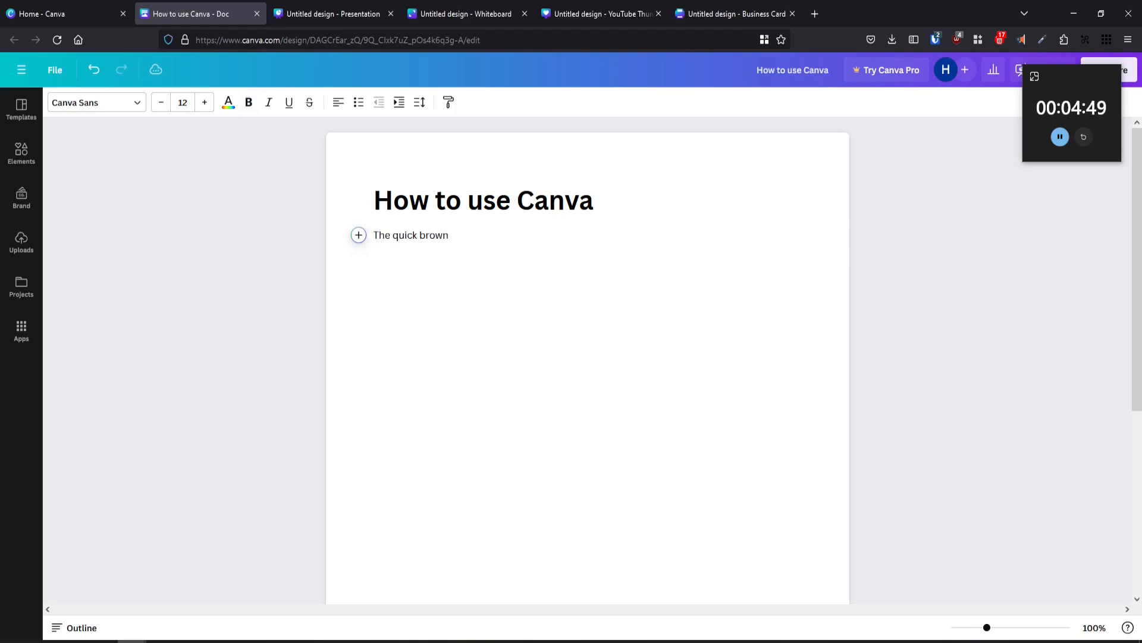
text( fox jumps over the lazy)
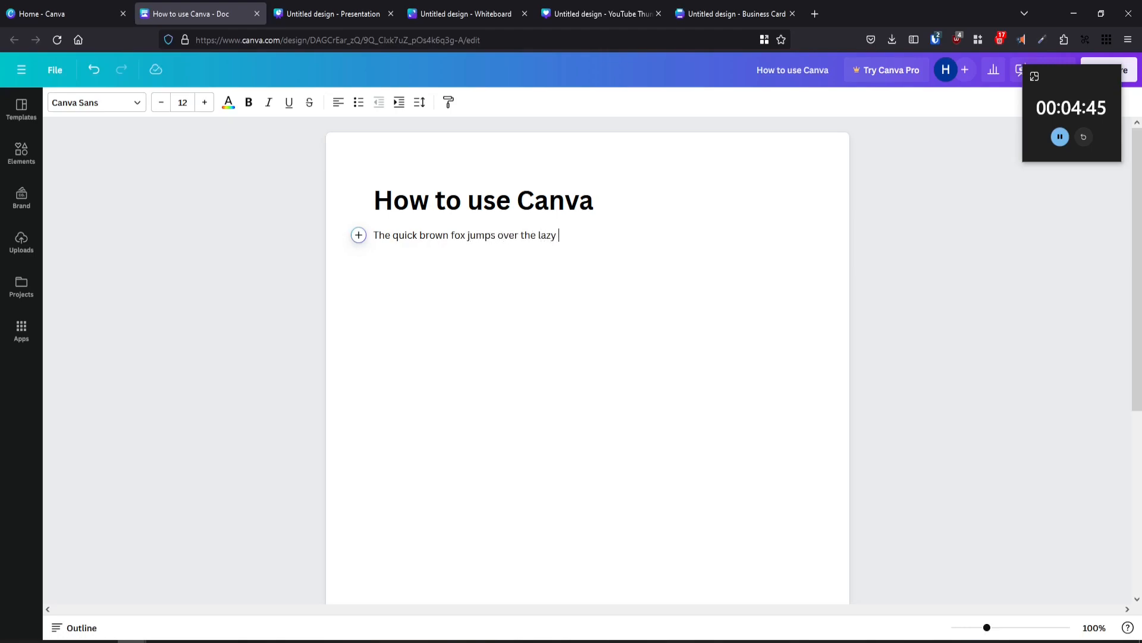
text( dog)
key(Return)
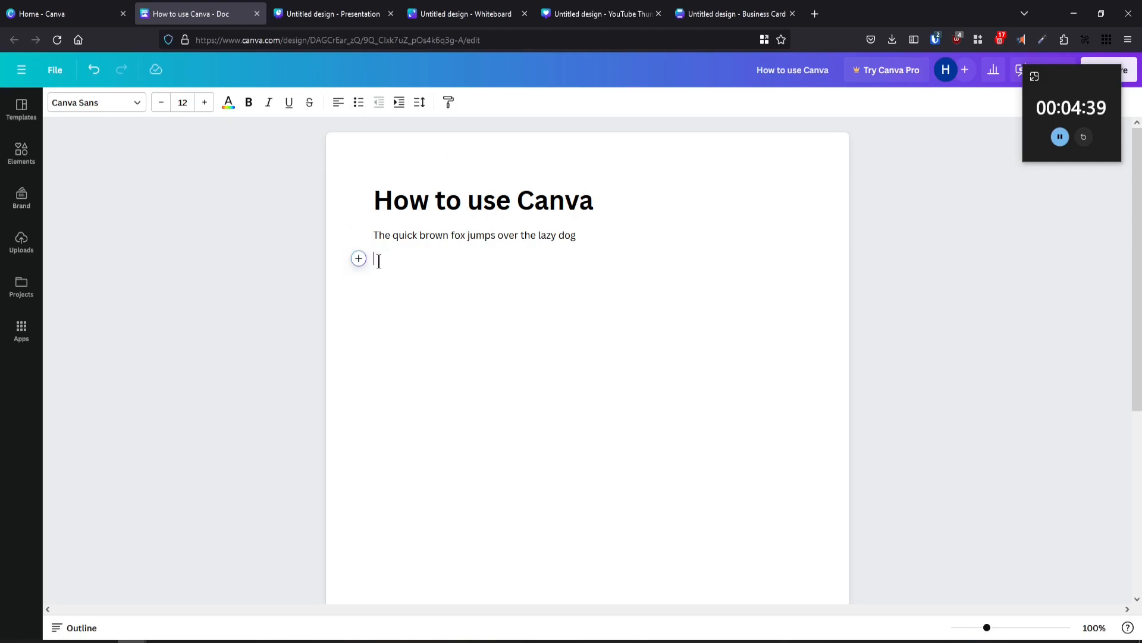
Step: Insert a table with two columns and three rows below the body line
click(357, 258)
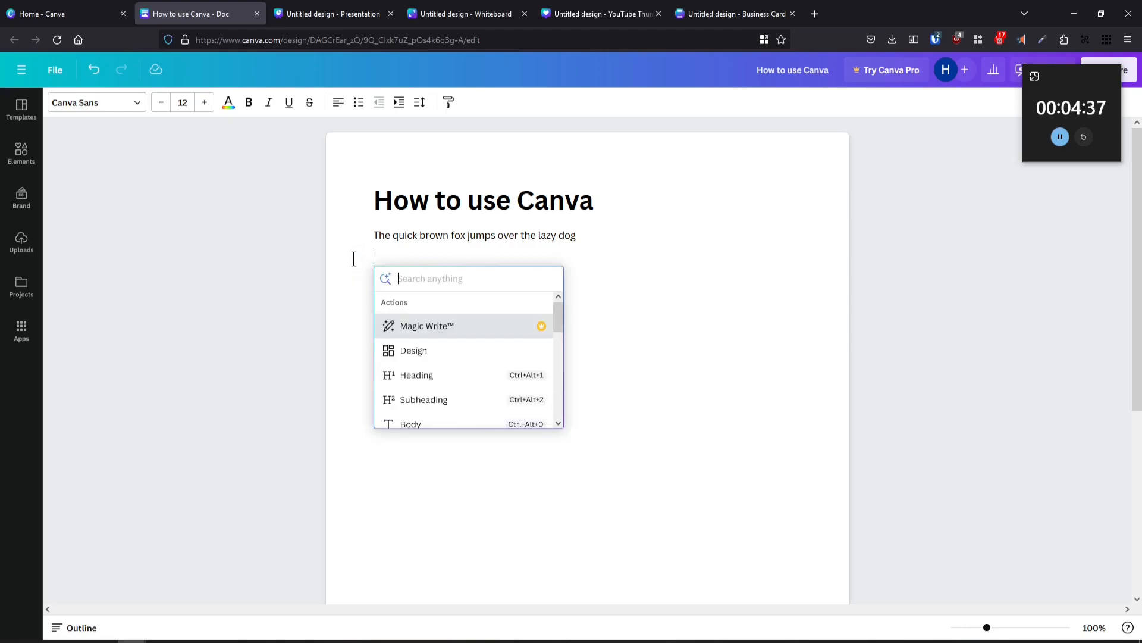
scroll(444, 373, down, 2)
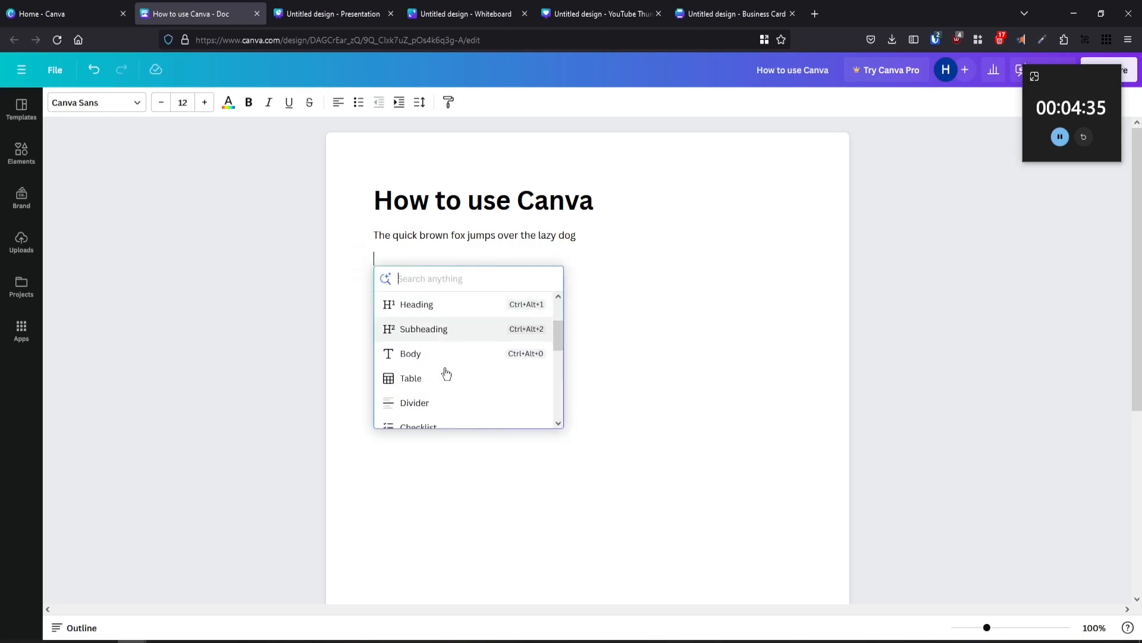
click(397, 381)
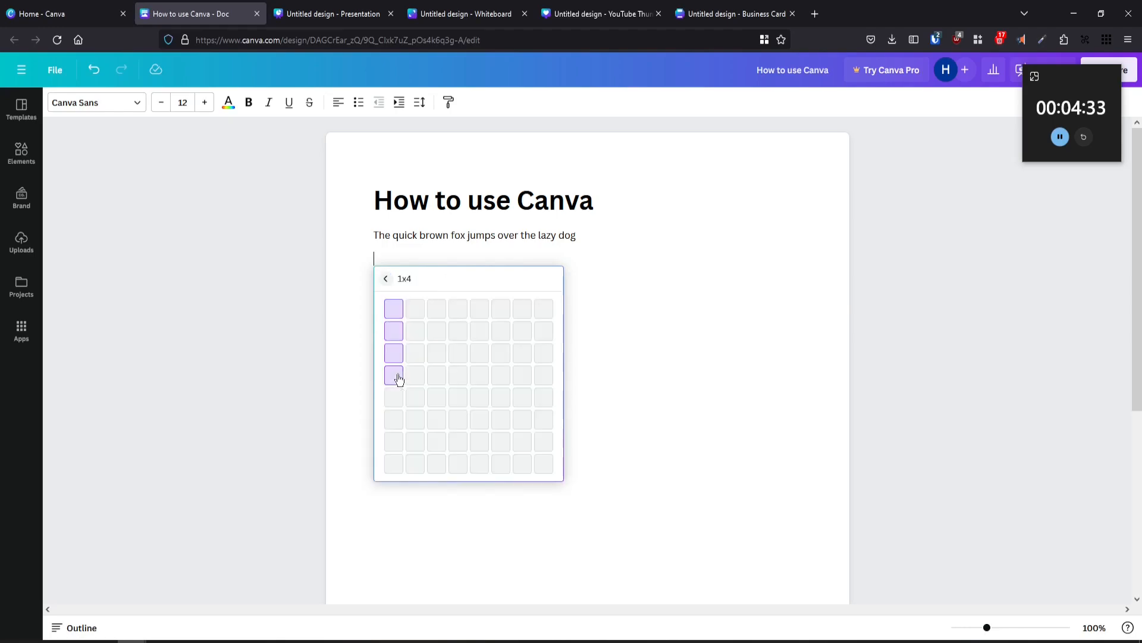
click(424, 353)
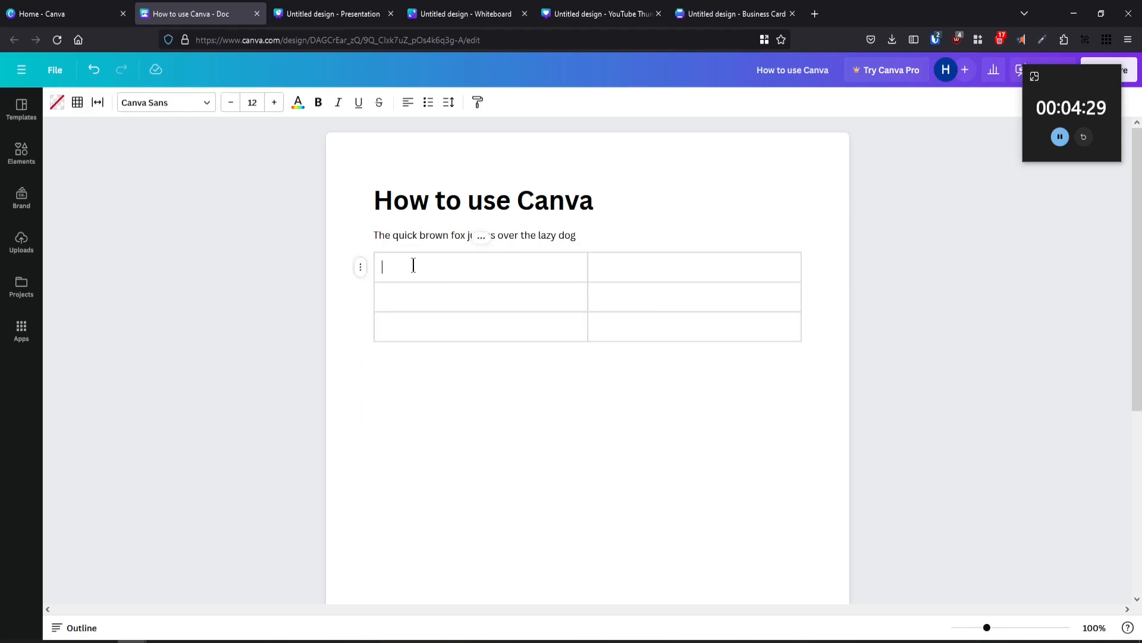
Step: Fill the table's first row with "Things to makje" in the first column and "How to do" in the second
text(Things to makje)
click(634, 271)
text(How to do)
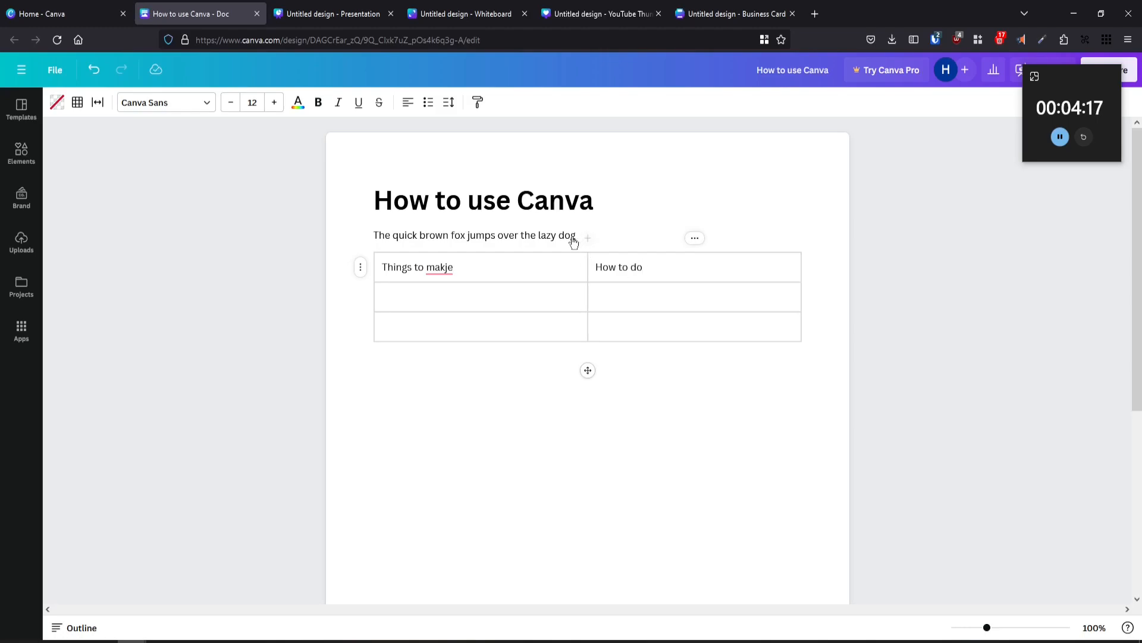
Step: Make the text in both cells of the table's first row bold and centre-aligned
drag(673, 266, 589, 269)
click(649, 269)
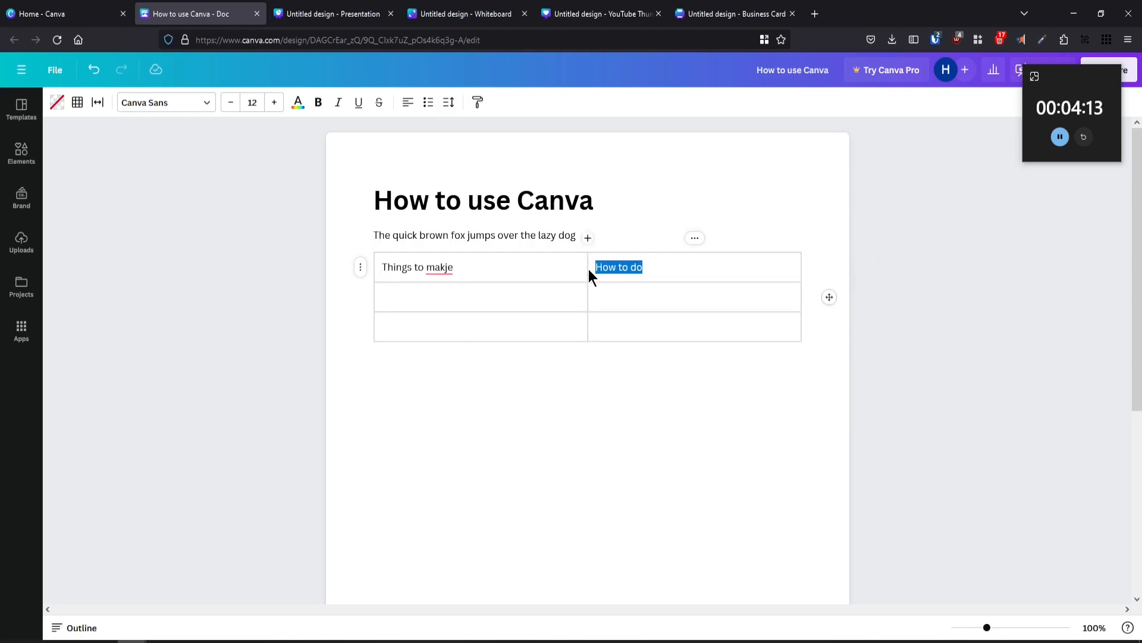
click(408, 102)
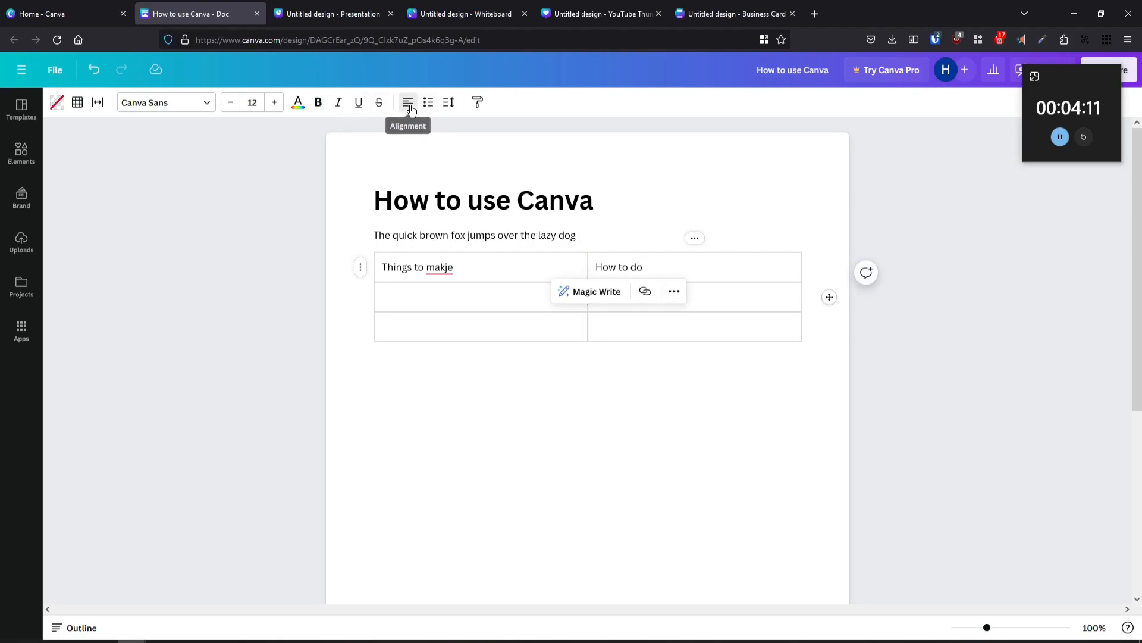
click(318, 104)
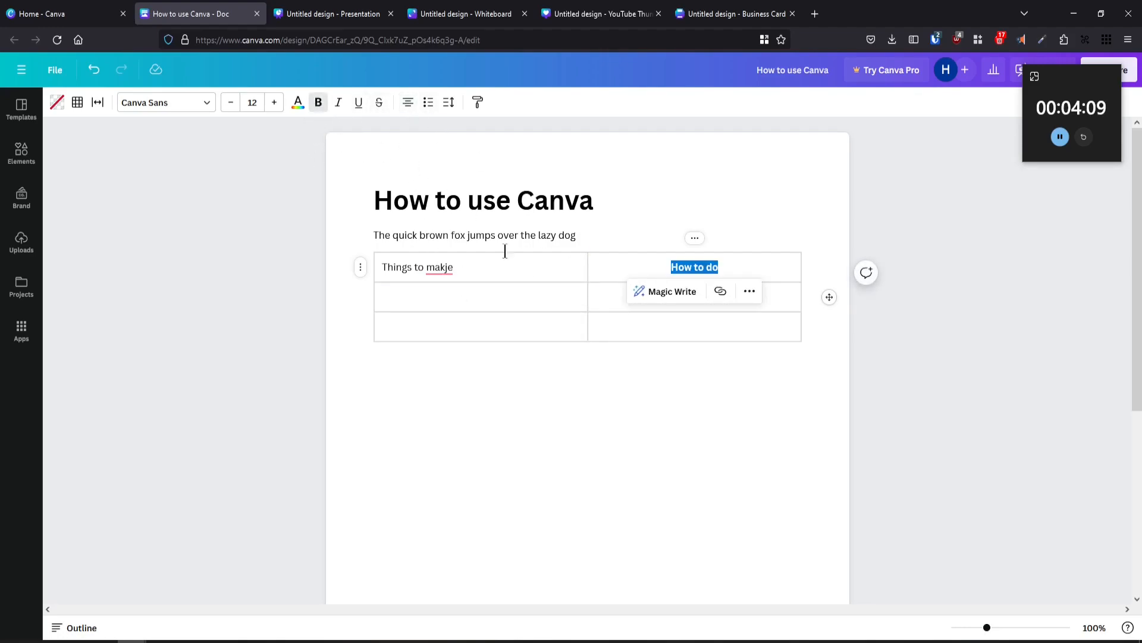
drag(460, 265, 377, 268)
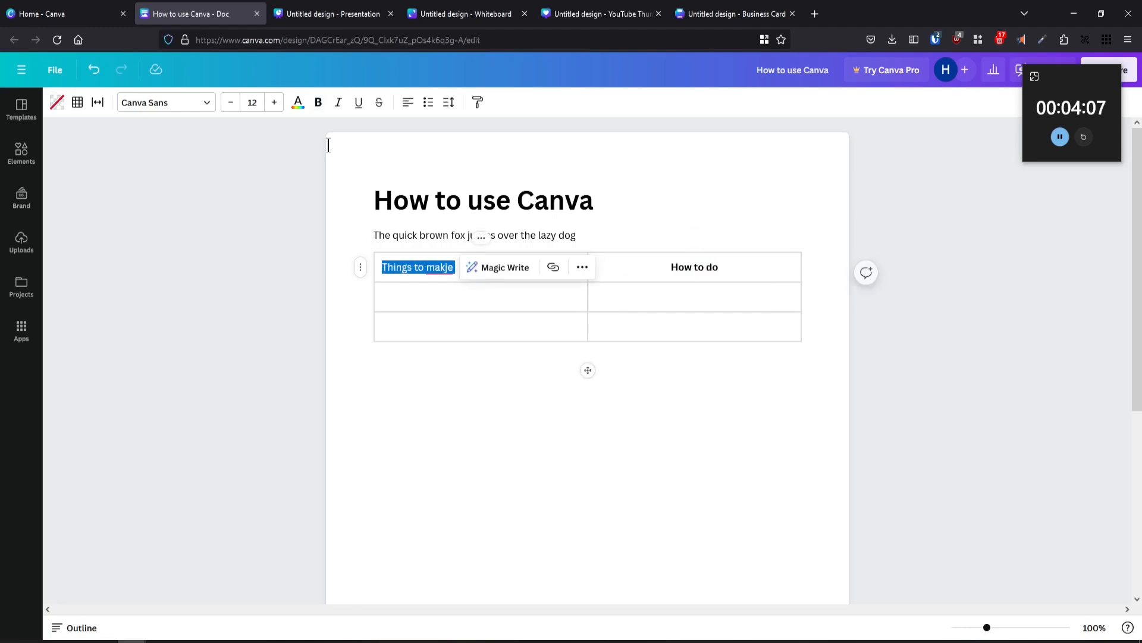
click(317, 102)
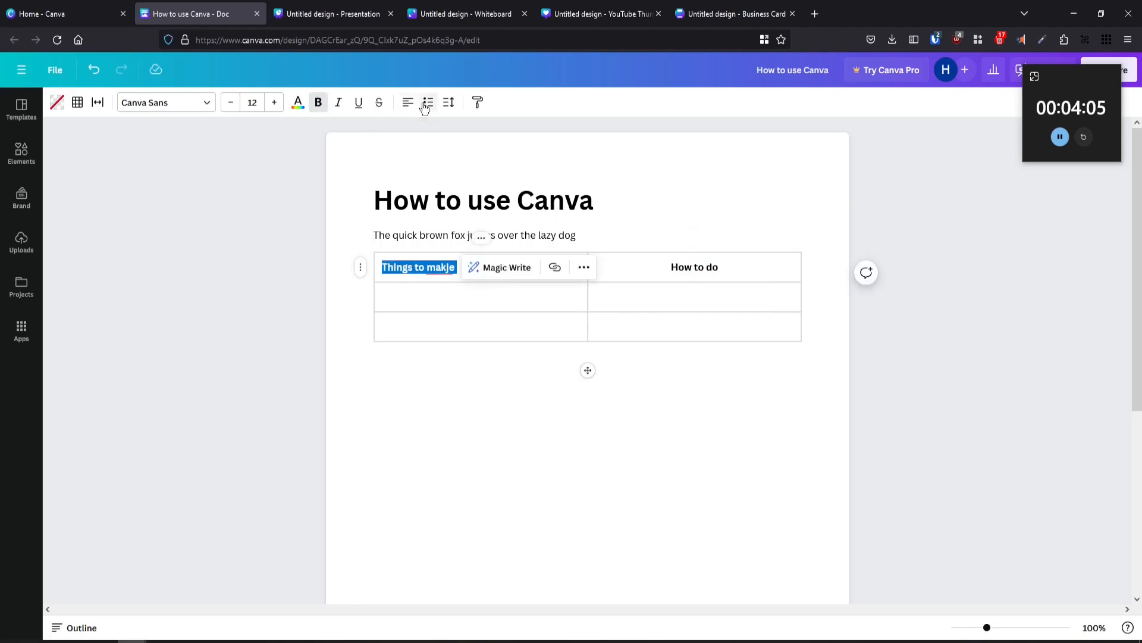
click(408, 103)
Step: Insert a bar chart from the elements library below the table
click(524, 392)
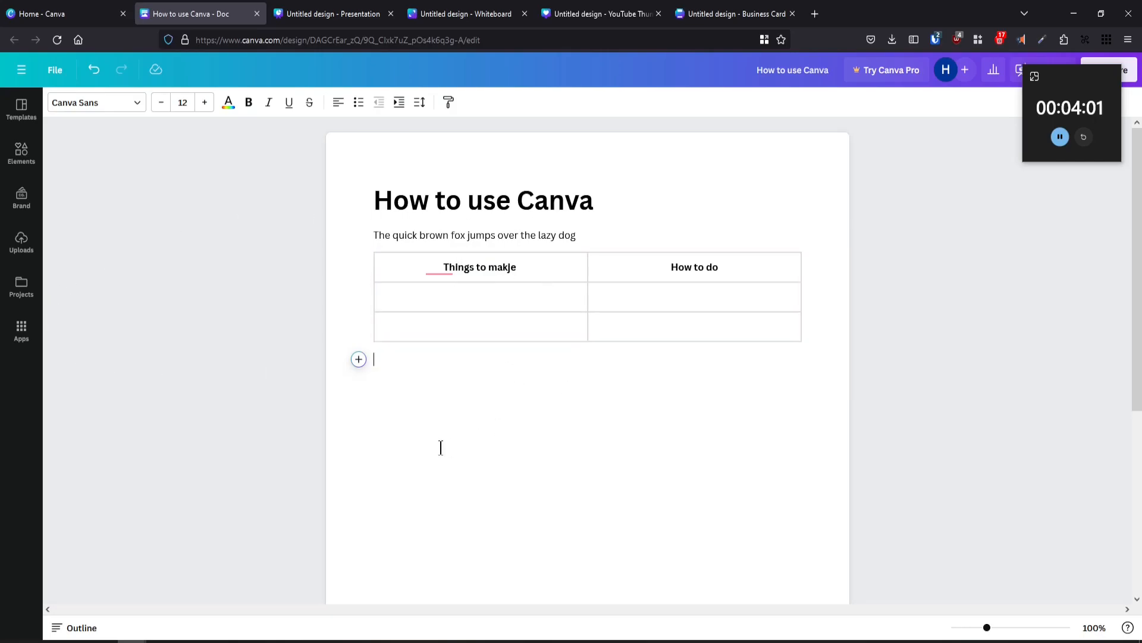
click(22, 153)
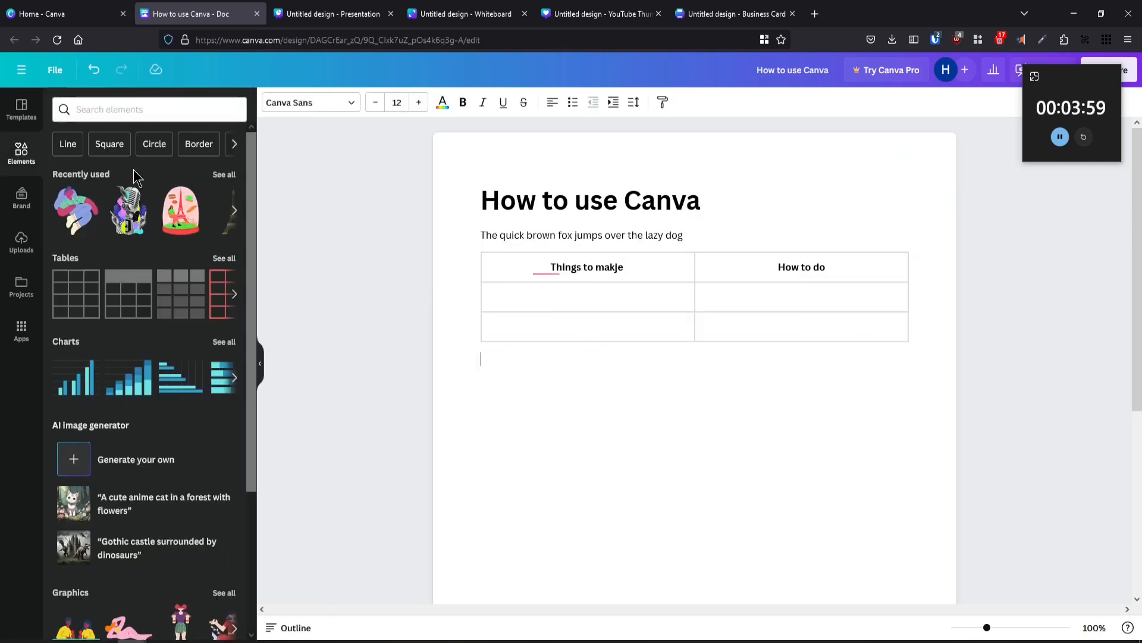
drag(91, 378, 565, 453)
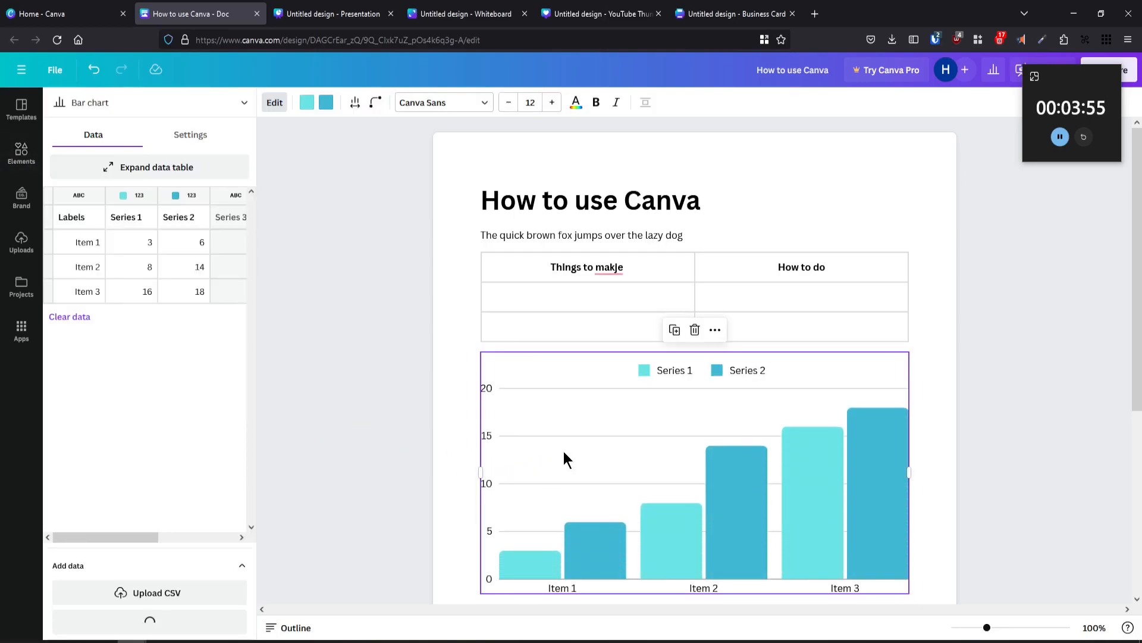
Step: In the blank presentation, apply the "Project presentation" cover page of the Blue Doodle Project Presentation template to the first page
click(329, 14)
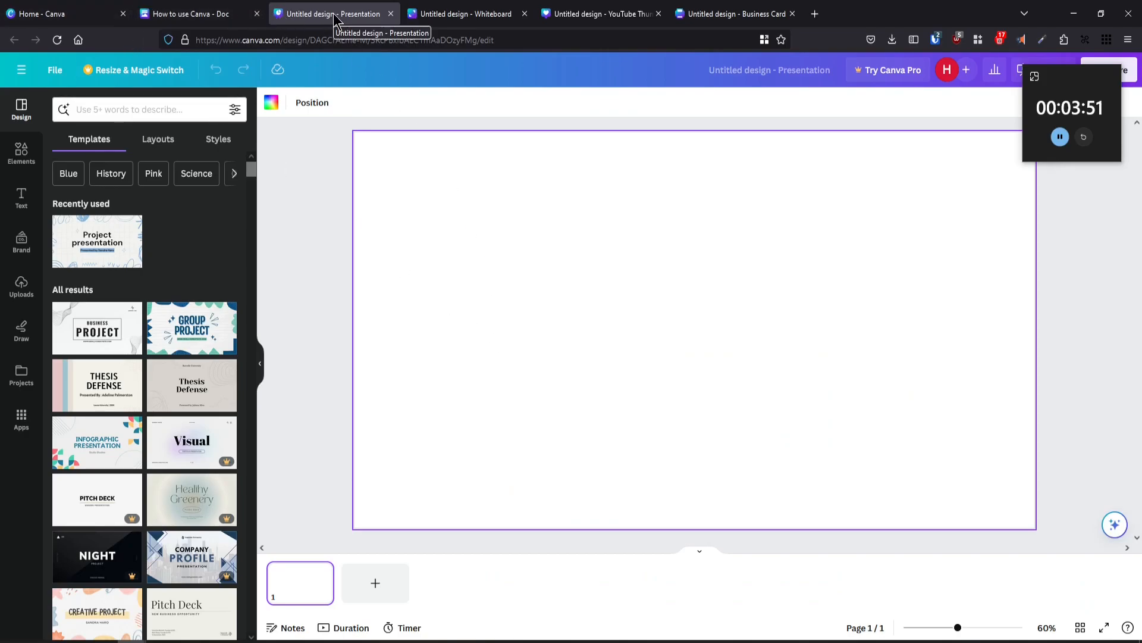
click(98, 238)
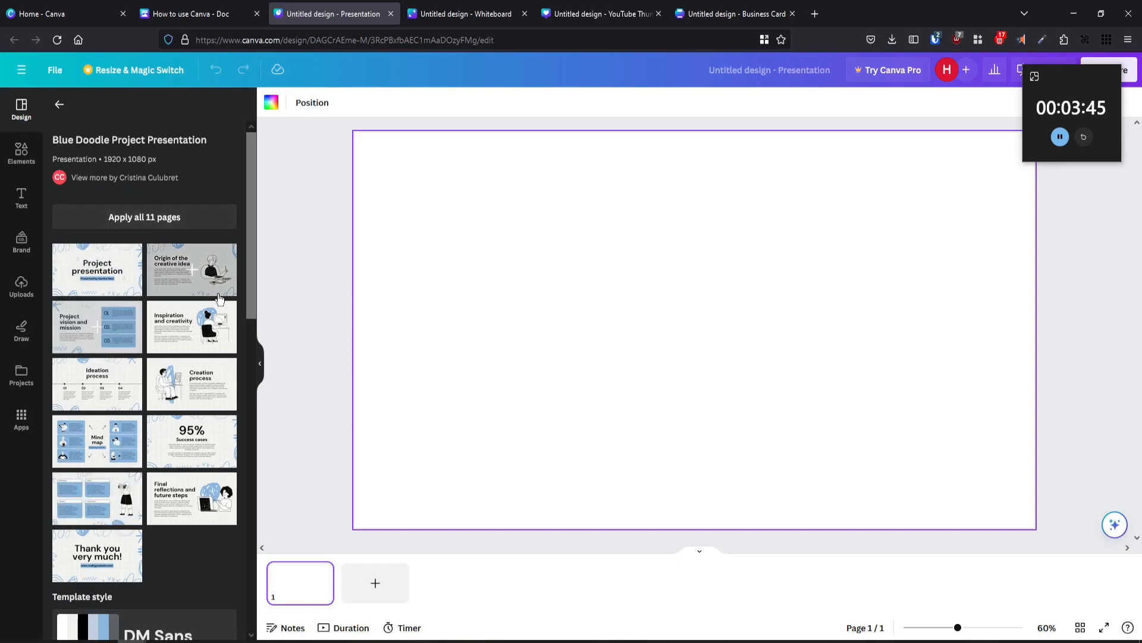
click(101, 271)
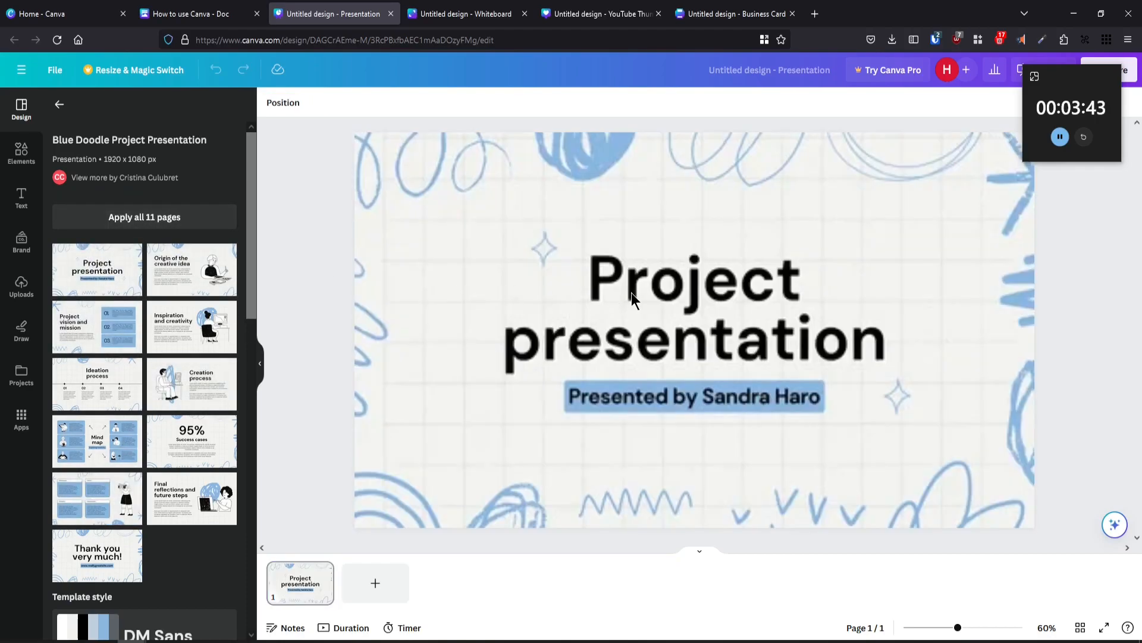
Step: Add two more pages, using the template's "Inspiration and creativity" layout for page 2 and "Mind map" for page 3
click(375, 582)
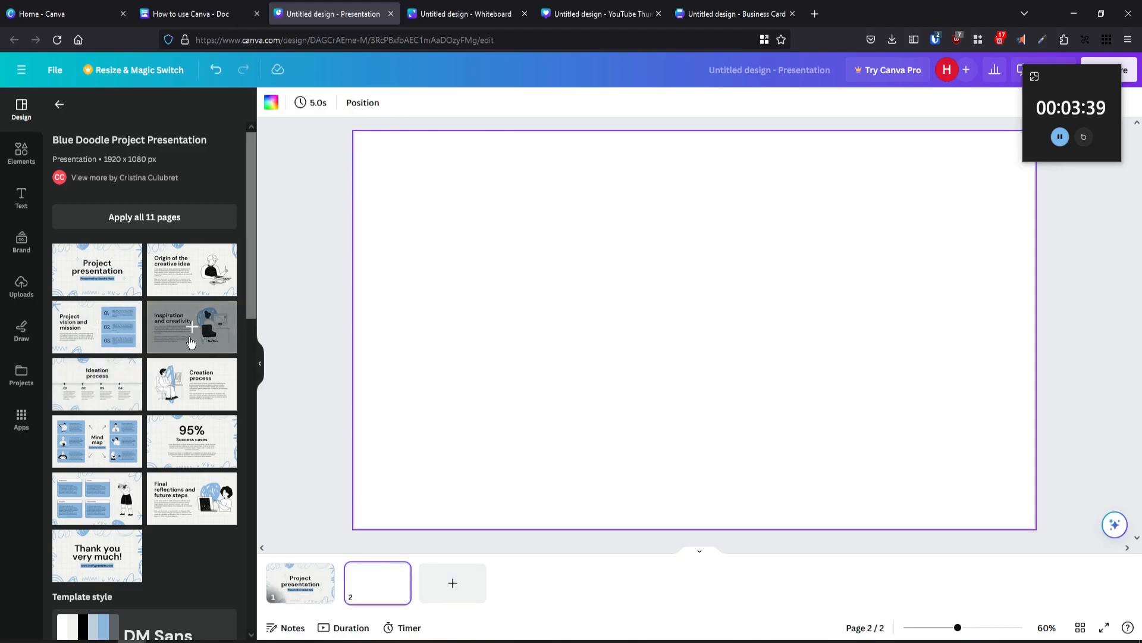
click(190, 342)
click(452, 582)
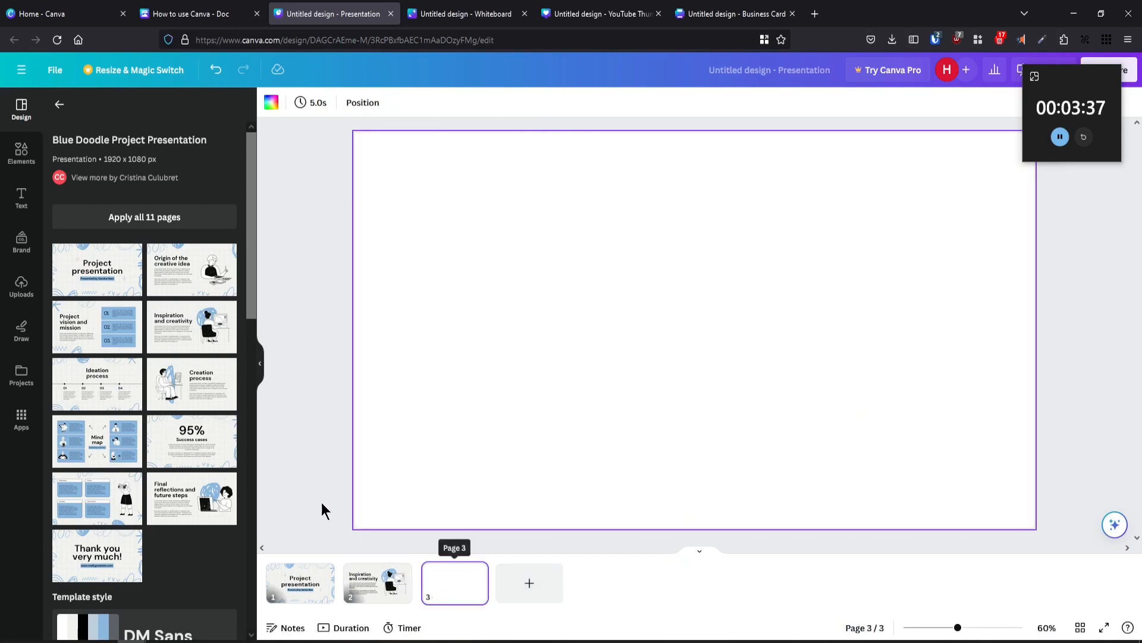
click(118, 450)
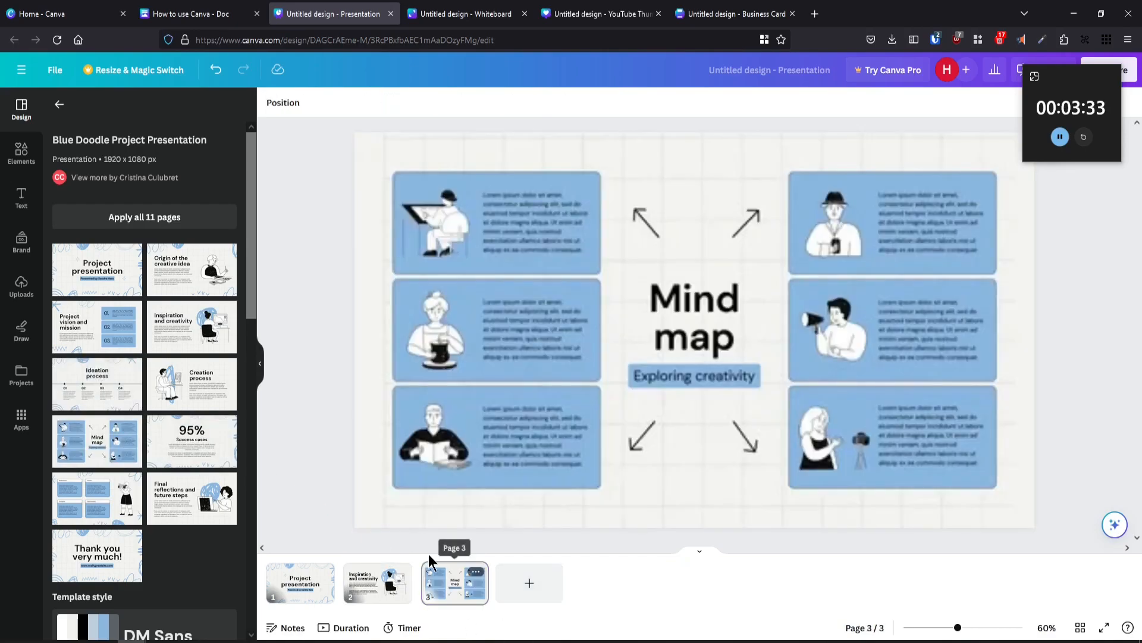
Step: Delete the "Mind map" page, the third page of the presentation
click(446, 592)
right_click(452, 586)
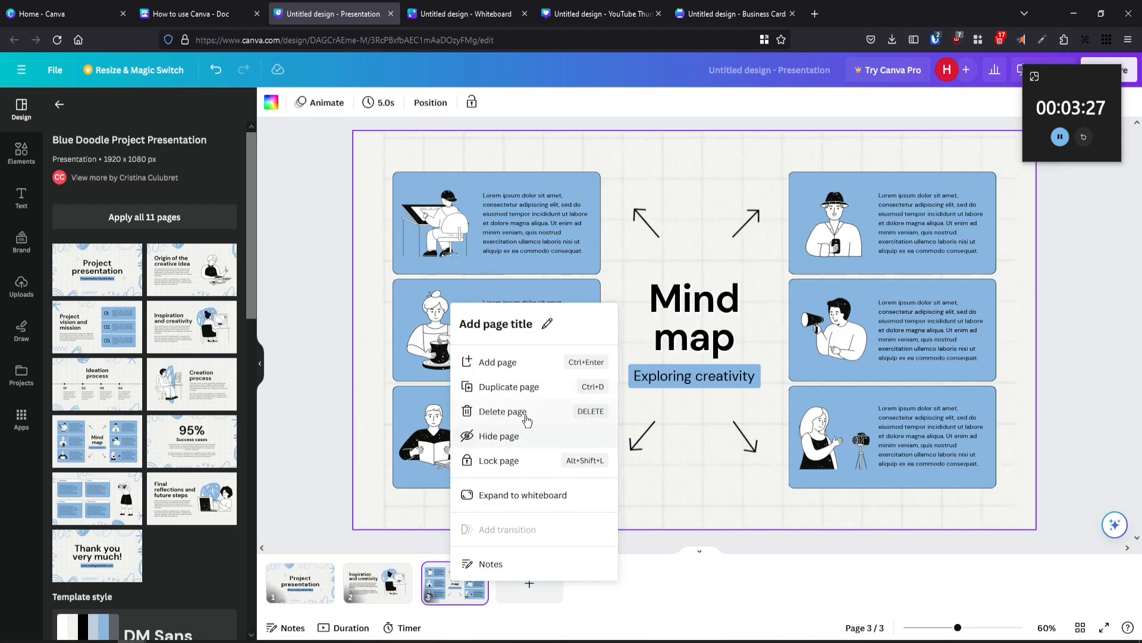
click(521, 416)
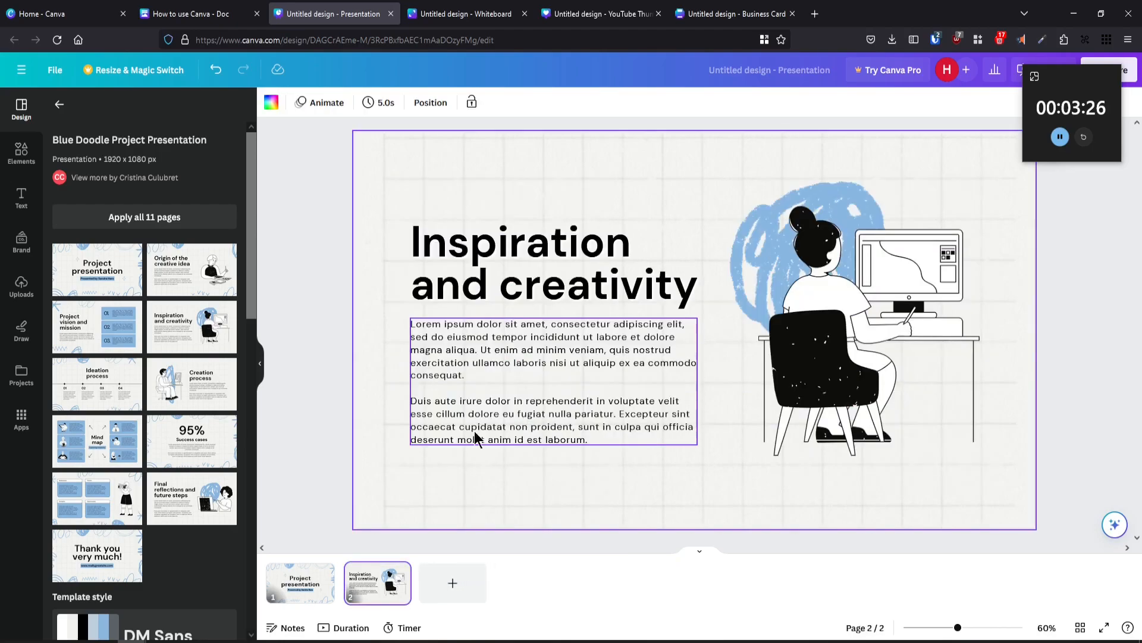
click(187, 437)
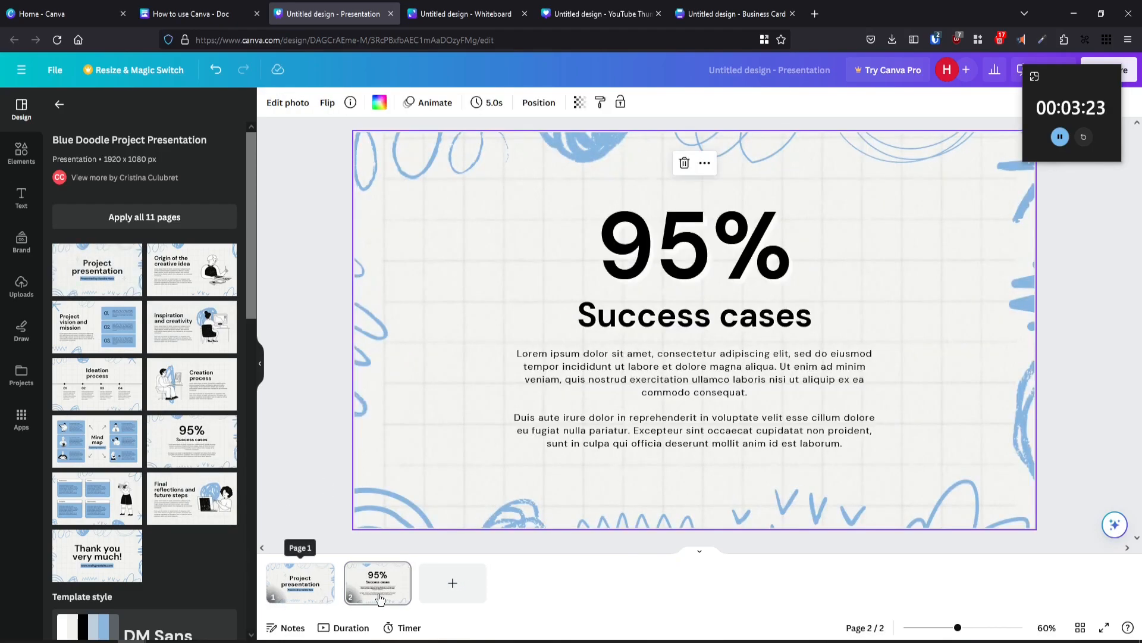
click(453, 583)
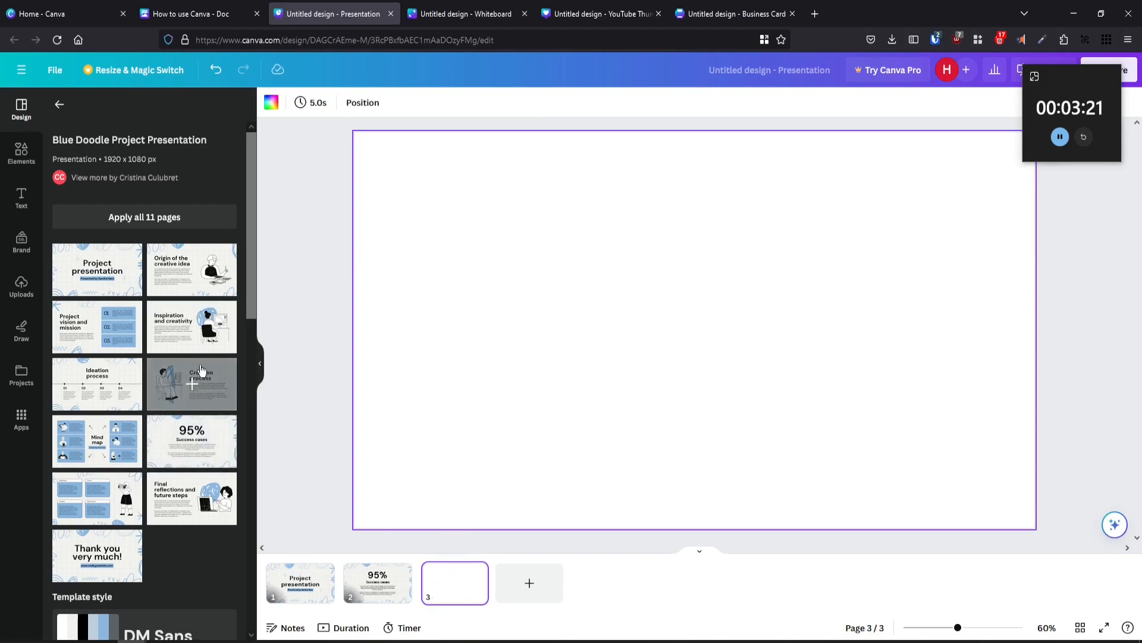
click(387, 589)
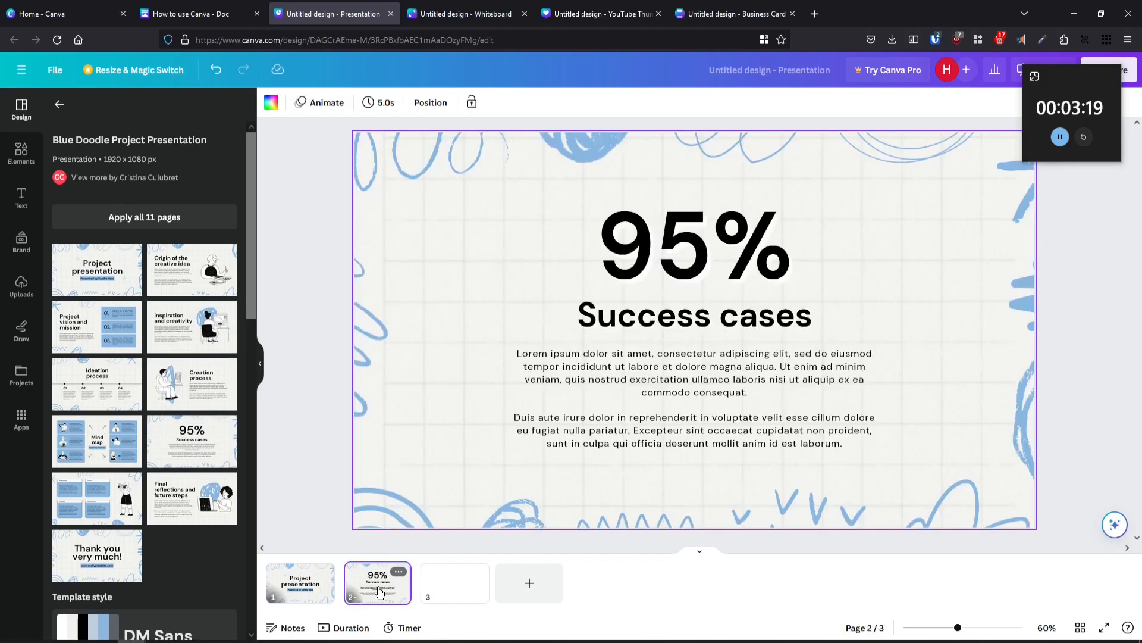
click(216, 70)
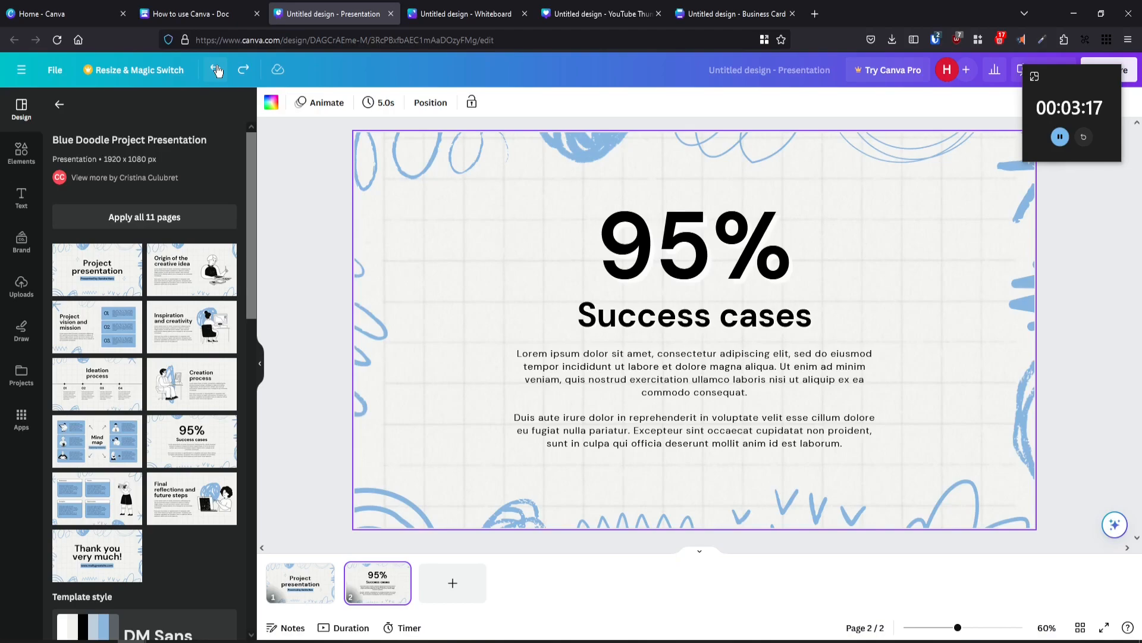
click(217, 69)
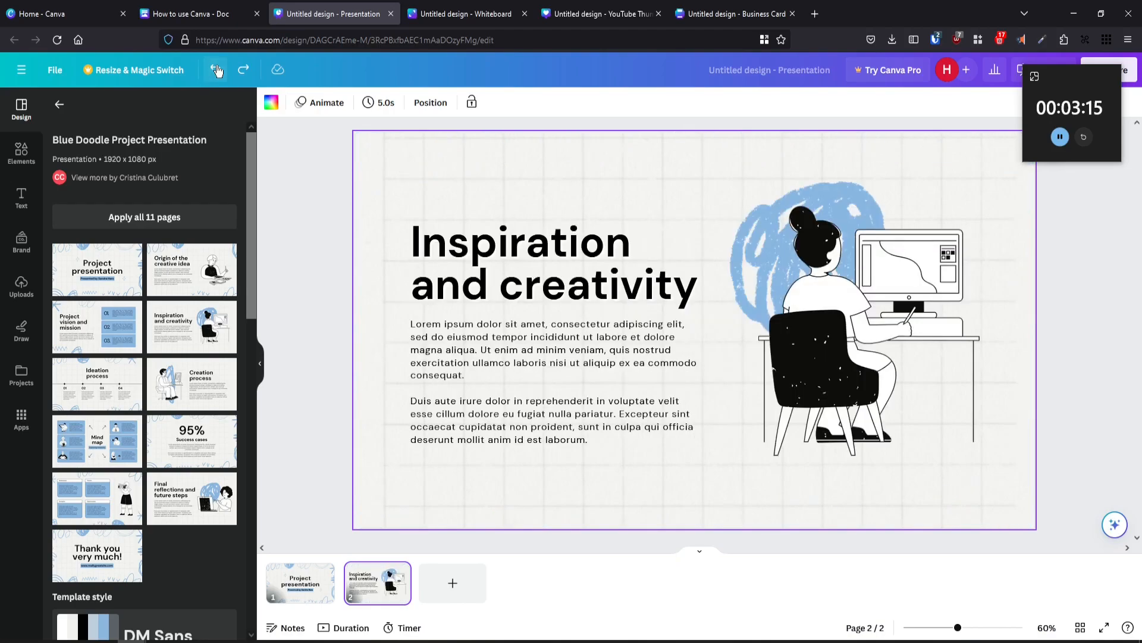
Step: Add a third page to the presentation using the template's "95% Success cases" layout
click(452, 582)
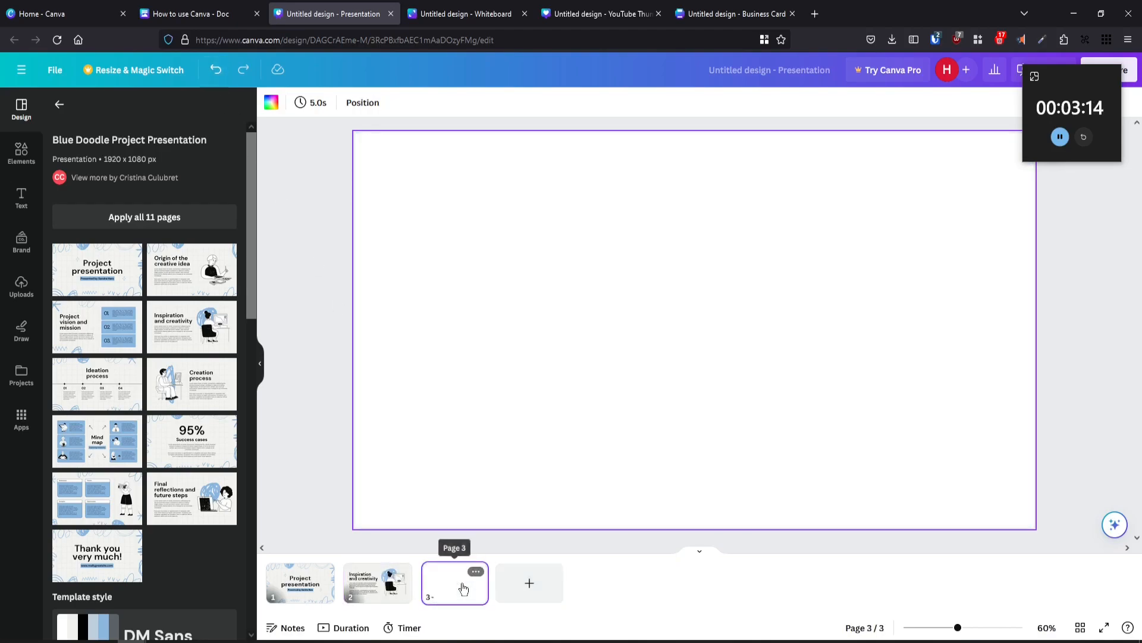
click(193, 439)
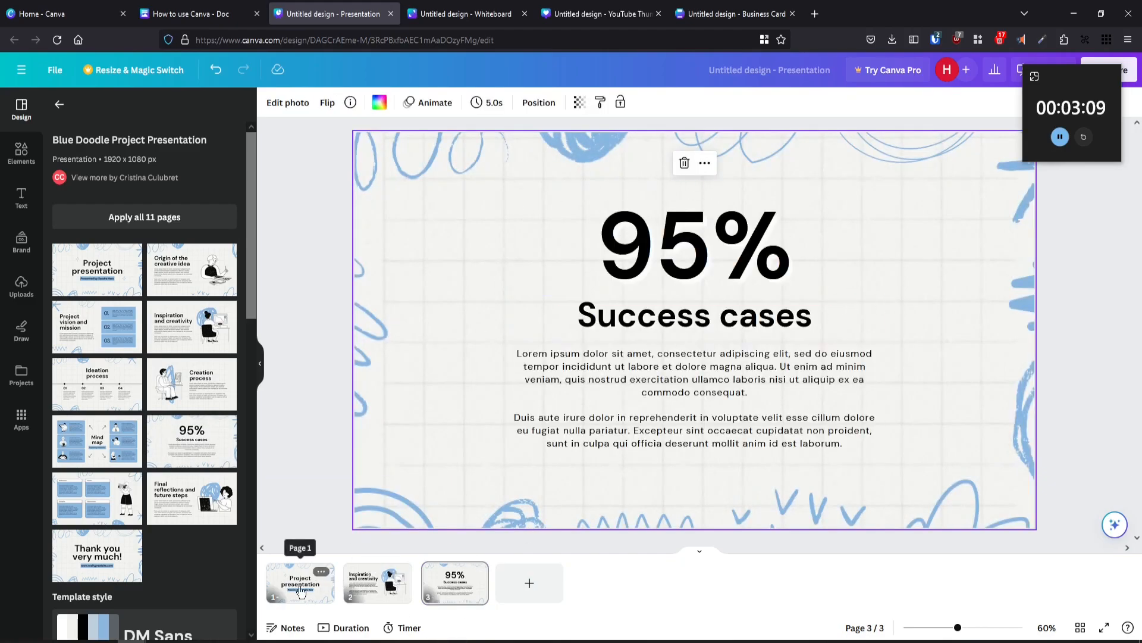
Step: Present the slides full screen from page 1, advance through to the last page and exit the presentation
click(326, 580)
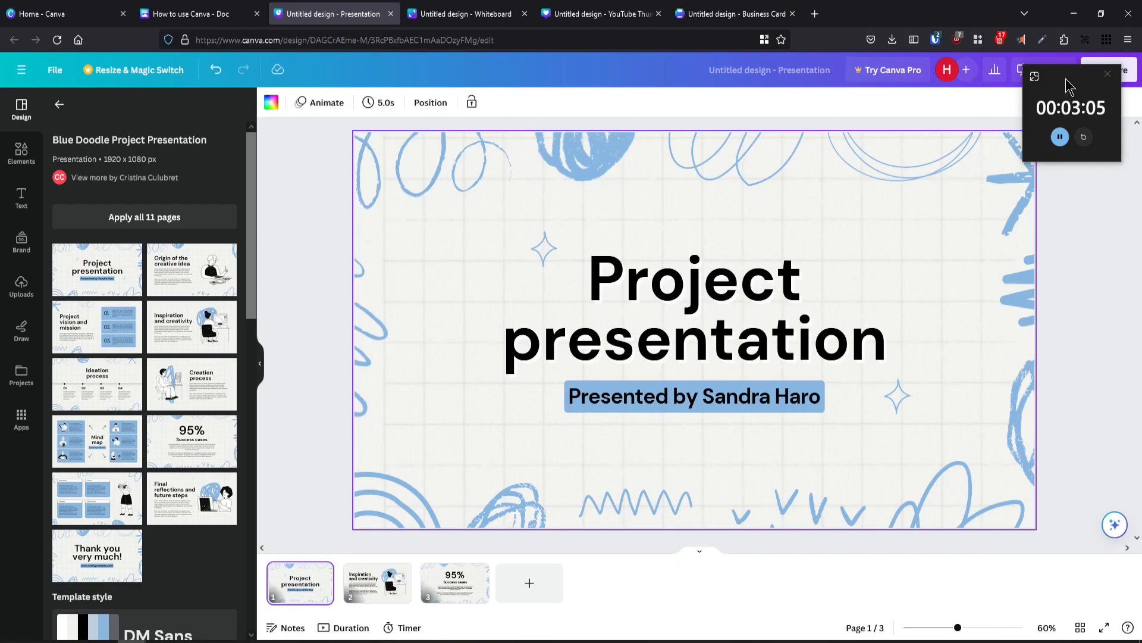
click(1044, 70)
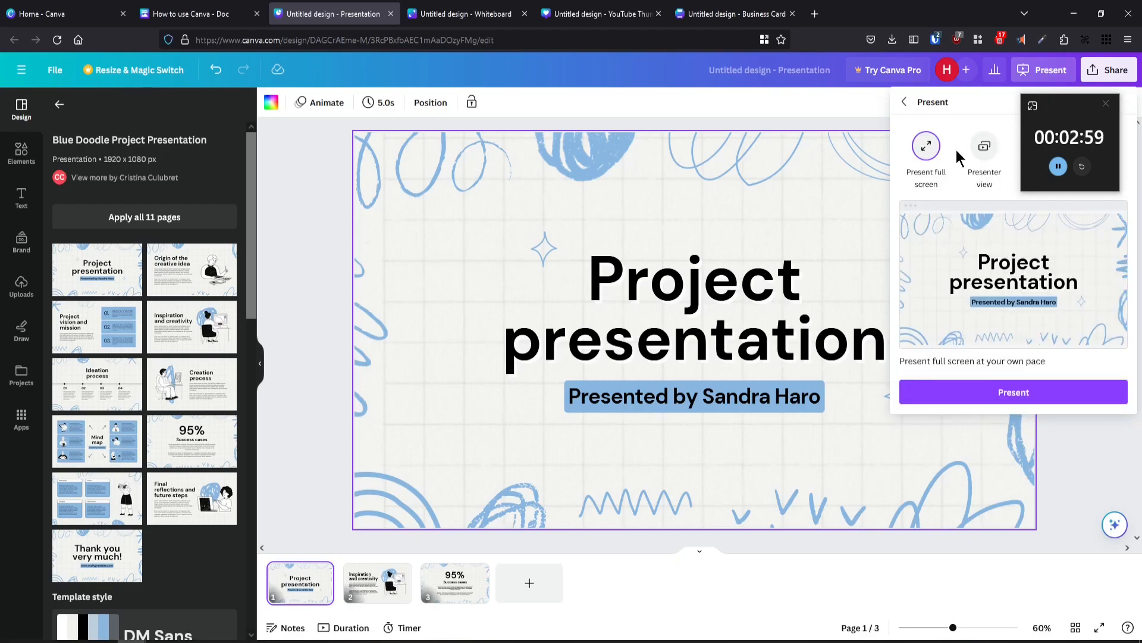
click(1030, 390)
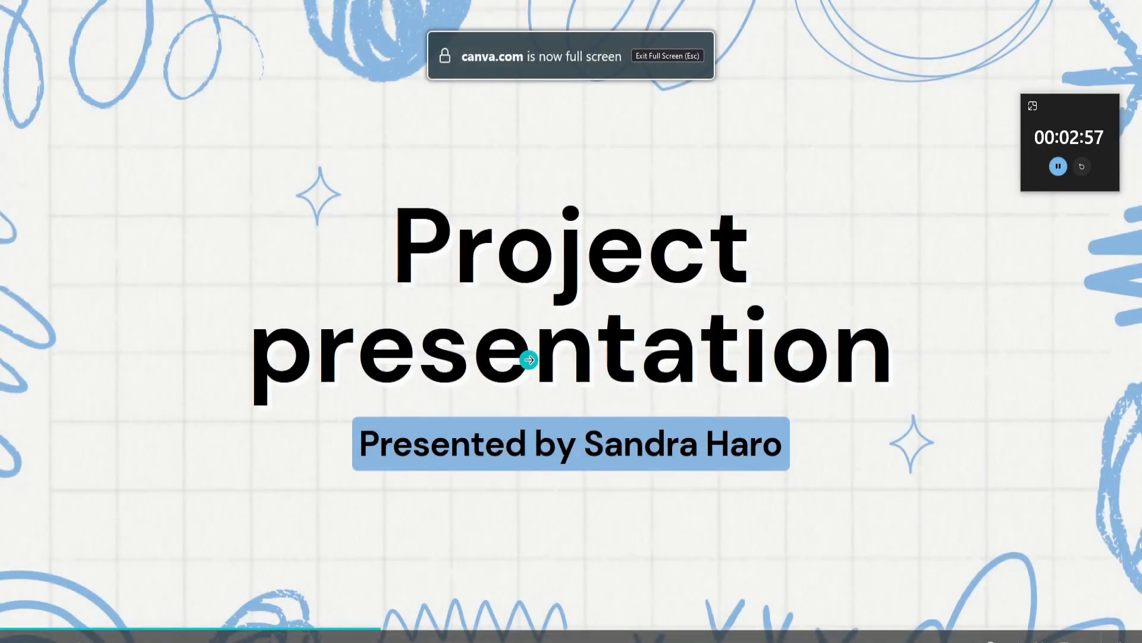
click(665, 375)
click(753, 357)
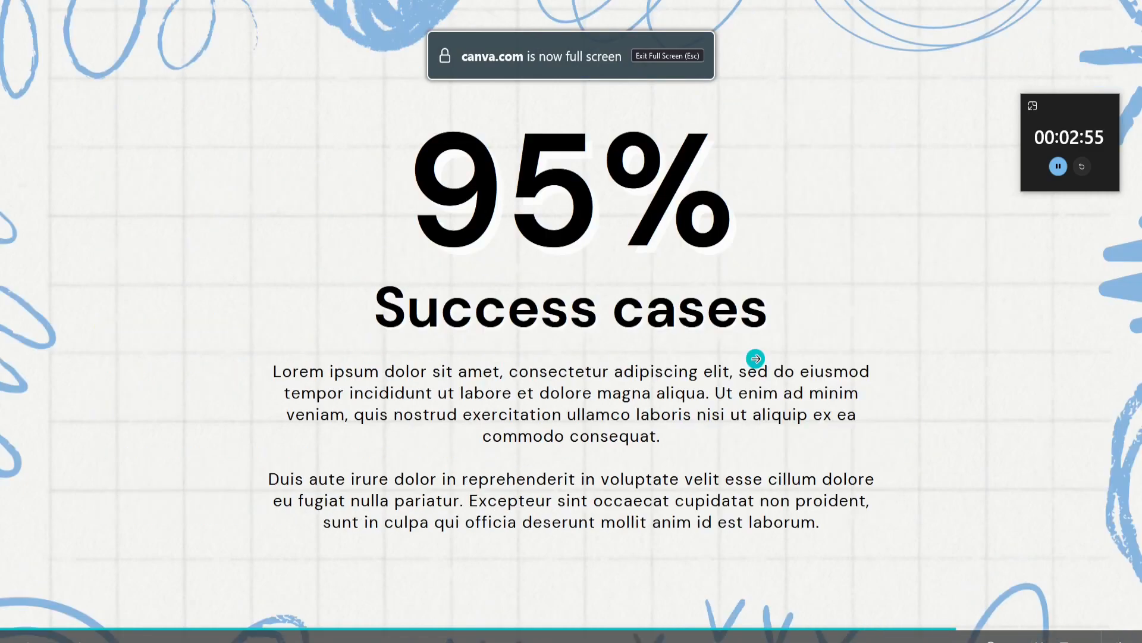
click(611, 325)
key(Escape)
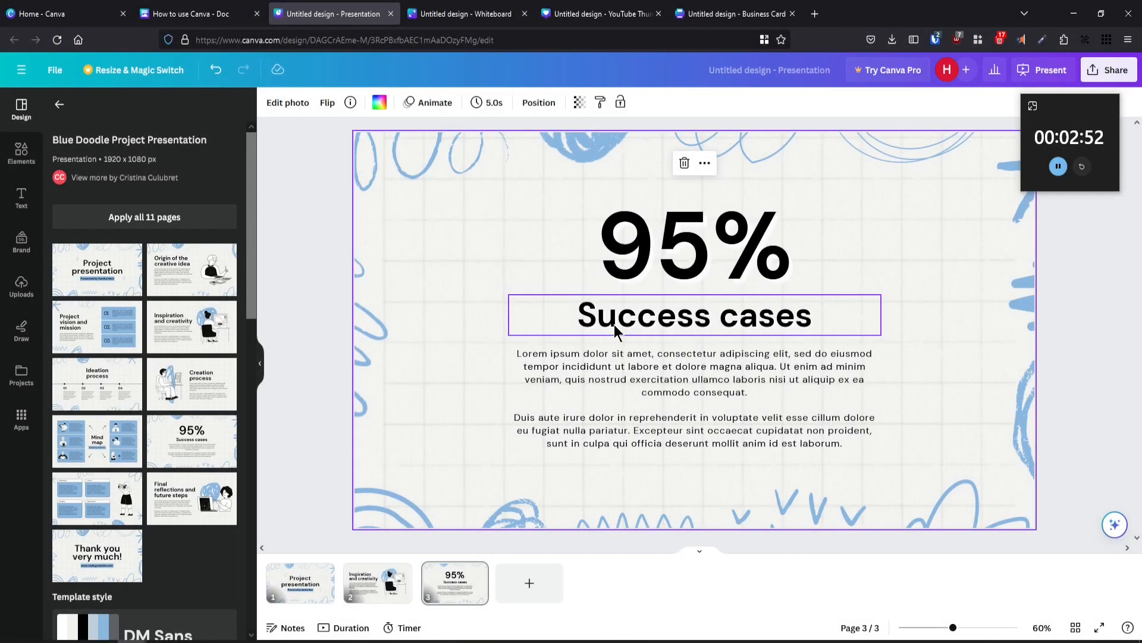
Step: In the whiteboard design, add the blue and yellow "Mind Map" brainstorm template and dismiss the whiteboard welcome message
click(465, 17)
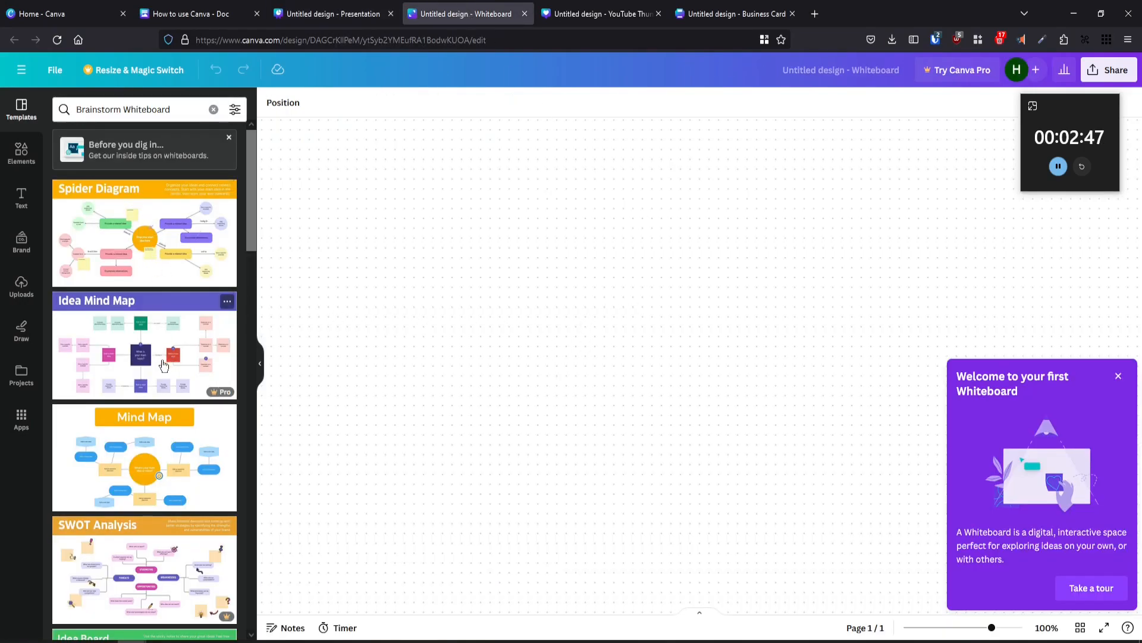
click(140, 464)
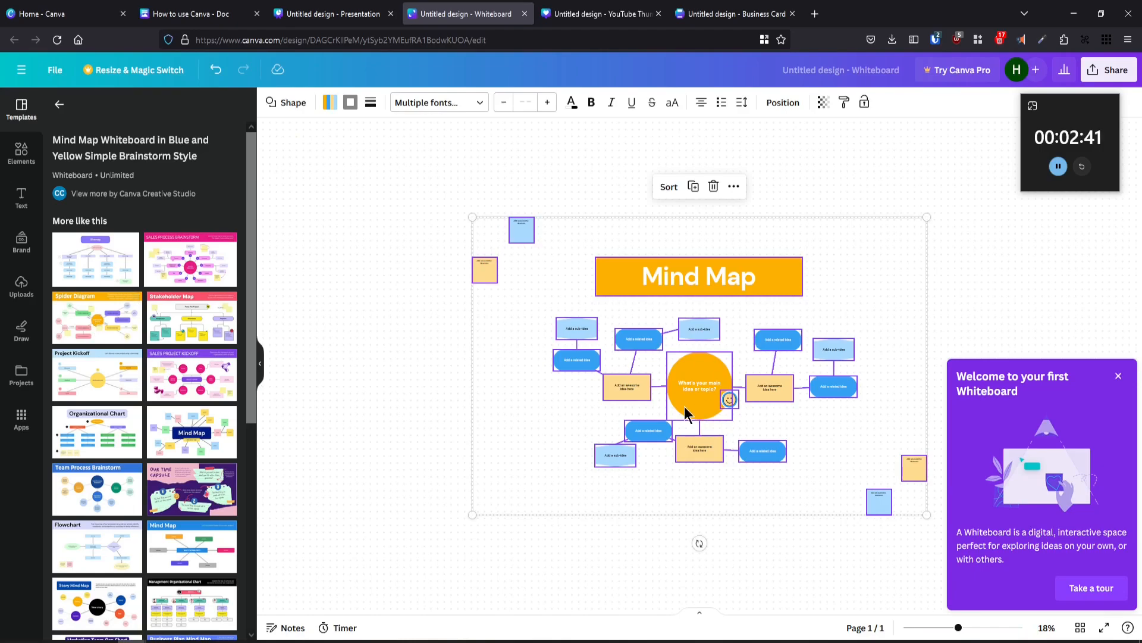
scroll(714, 405, up, 3)
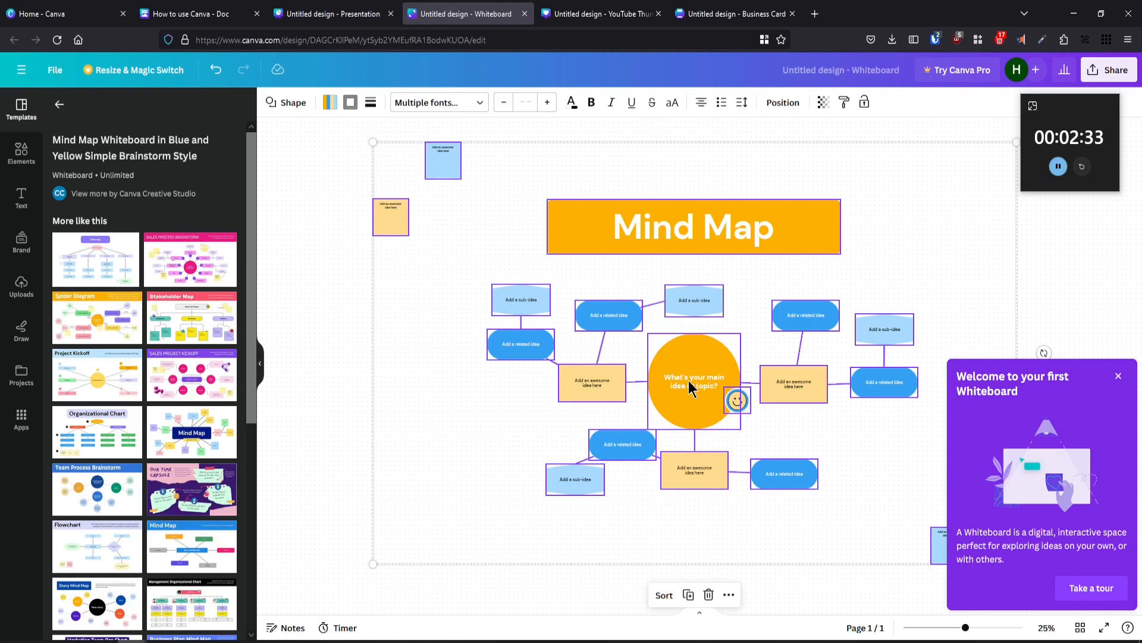
click(1121, 381)
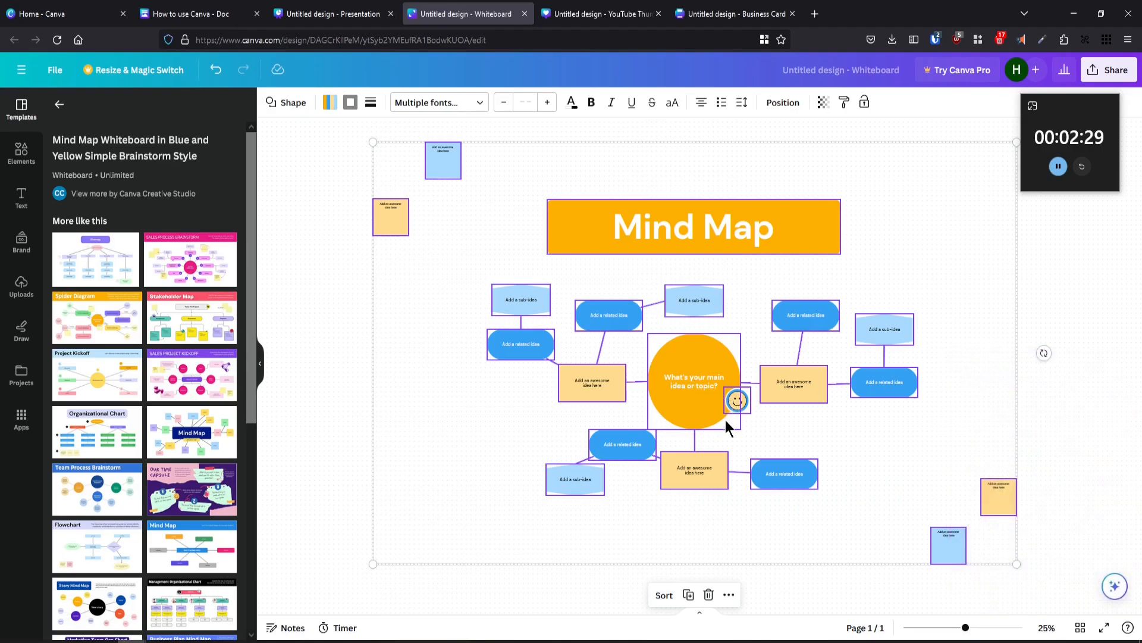
Step: Replace the mind map's central circle text with "Canva" and the text of the yellow box to its right with "What to make"
click(699, 403)
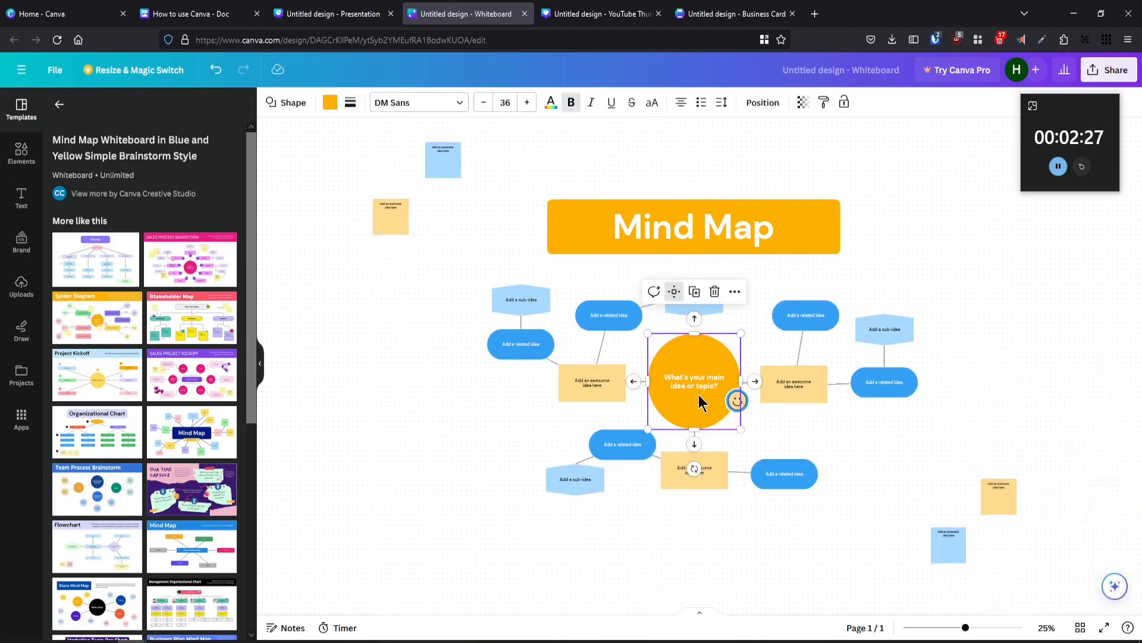
double_click(684, 385)
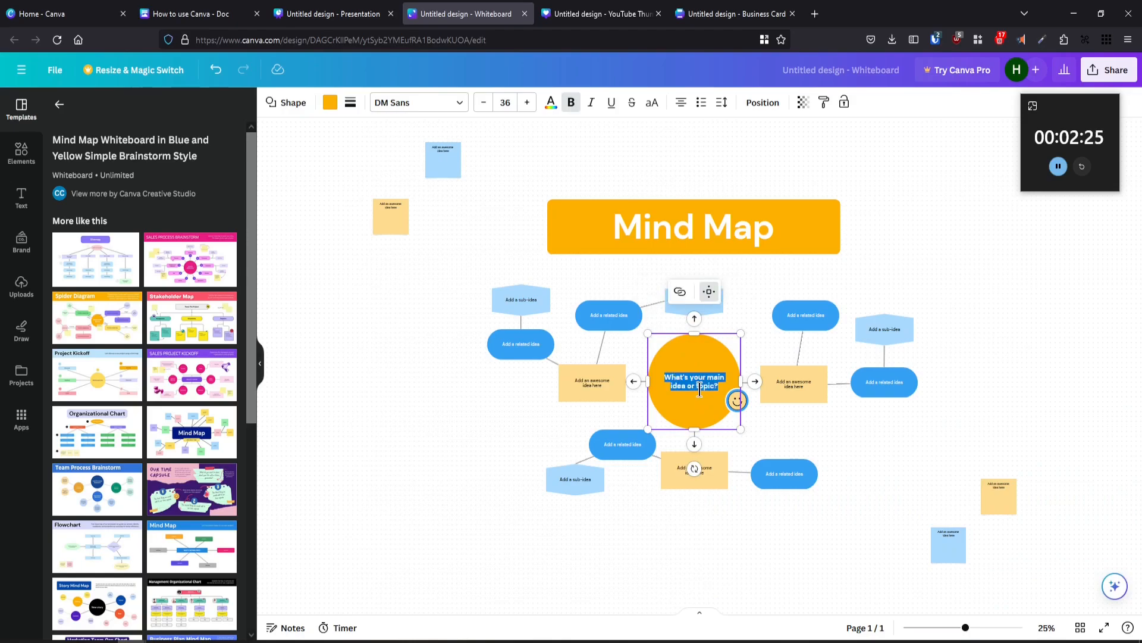
text(Canva)
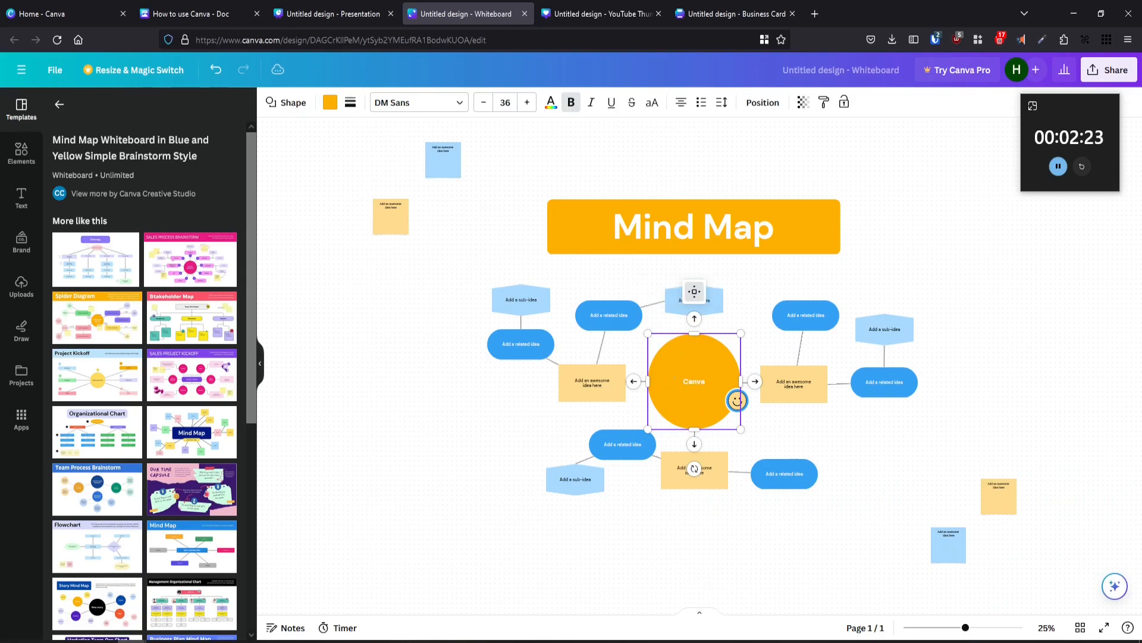
click(785, 385)
click(780, 386)
text(What to make)
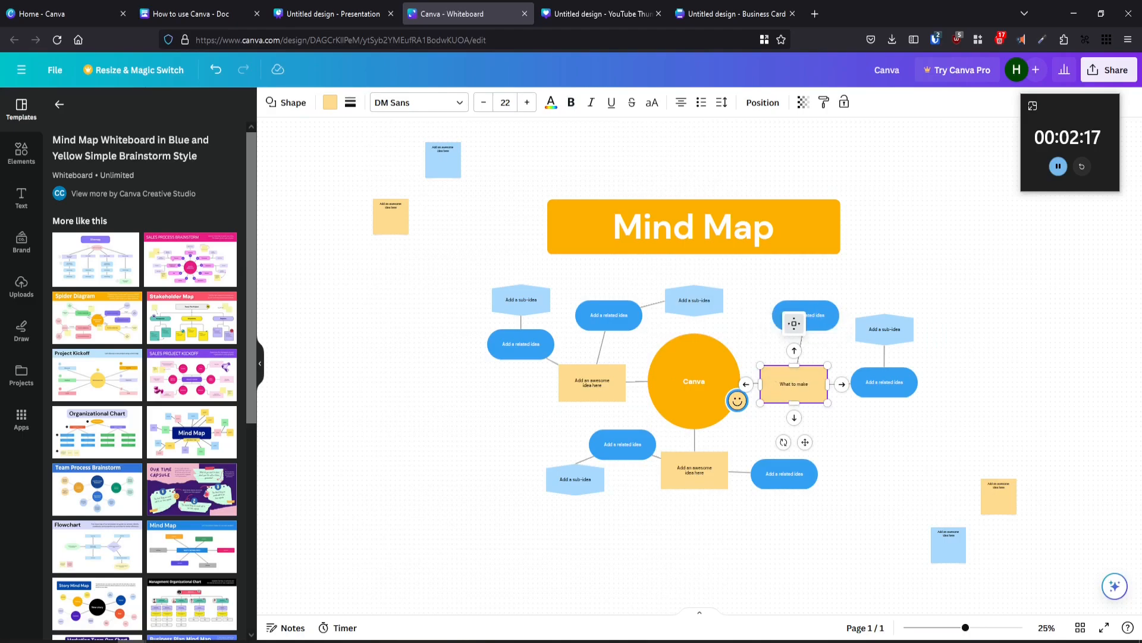
Step: Replace the text of the yellow box to the left of the central circle with "Whiteboard"
drag(966, 627, 985, 627)
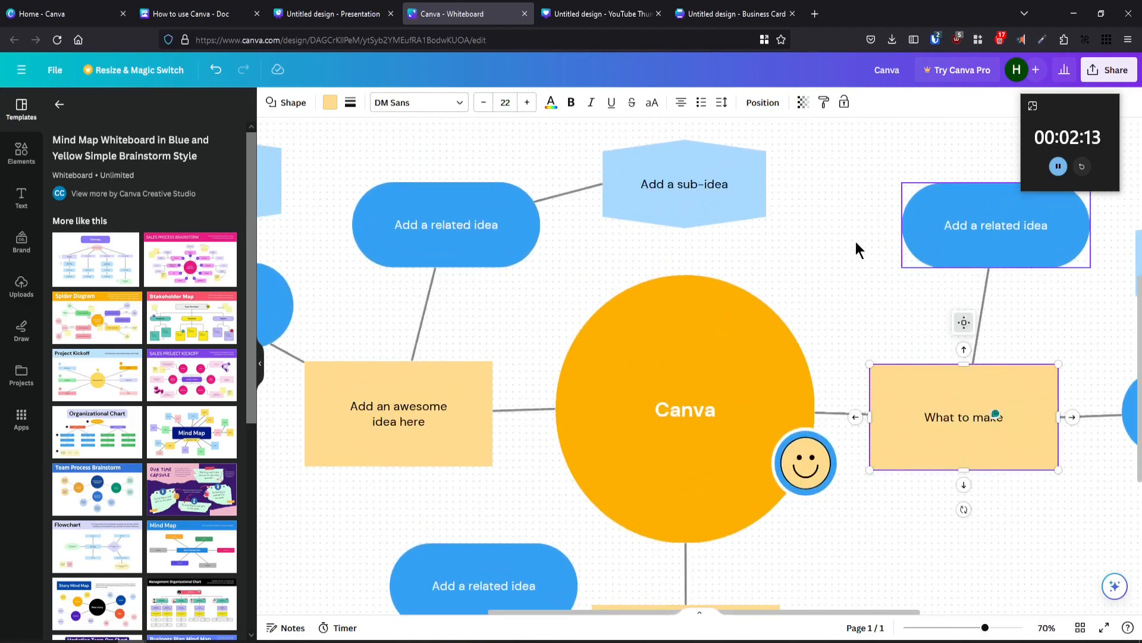
click(667, 185)
click(397, 413)
triple_click(432, 413)
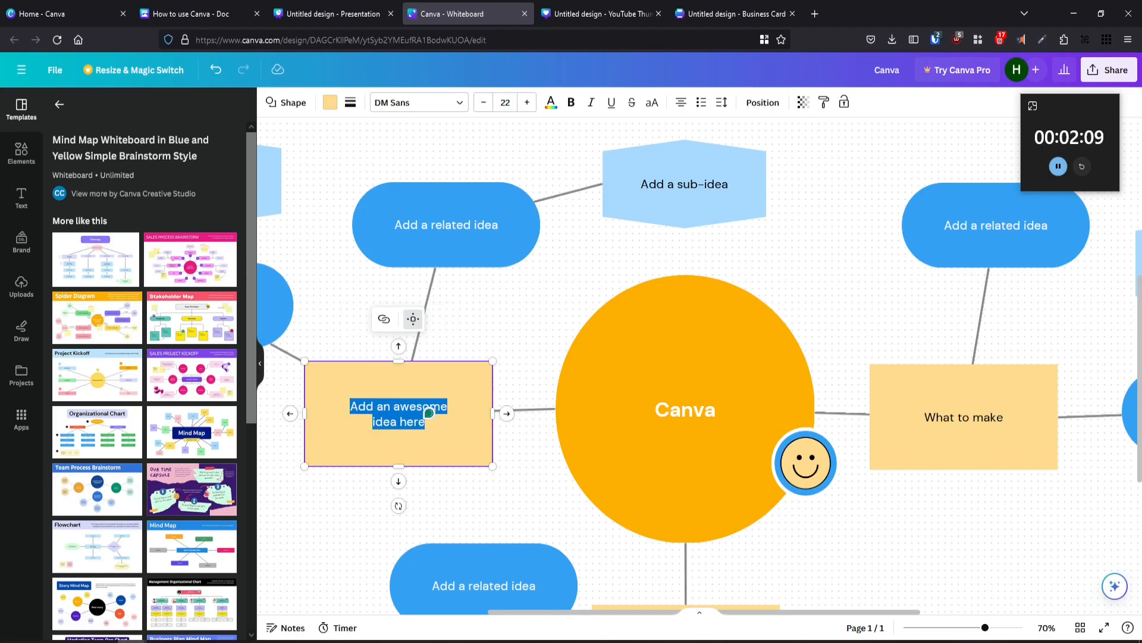
text(Whiteboard)
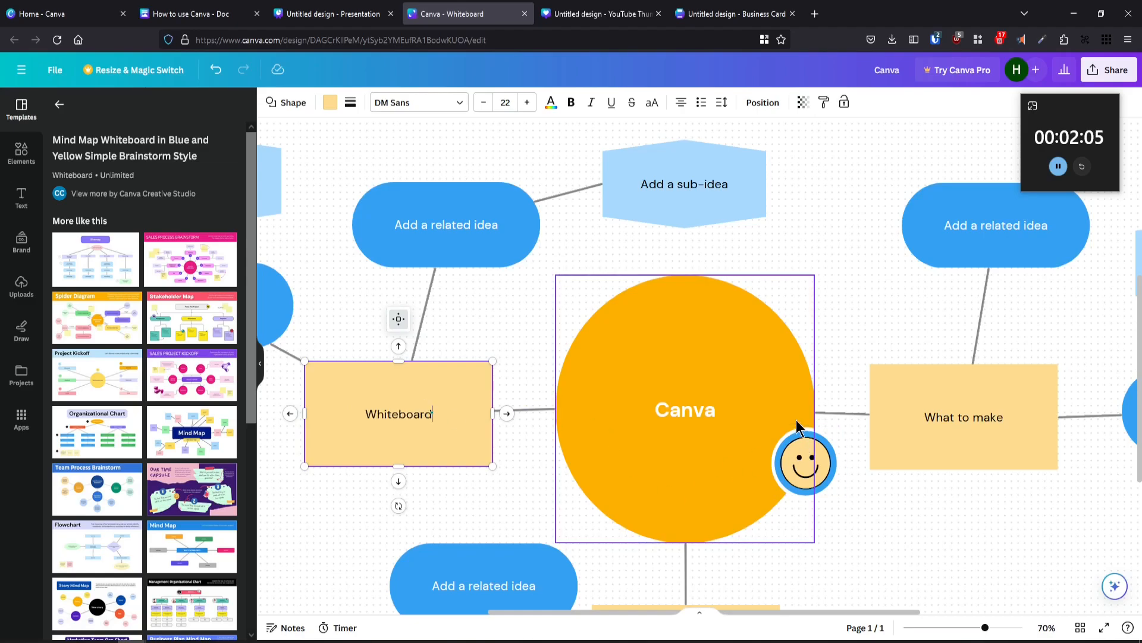
click(796, 423)
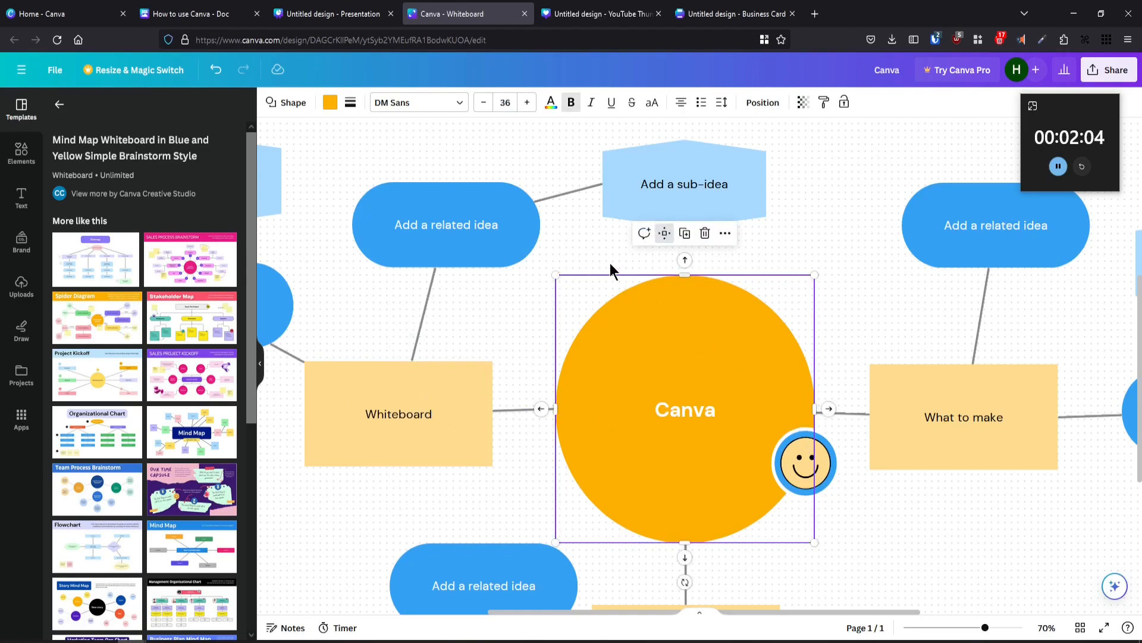
Step: In the YouTube thumbnail design, apply the Red Colorful Tips "Secrets You Should Know" template and delete the man's photo
click(592, 14)
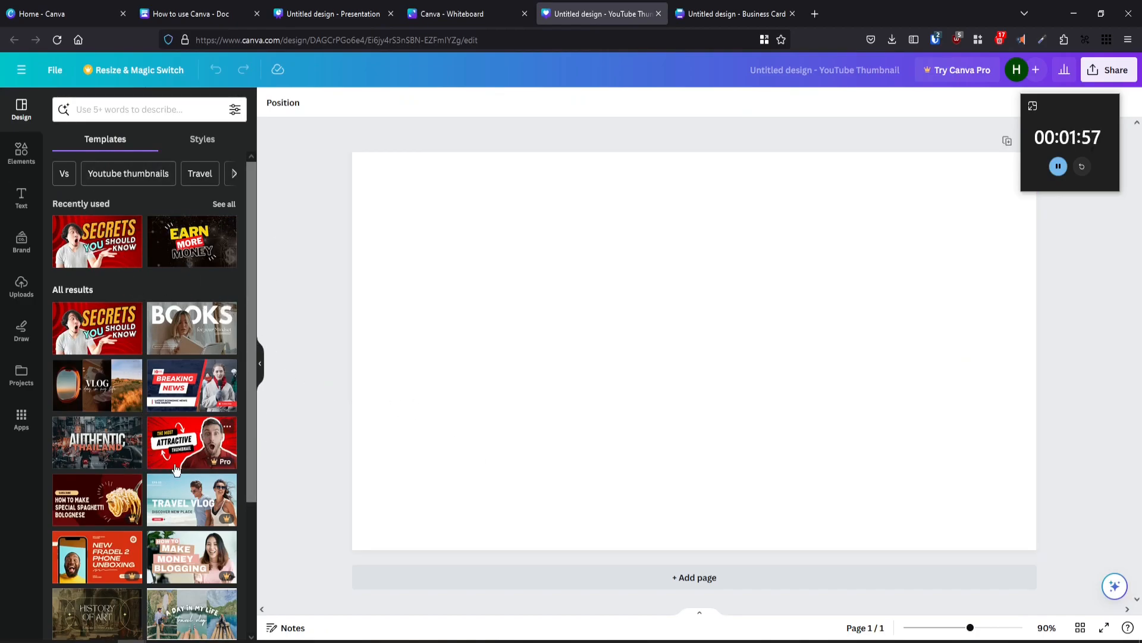
click(106, 331)
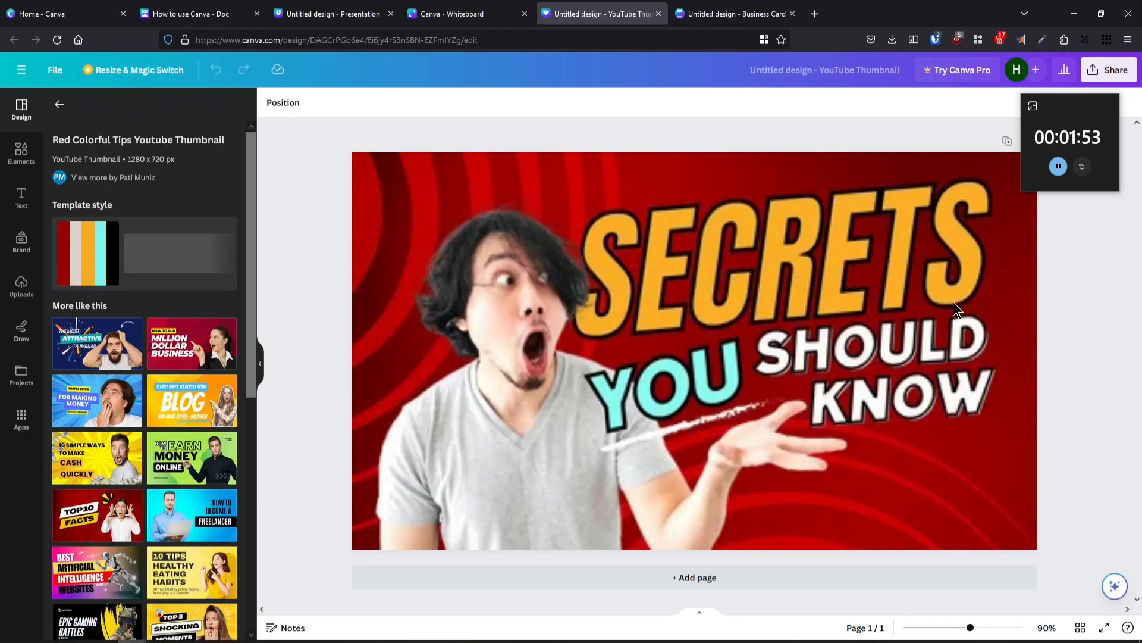
click(592, 417)
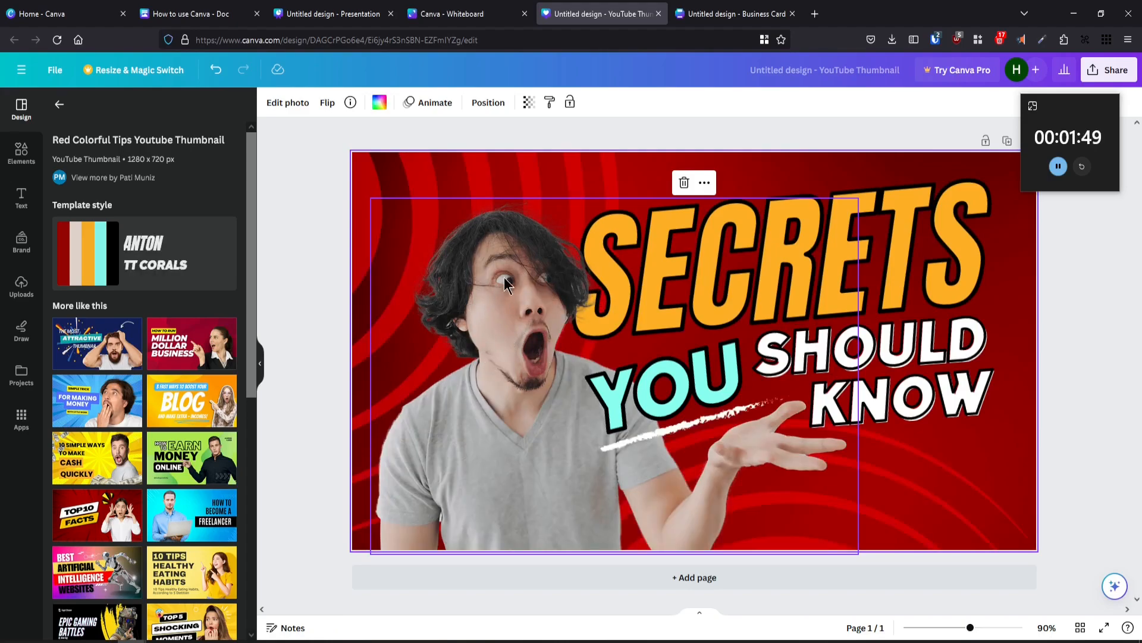
click(513, 309)
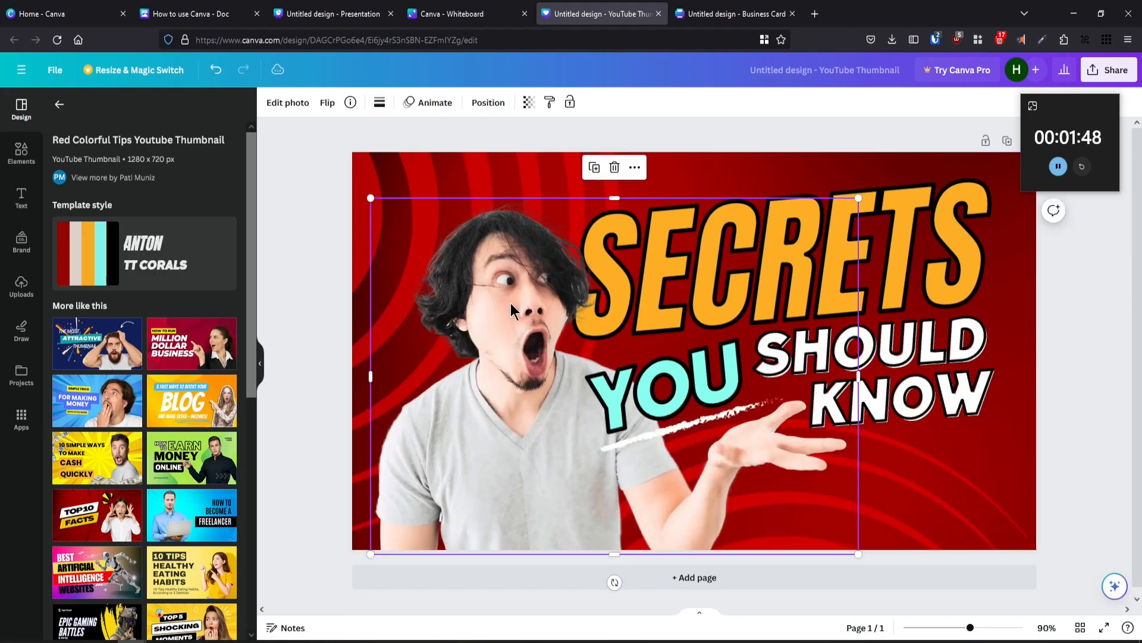
click(617, 167)
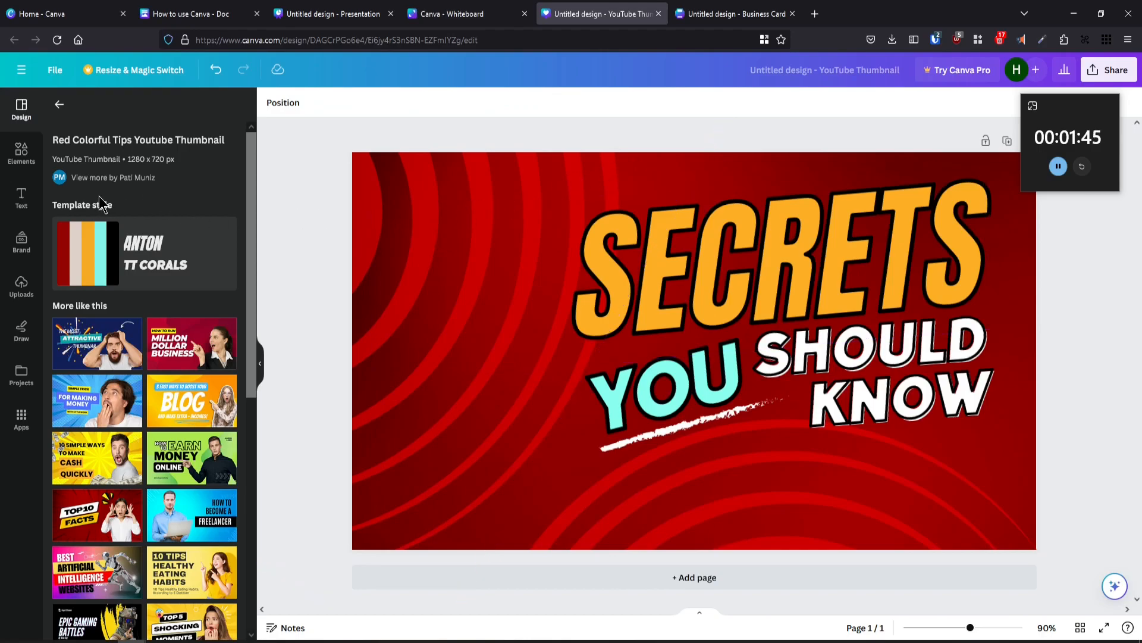
Step: Place the uploaded dog photo over the left part of the thumbnail as a separate image, not as the background
click(22, 289)
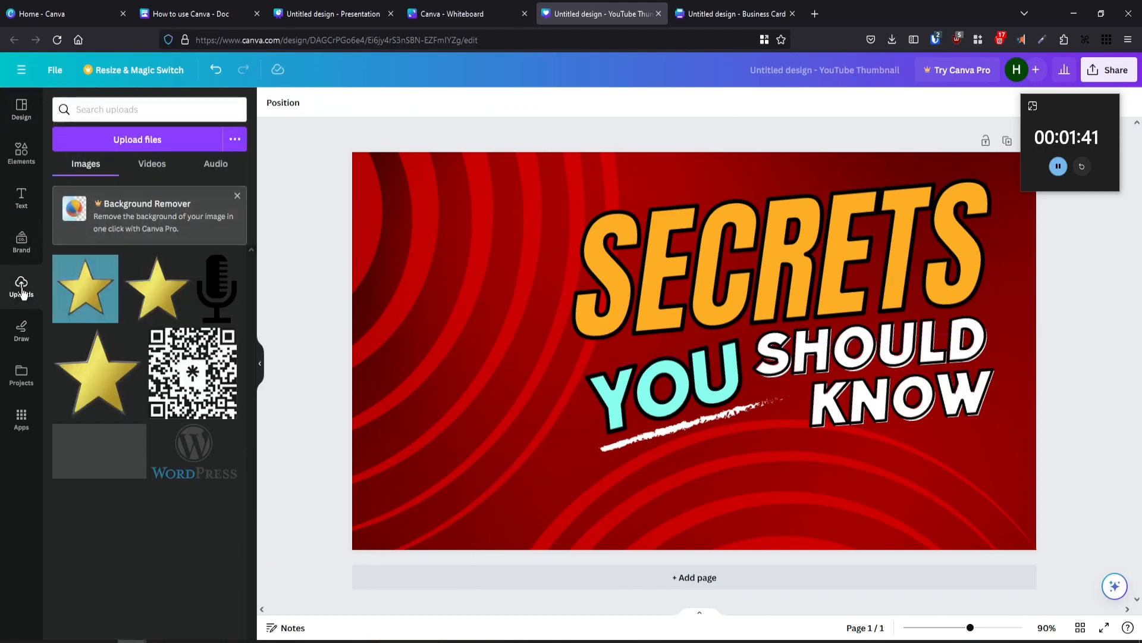
drag(104, 473, 359, 206)
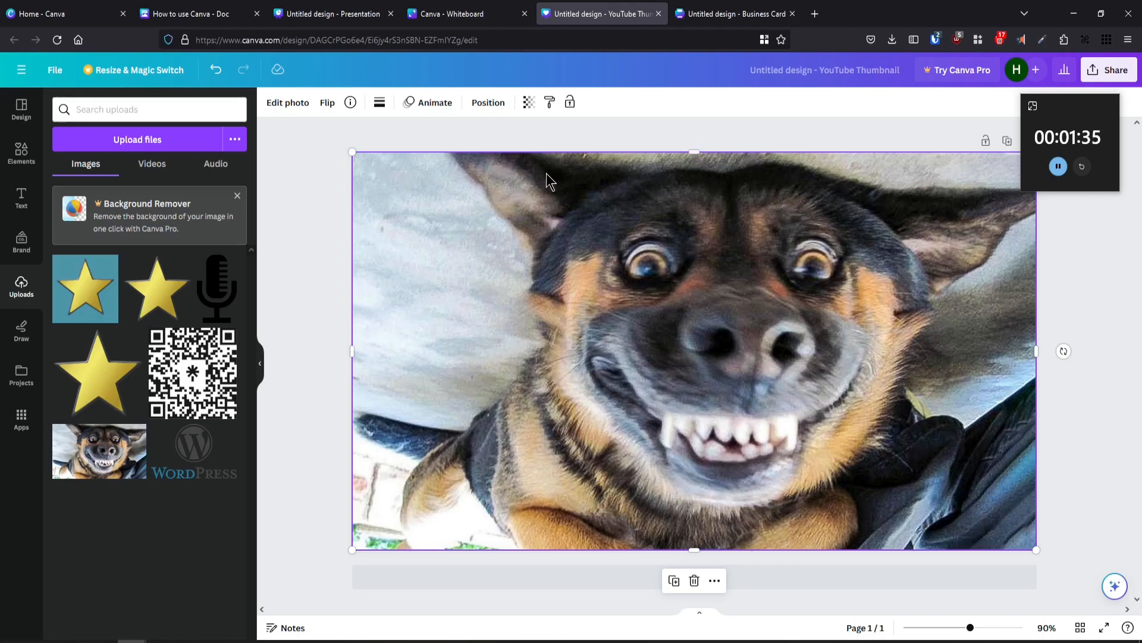
click(215, 69)
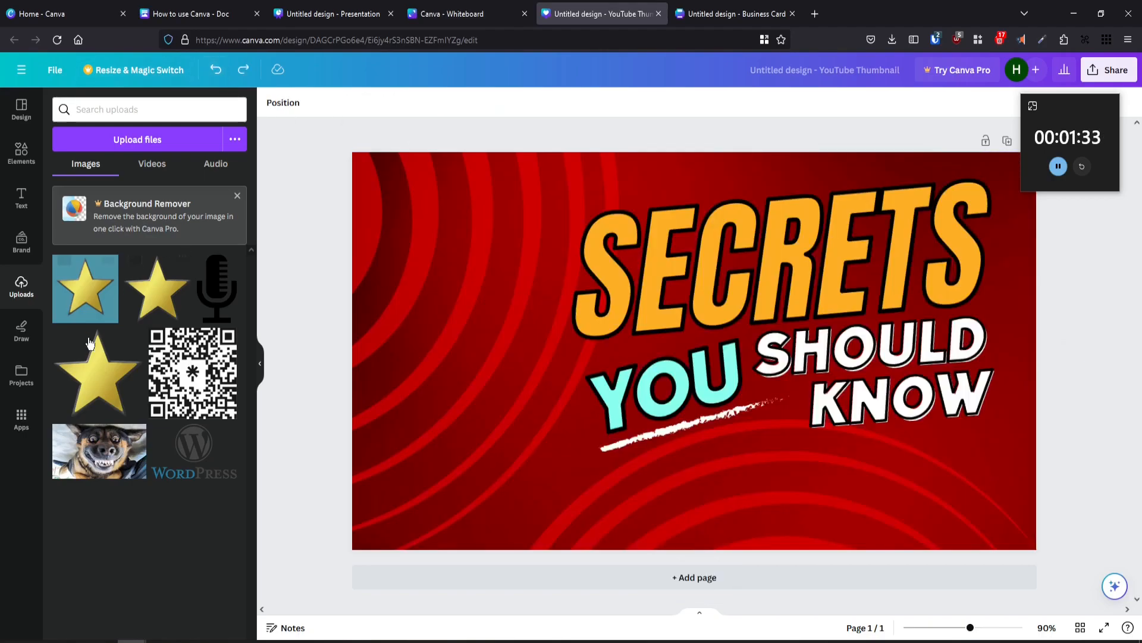
drag(95, 480, 413, 230)
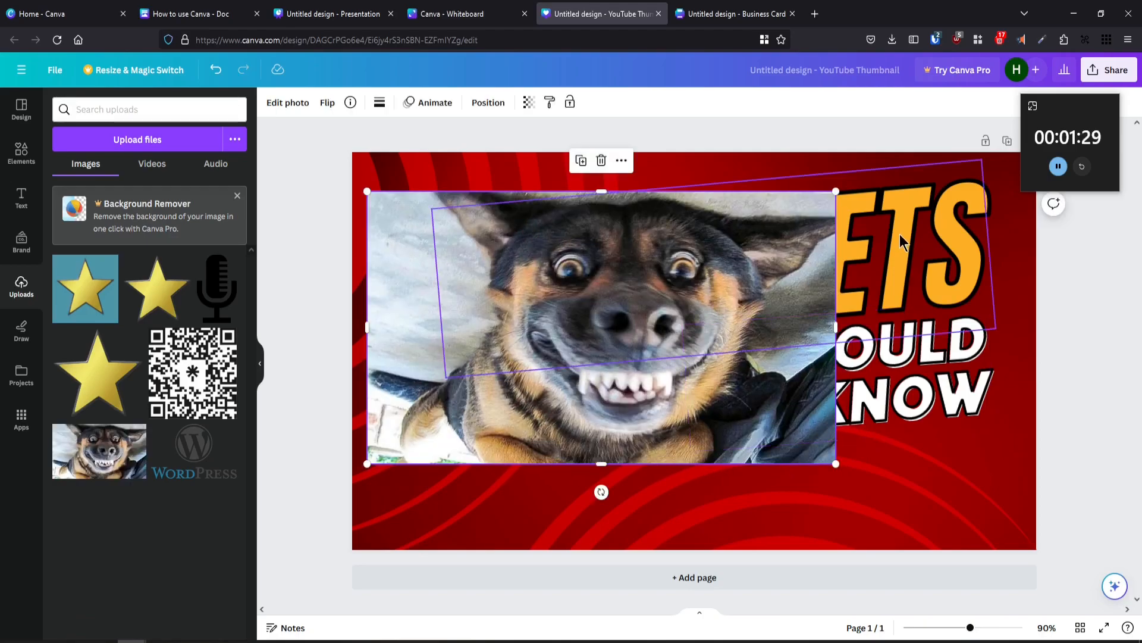
Step: Send the dog photo backward layer by layer until it sits behind the "SECRETS YOU SHOULD KNOW" text
right_click(487, 256)
mouse_move(594, 431)
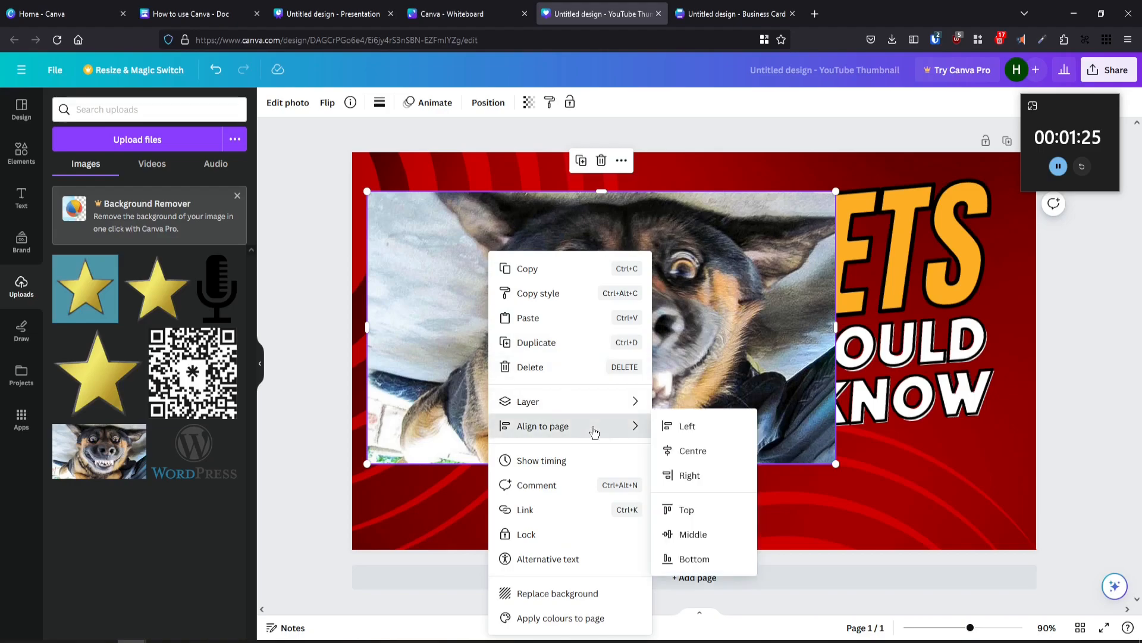
mouse_move(574, 402)
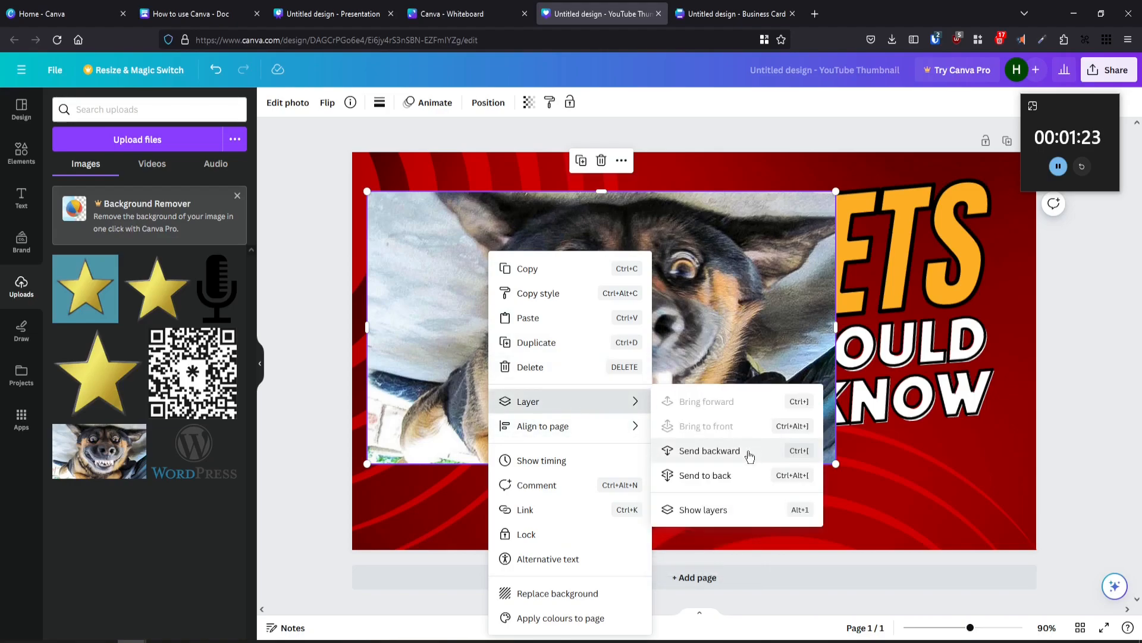
click(702, 453)
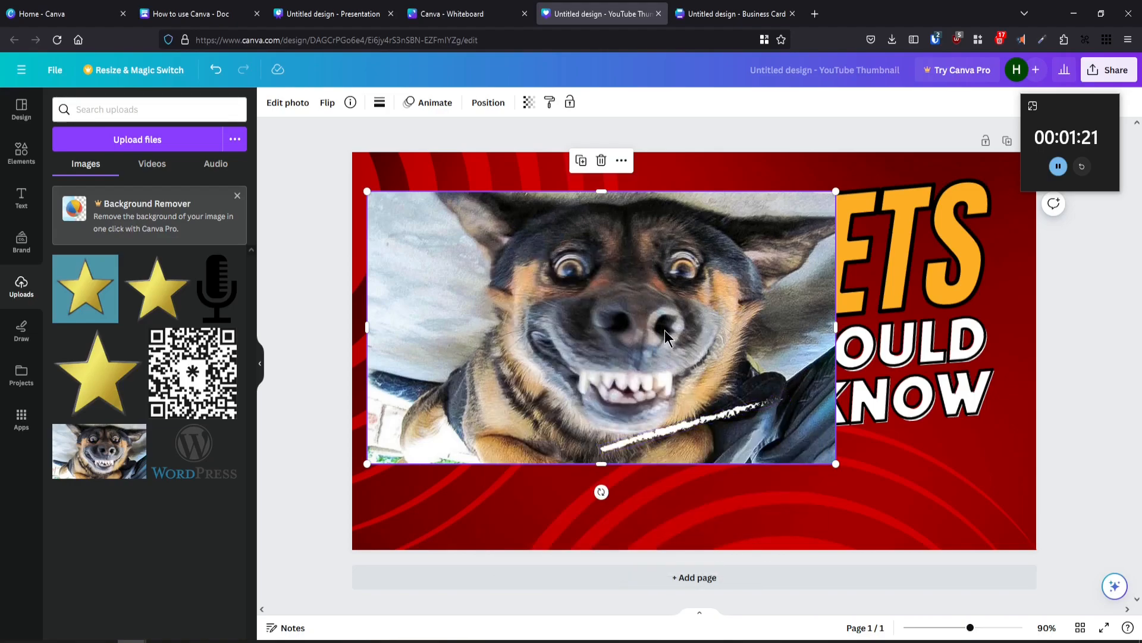
key(ctrl+bracketleft)
key(ctrl+bracketleft)
key(ctrl+bracketleft)
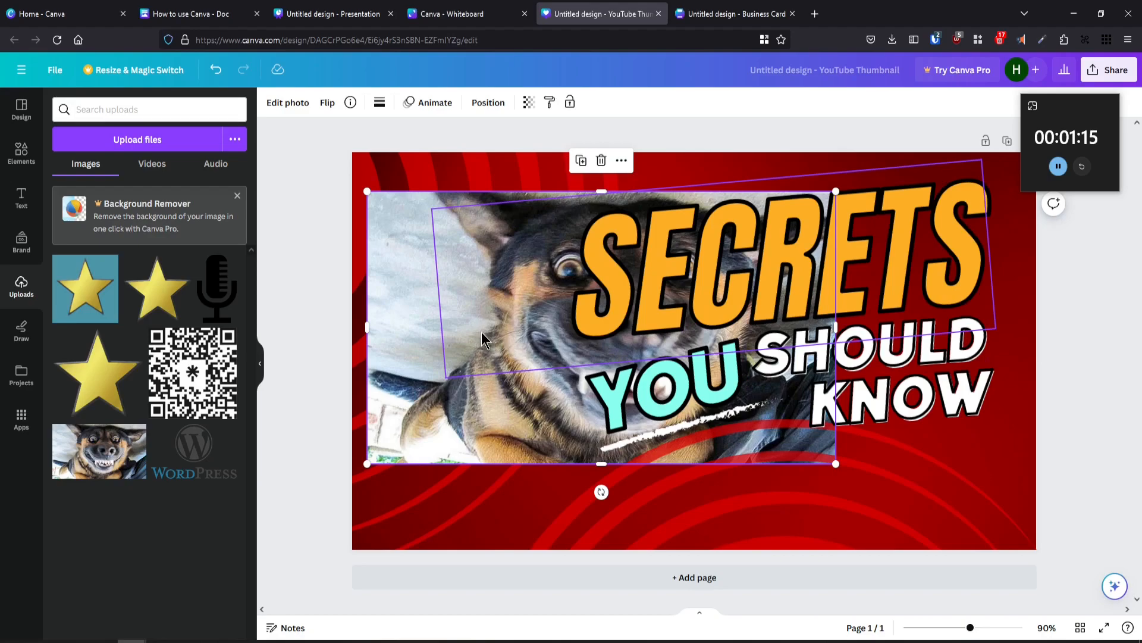
Step: Extend the thumbnail's "SHOULD KNOW" text with "ABOUT DOGS", starting on a new line below it
click(919, 408)
click(960, 387)
click(938, 388)
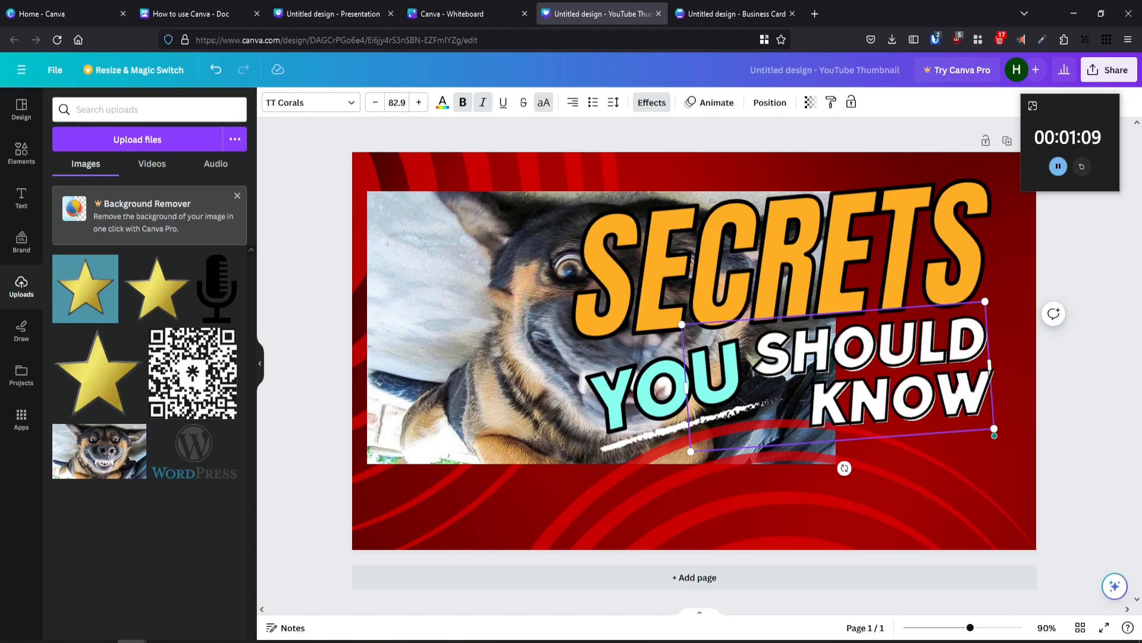
key(Return)
text(A)
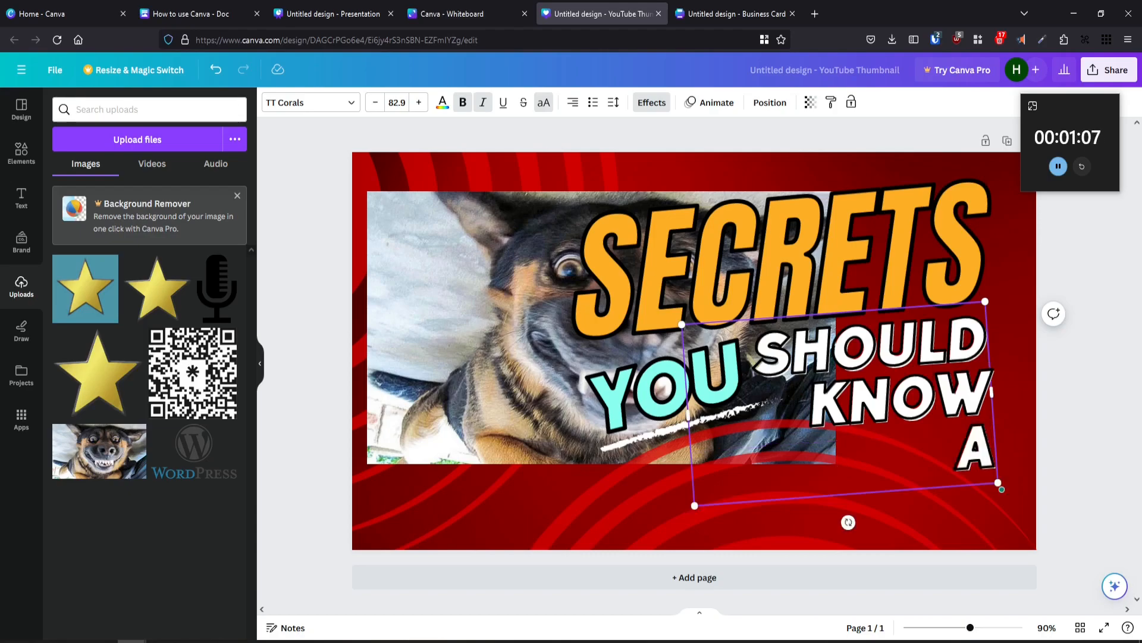
text(BOUT)
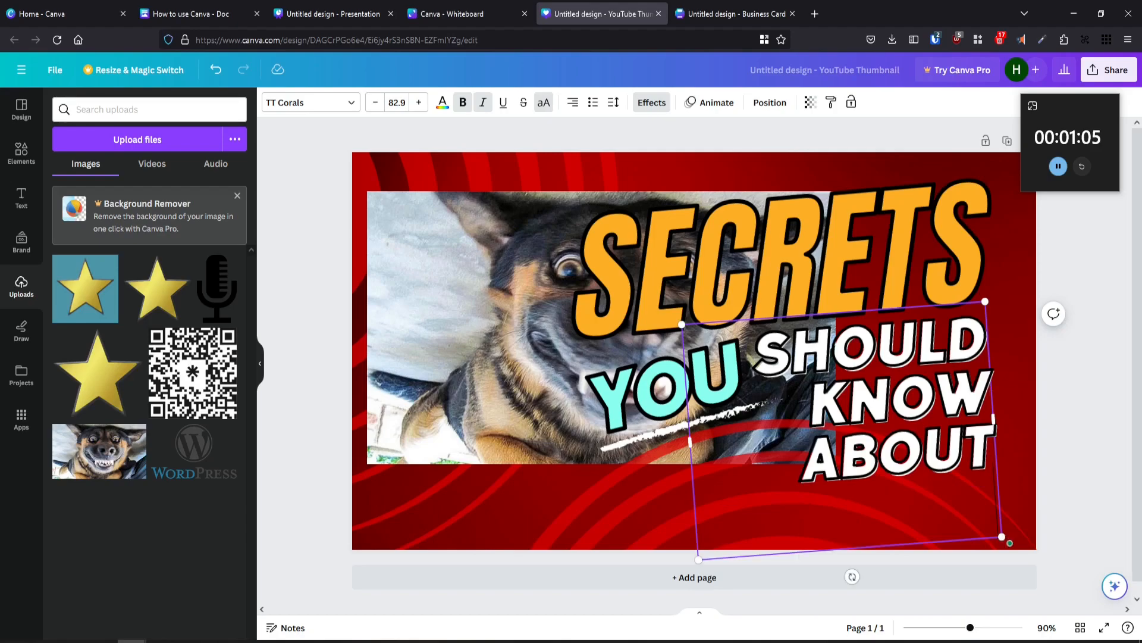
text(SOGS)
key(BackSpace)
key(BackSpace)
key(BackSpace)
key(BackSpace)
text(DOS)
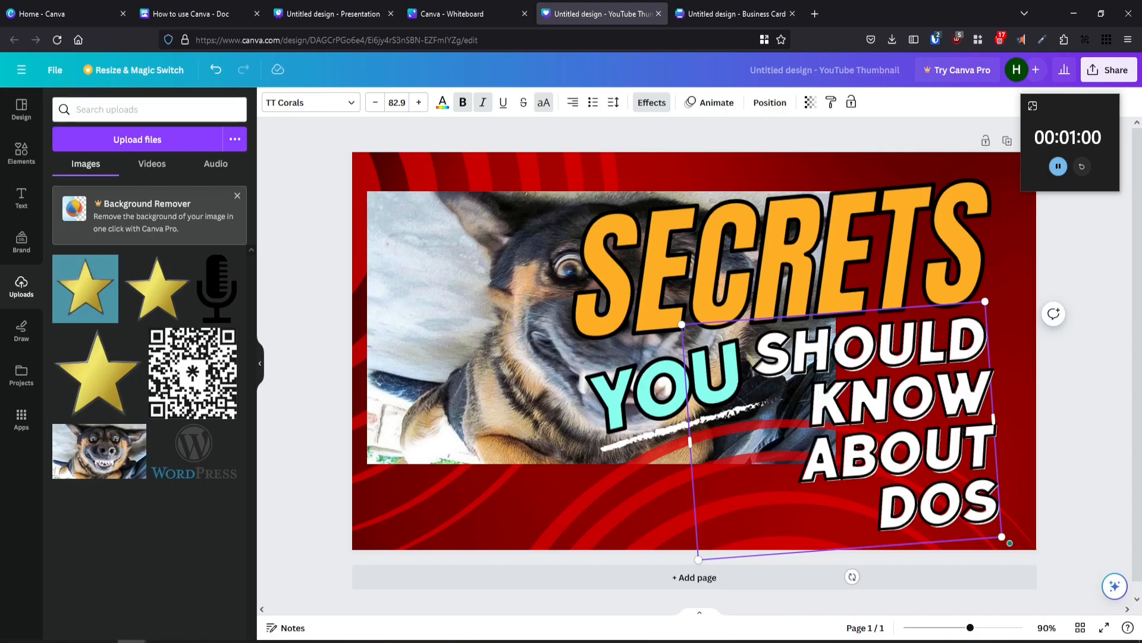
key(BackSpace)
text(GS)
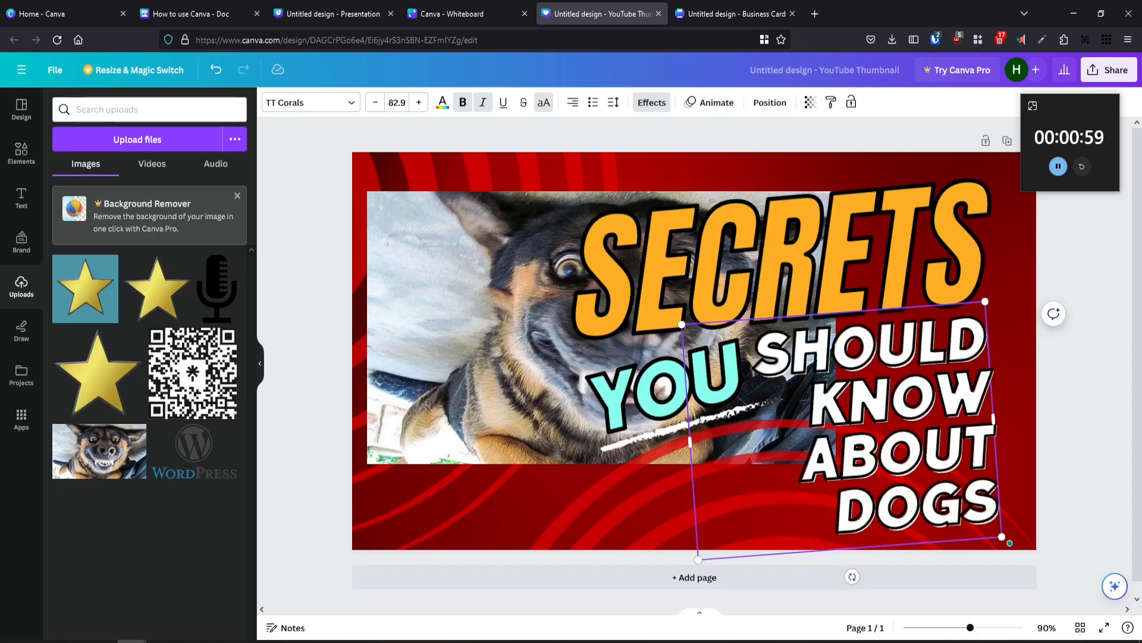
click(463, 534)
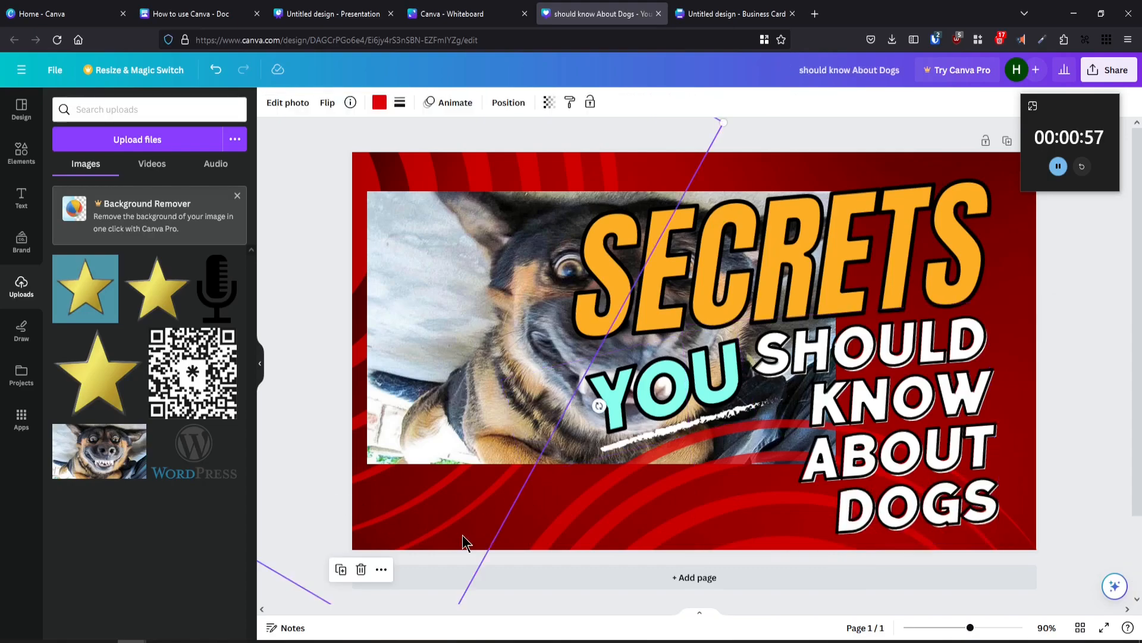
Step: Move the timer window slightly down and download the thumbnail as a PNG at 1,280 × 720 px
drag(1076, 116, 1083, 151)
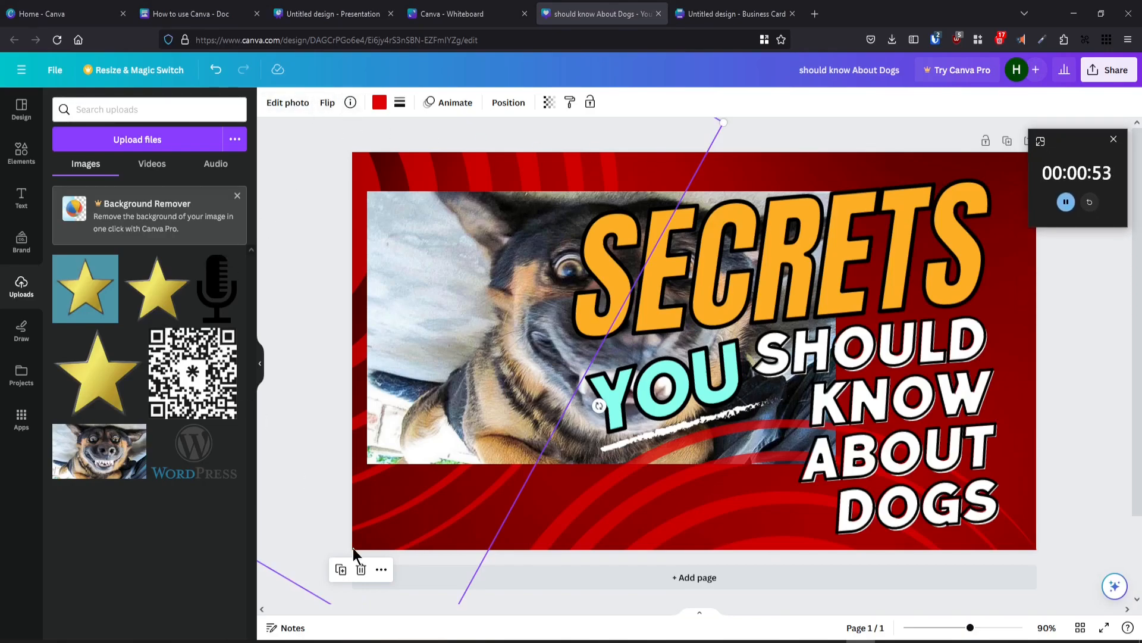
click(55, 73)
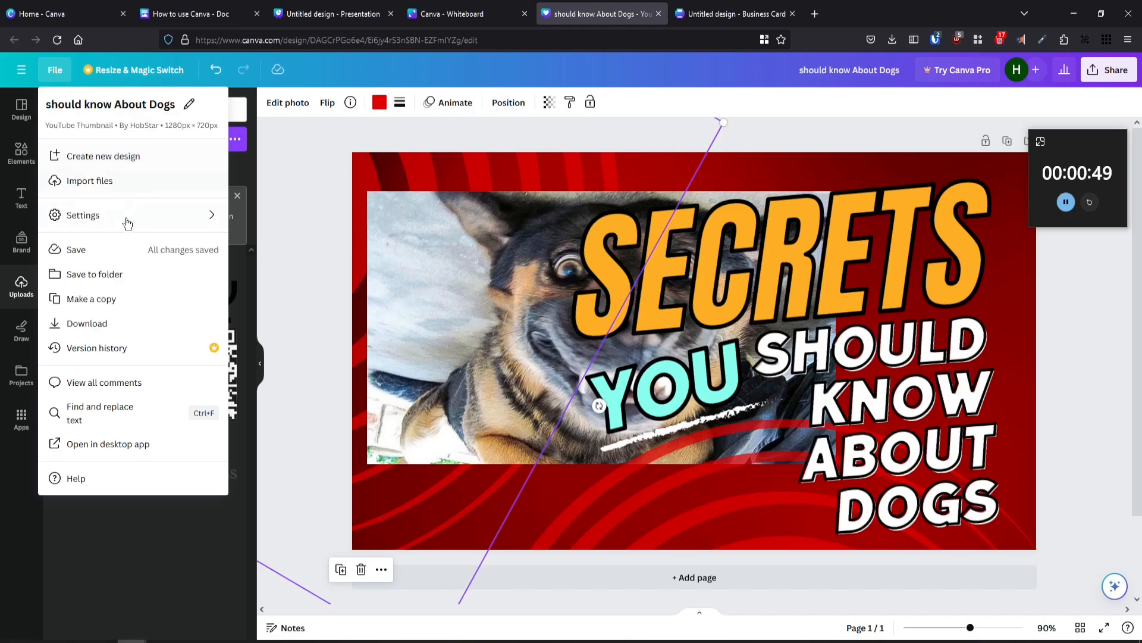
click(87, 323)
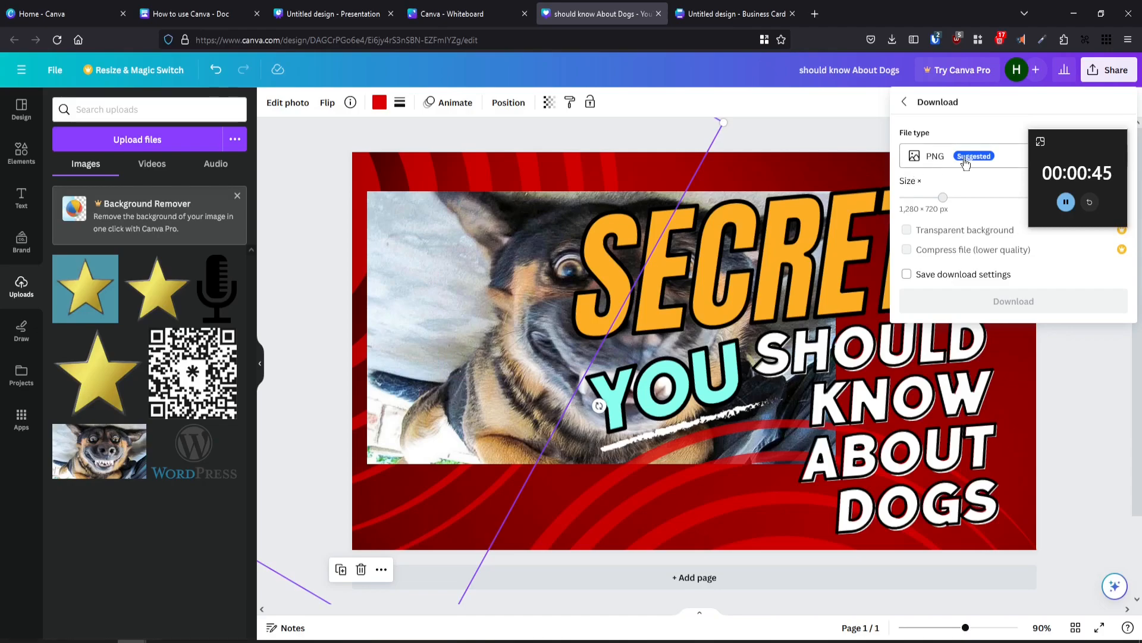
click(996, 304)
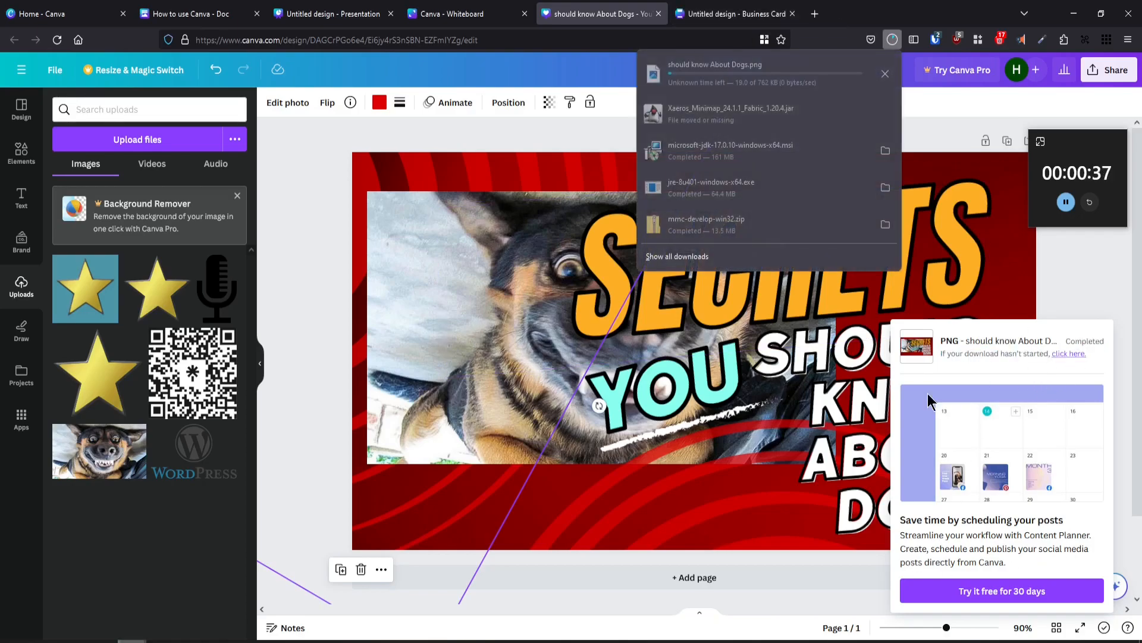
Step: In the untitled business card design, apply the front page of the Blue and White Elegant Business Card template
click(722, 14)
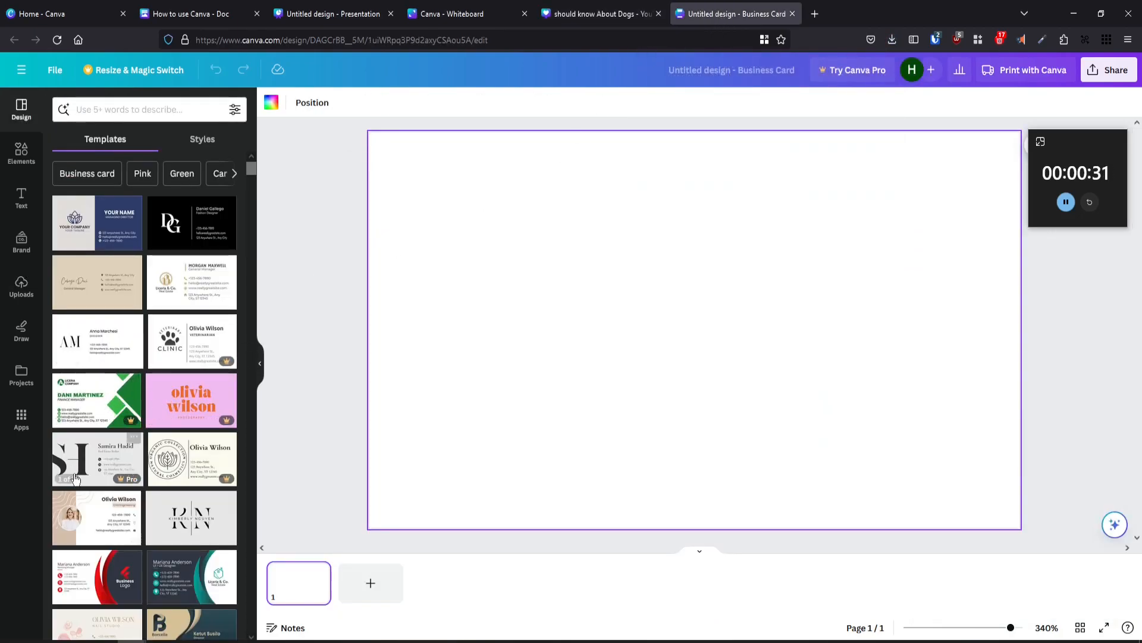
click(196, 588)
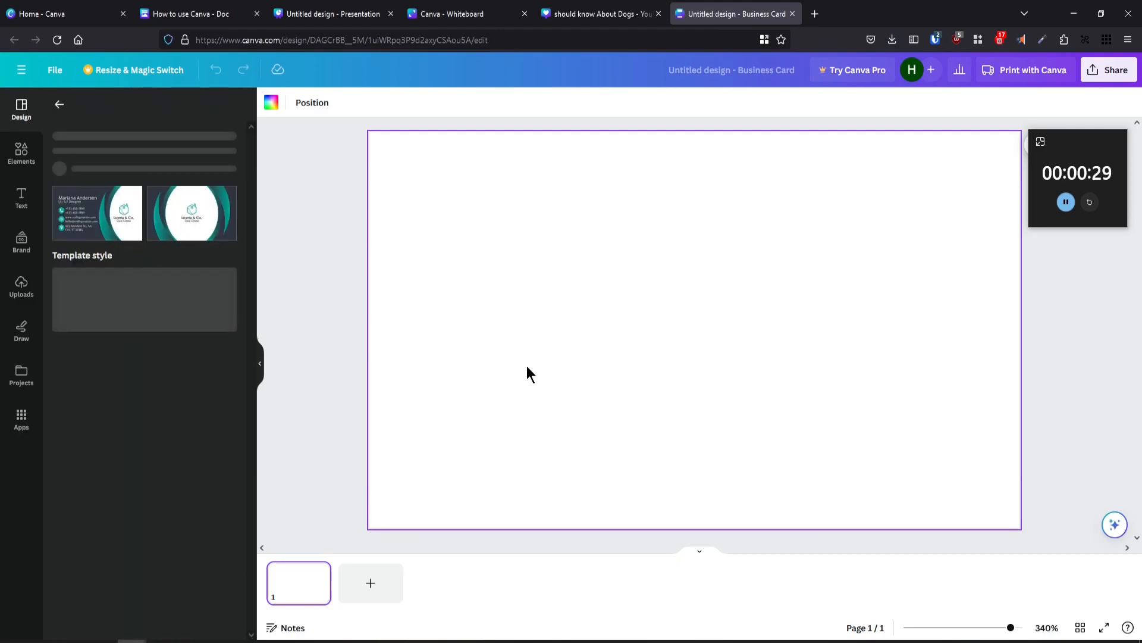
click(104, 278)
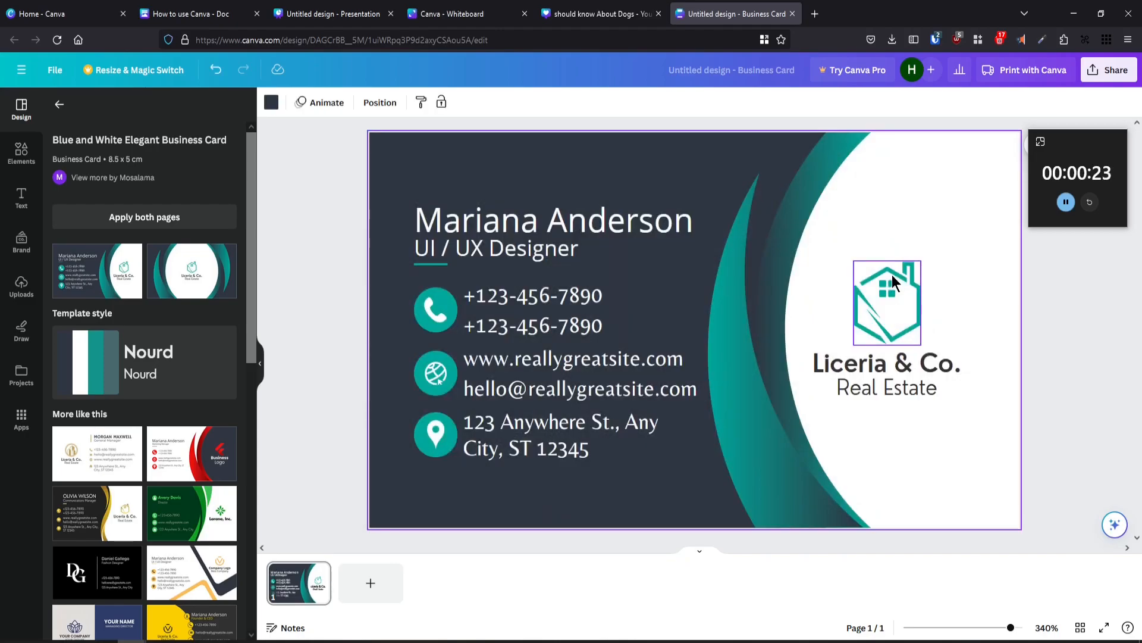
Step: Delete only the house logo above "Liceria & Co.", undoing the accidental removal of the card's dark background and text
key(Delete)
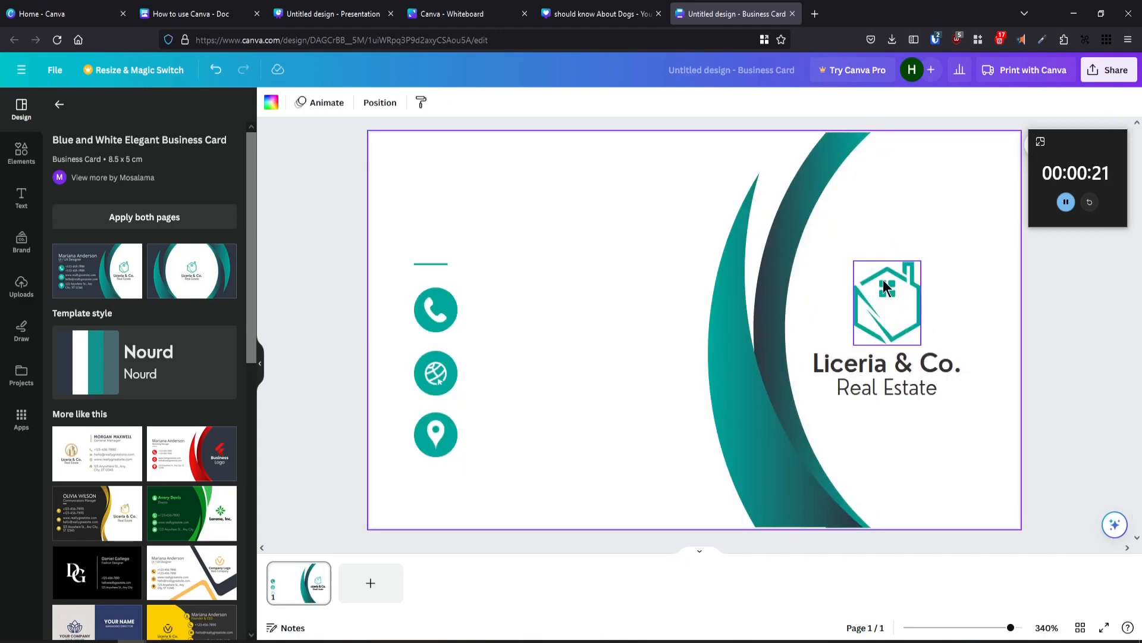
click(218, 78)
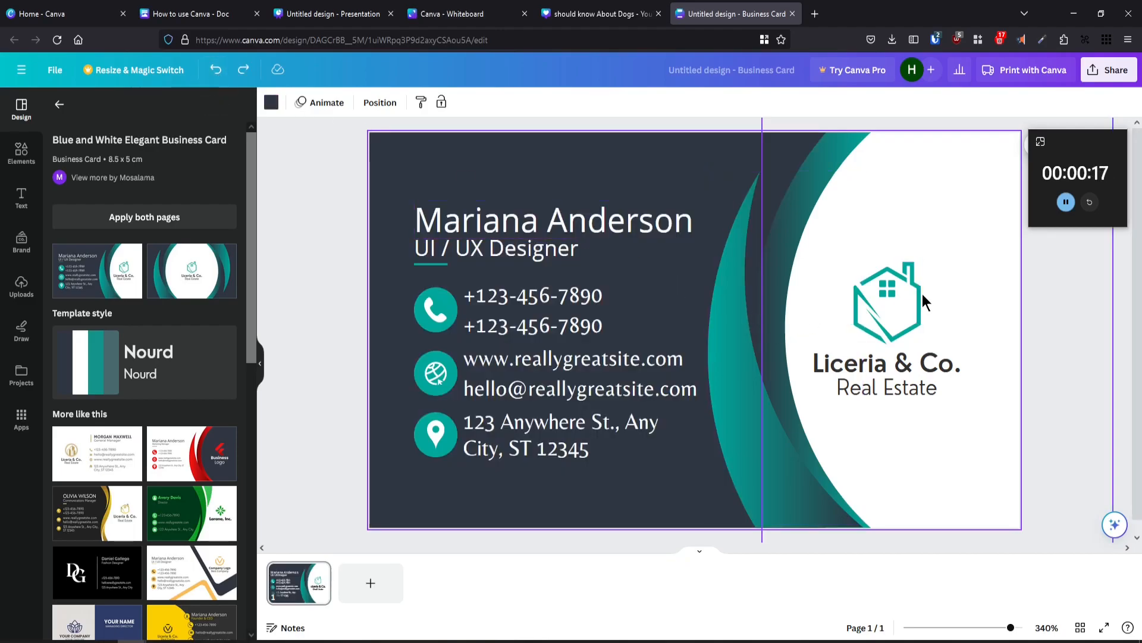
click(905, 270)
key(Delete)
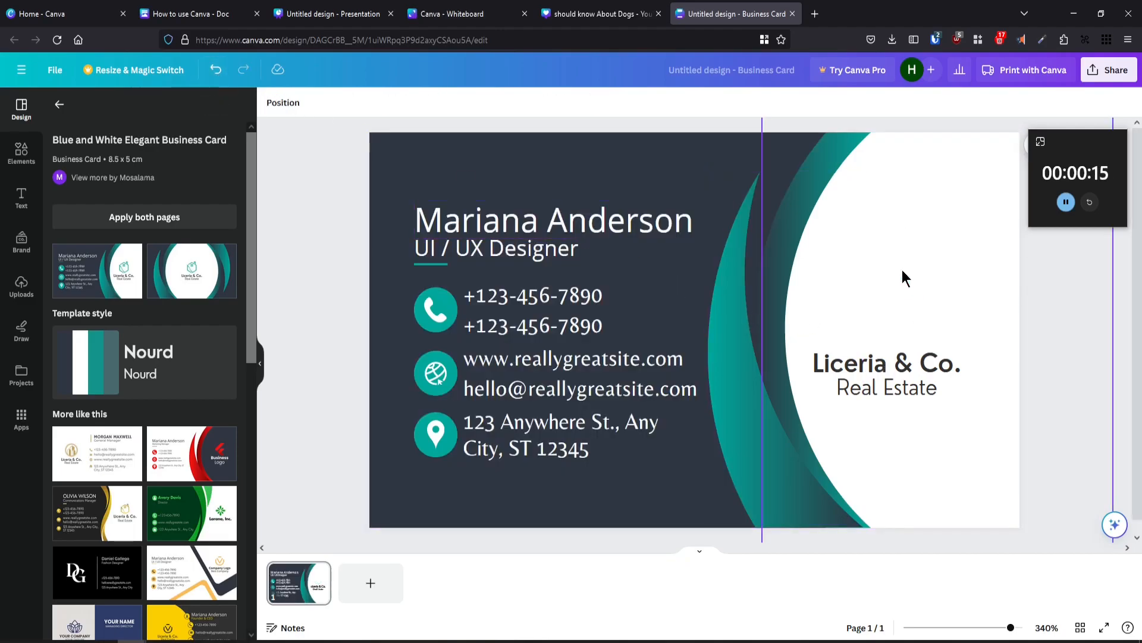
Step: Place the large uploaded gold star above "Liceria & Co." as the logo and shrink it to fit the white area
click(22, 287)
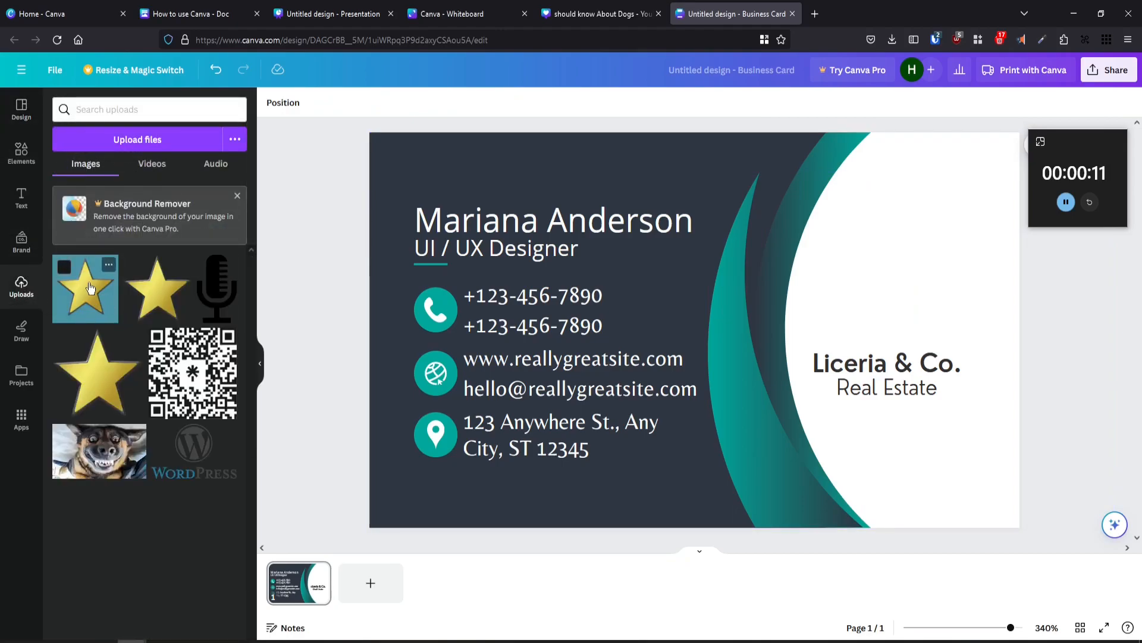
drag(96, 391, 913, 360)
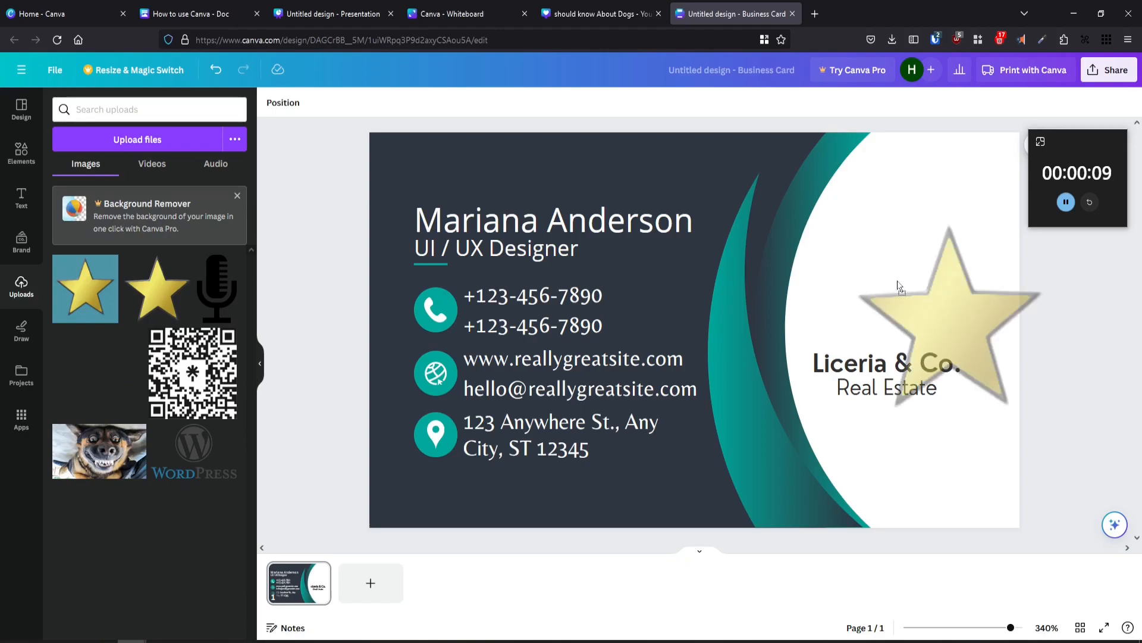
drag(860, 232, 860, 232)
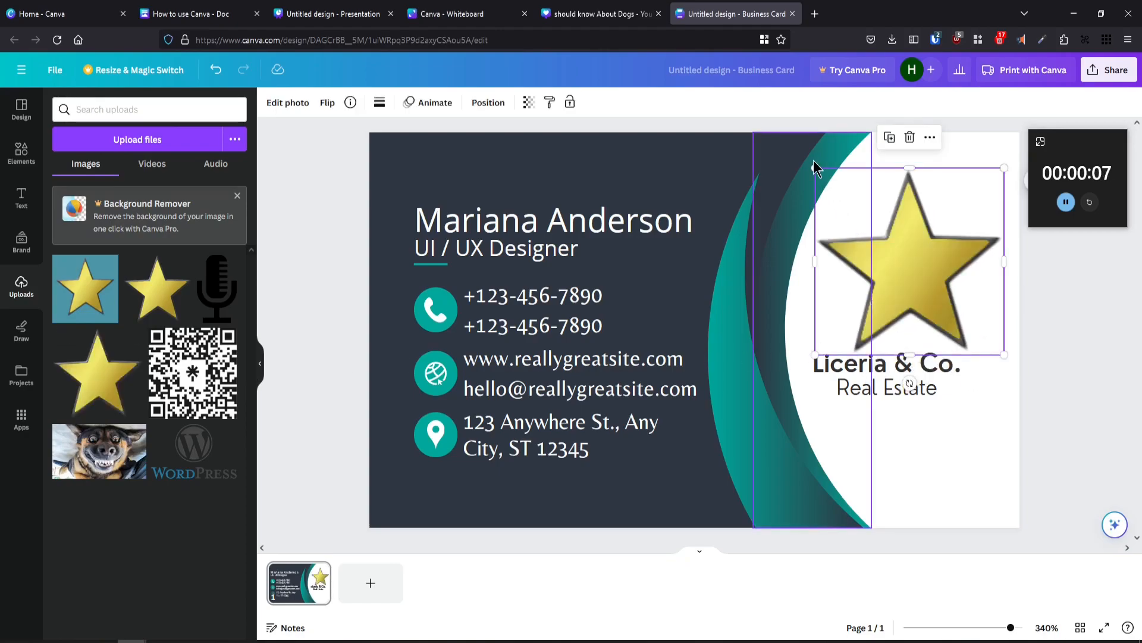
drag(813, 163, 896, 260)
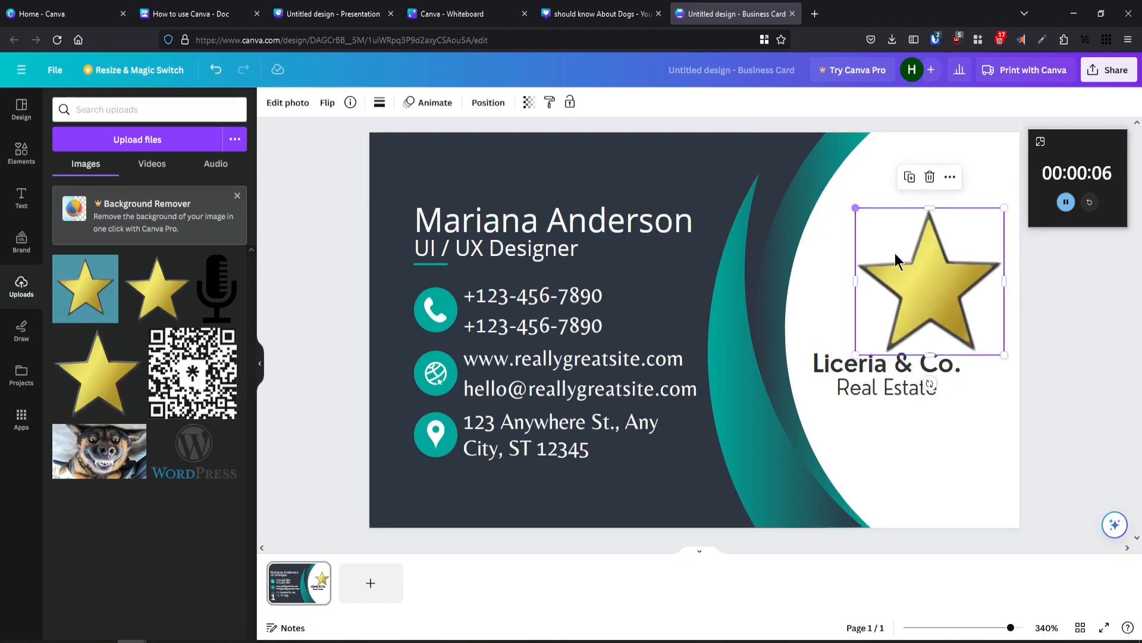
Step: Replace the sample name on the business card with the cardholder's full name
click(606, 222)
double_click(607, 223)
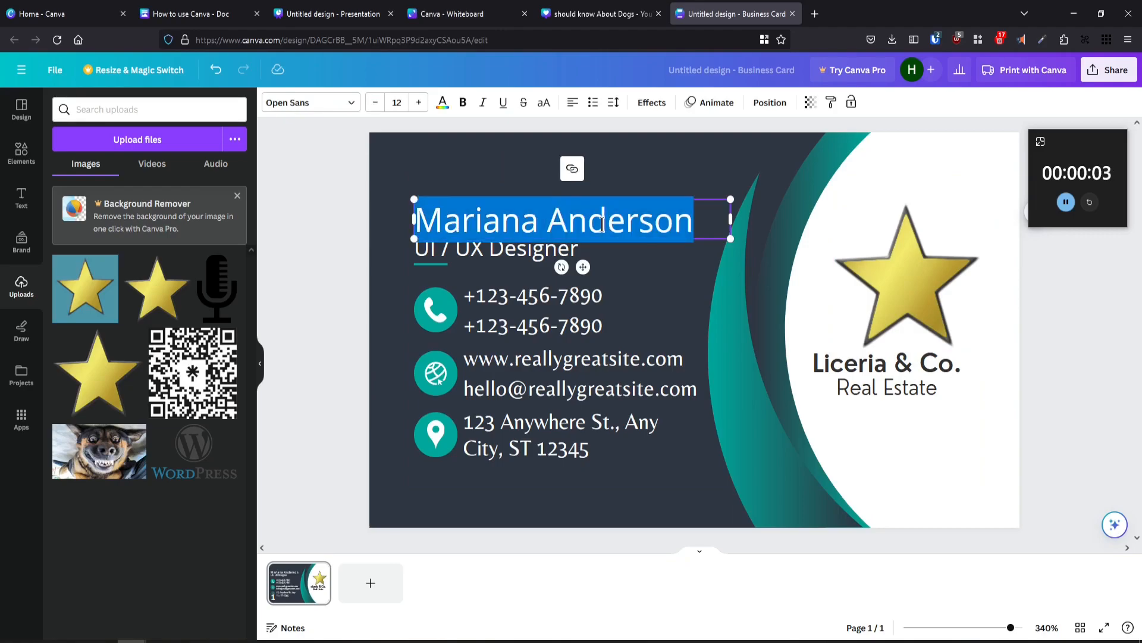
text(Paul Hobstar)
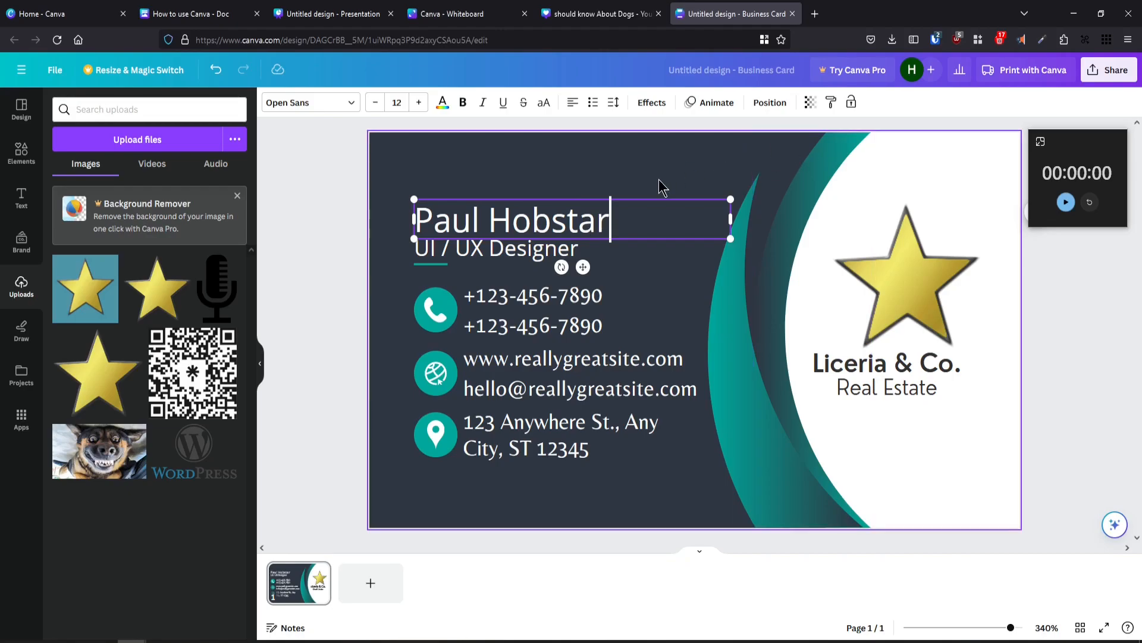
Step: Dismiss the finished timer's notification and clear the selection of the card's job title
click(543, 256)
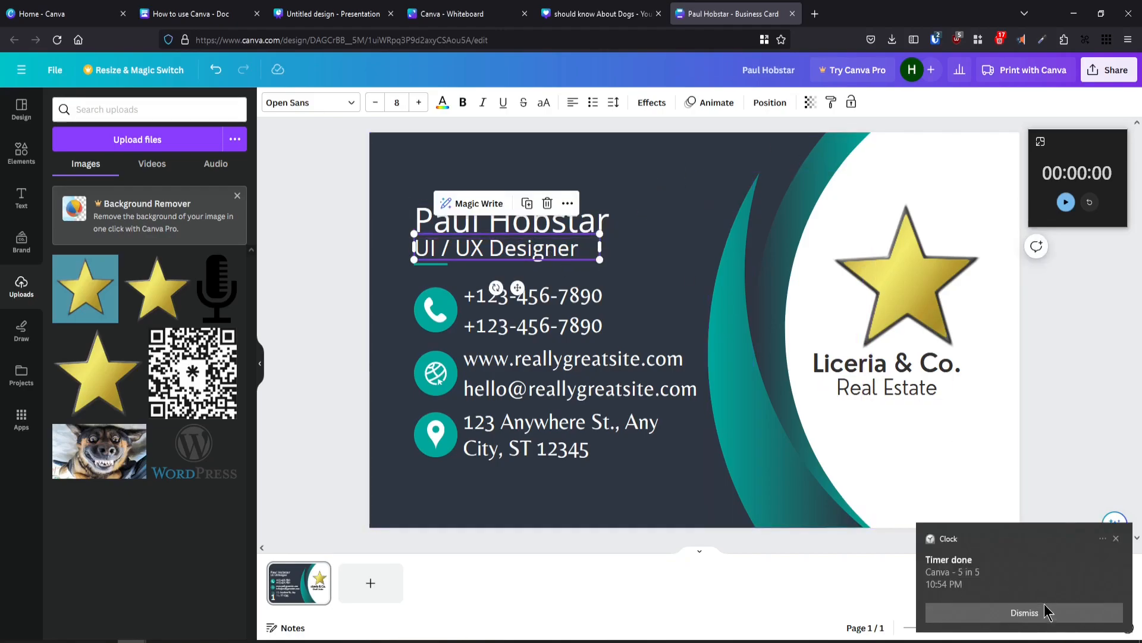
click(1025, 617)
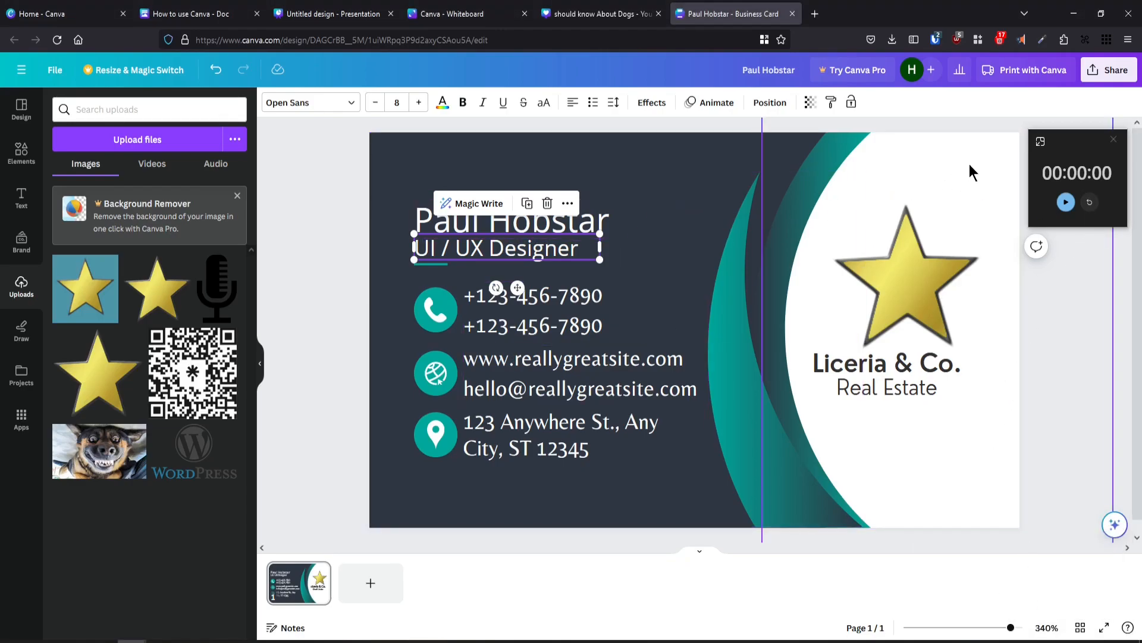
click(484, 162)
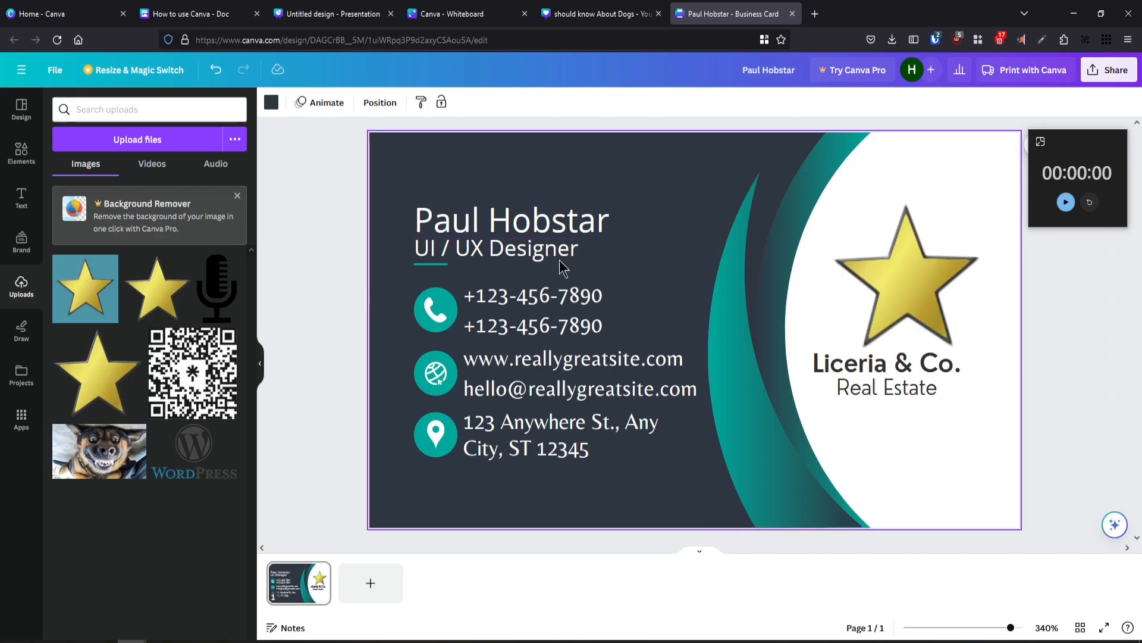
Step: Replace the job title "UI / UX Designer" with "Awesome IT Trainer" and widen its text box to fit one line
click(466, 253)
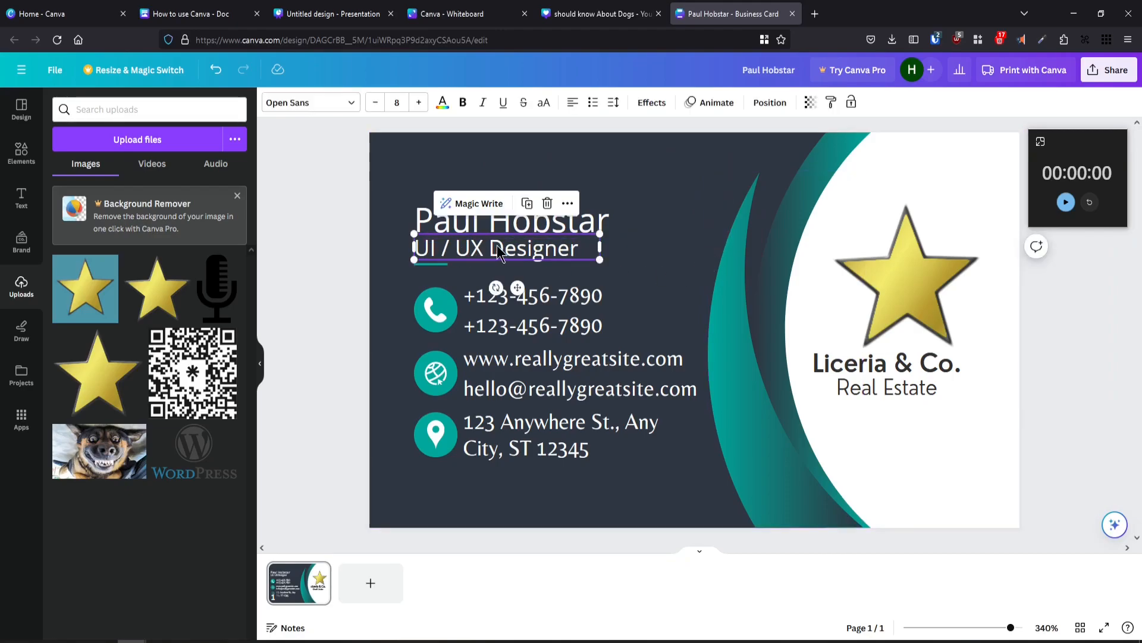
click(671, 518)
click(538, 250)
double_click(558, 251)
drag(600, 245, 415, 249)
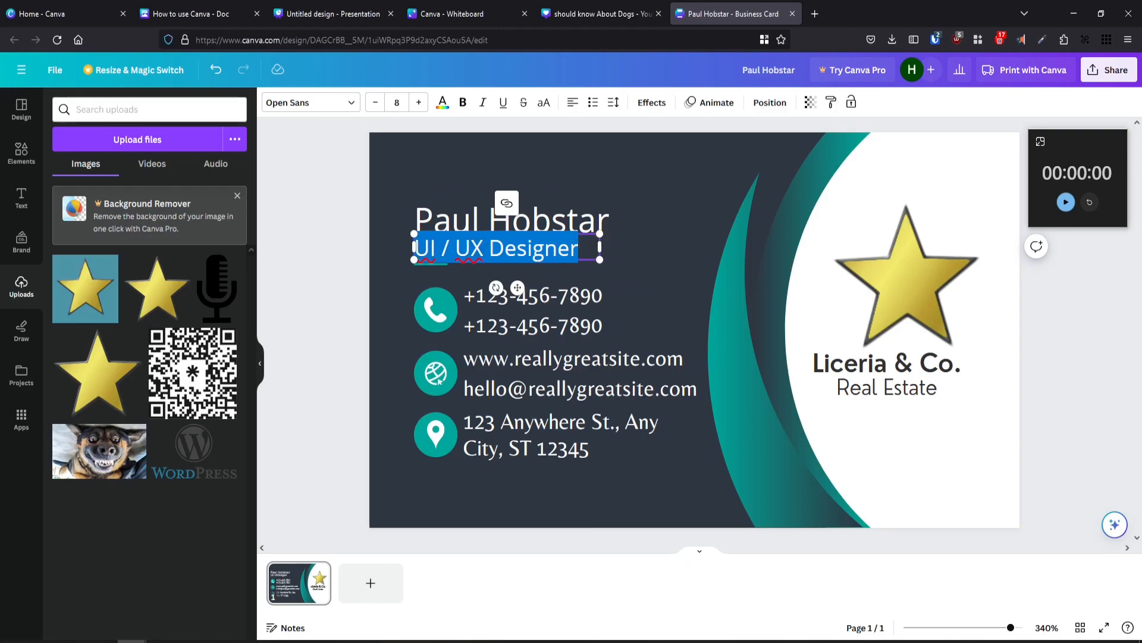
text(Awesome I)
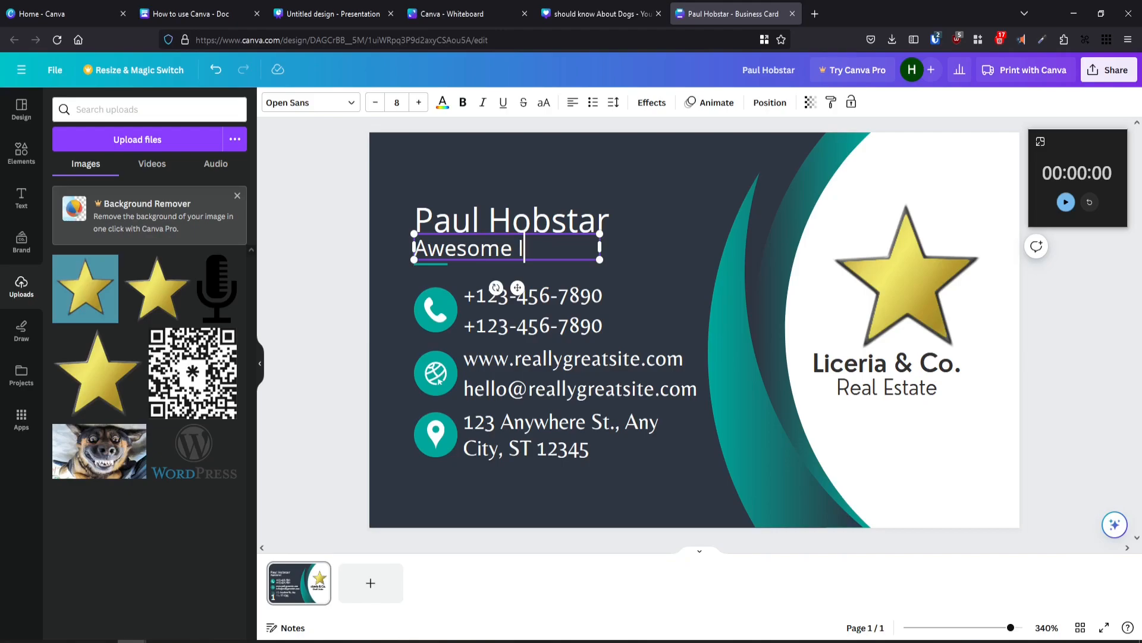
text(T Trainer)
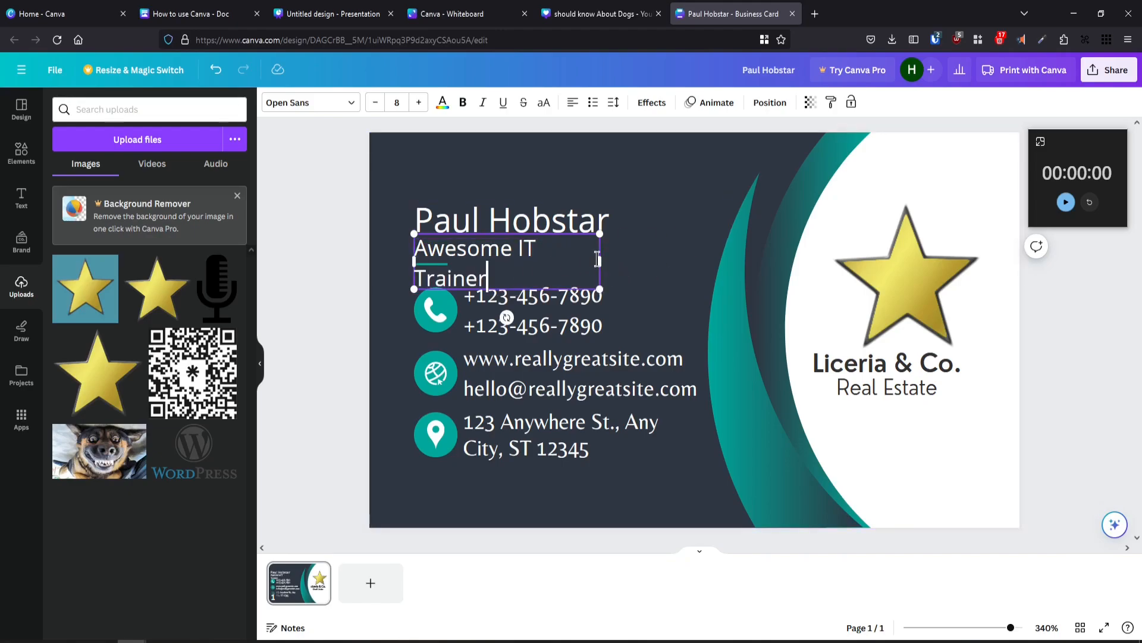
mouse_move(611, 258)
mouse_down()
mouse_move(654, 258)
mouse_move(628, 257)
mouse_up()
click(575, 298)
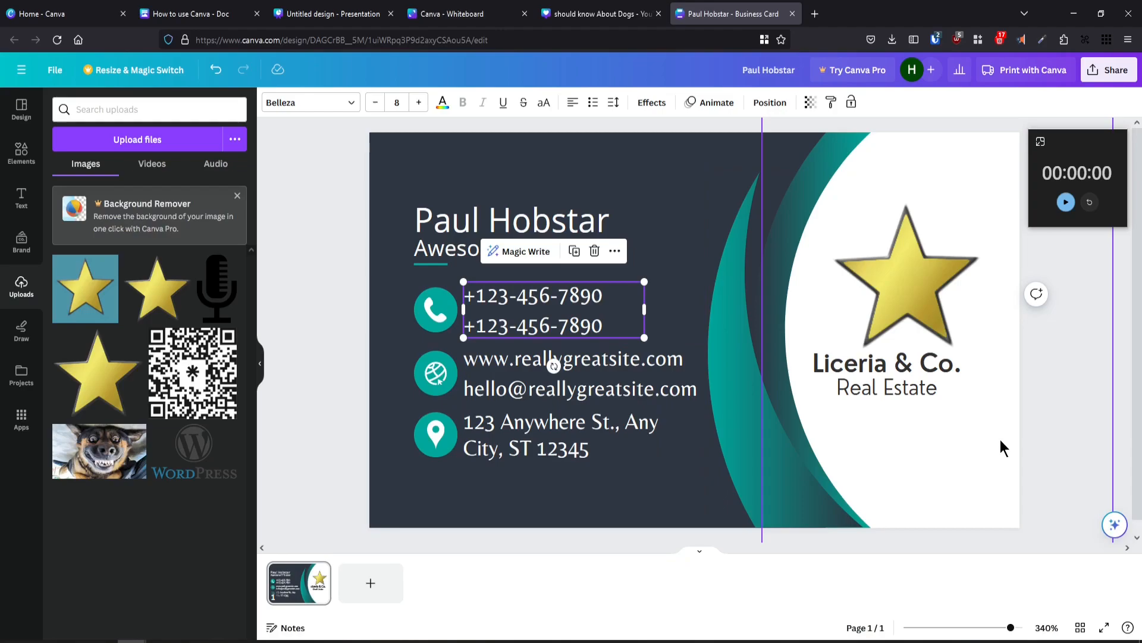
Step: Switch to the "How to use Canva" doc and correct the misspelled table heading to "Things to make"
click(172, 17)
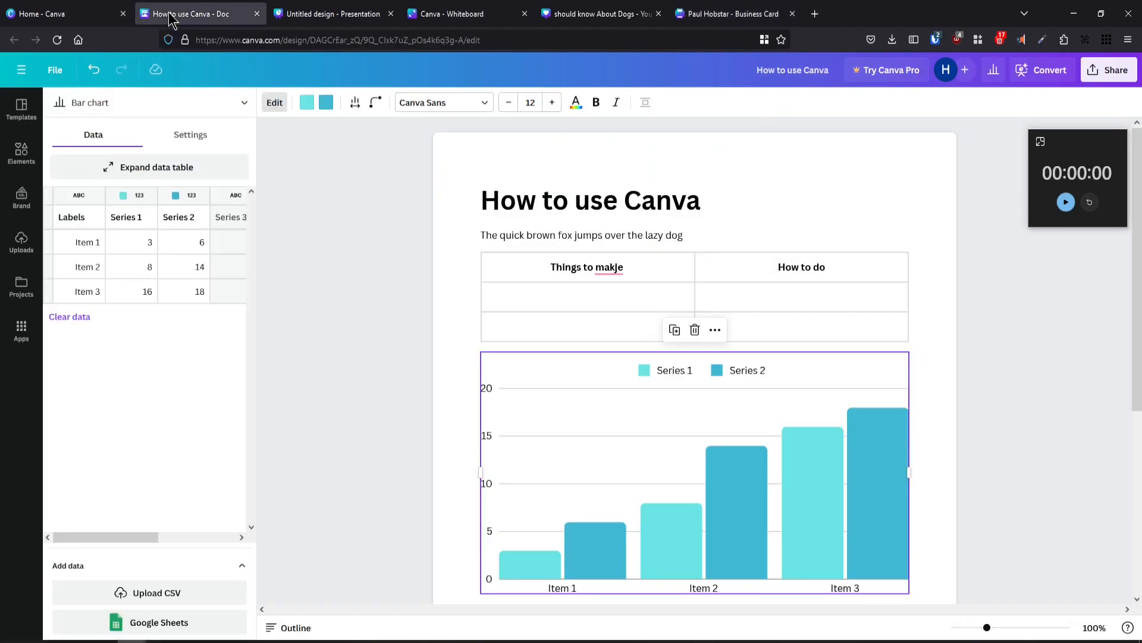
mouse_move(606, 271)
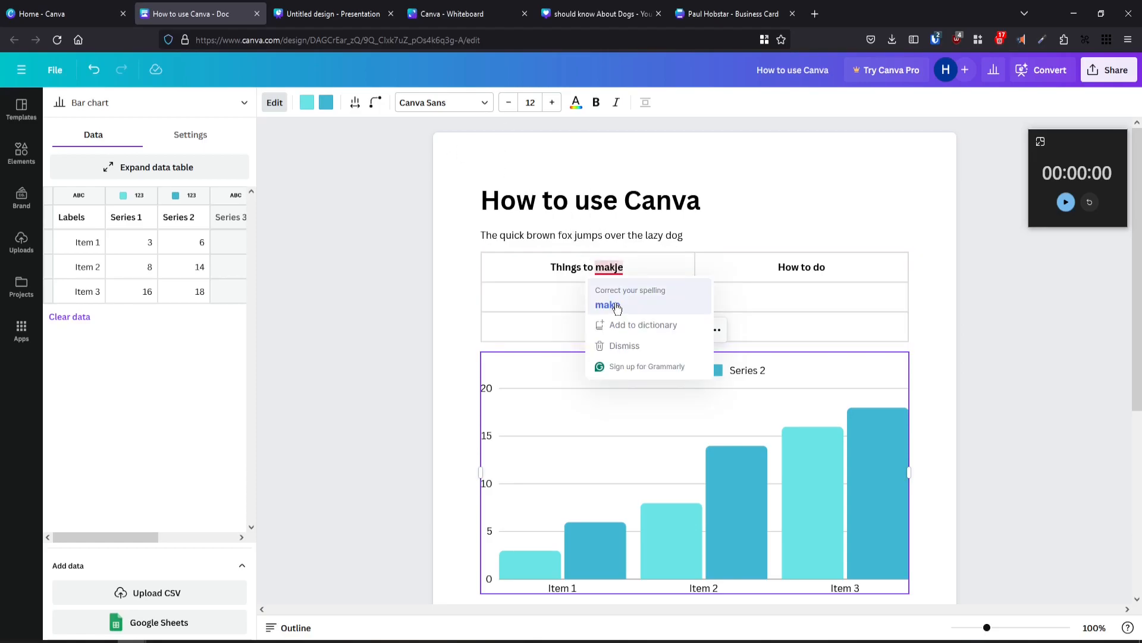
click(607, 305)
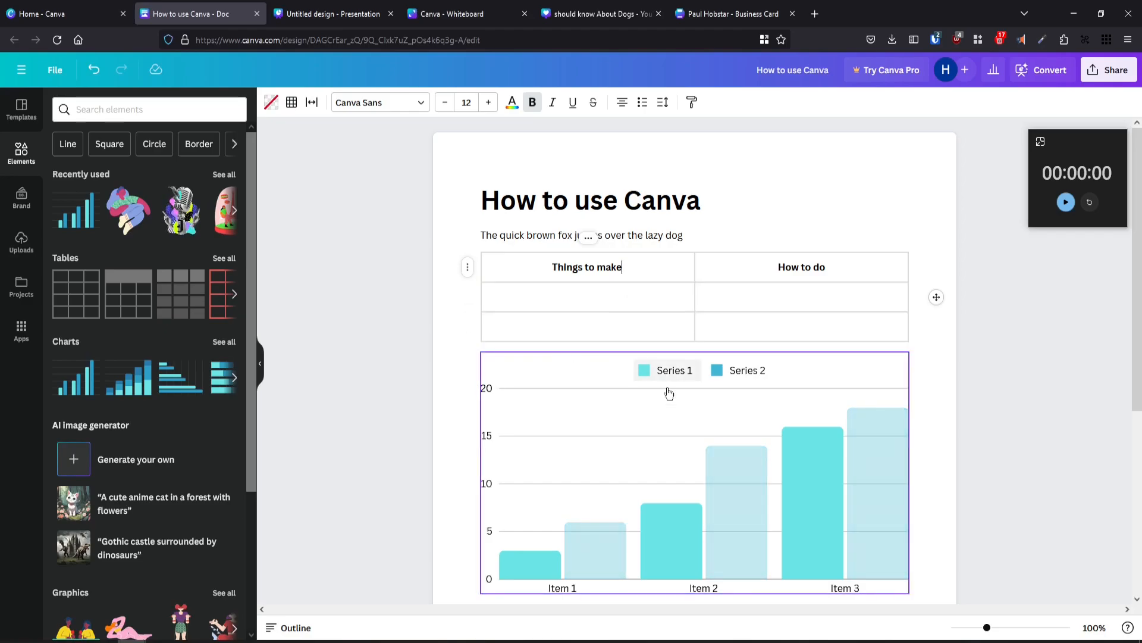
Step: Delete the bar chart below the table and write "More stuff here" in its place
scroll(659, 463, down, 3)
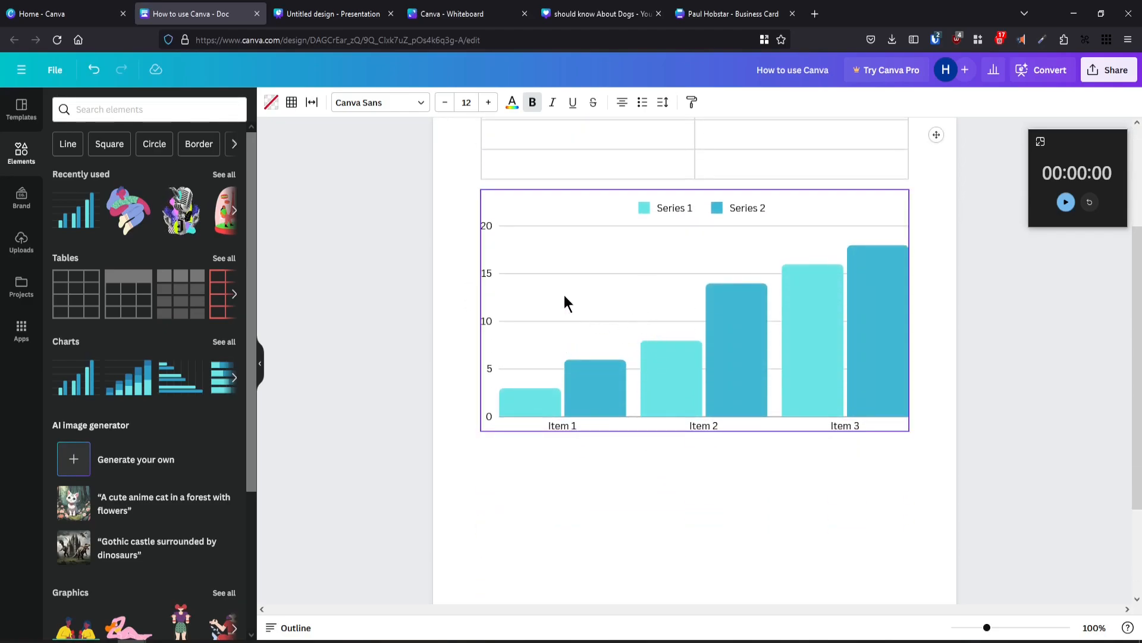
click(570, 217)
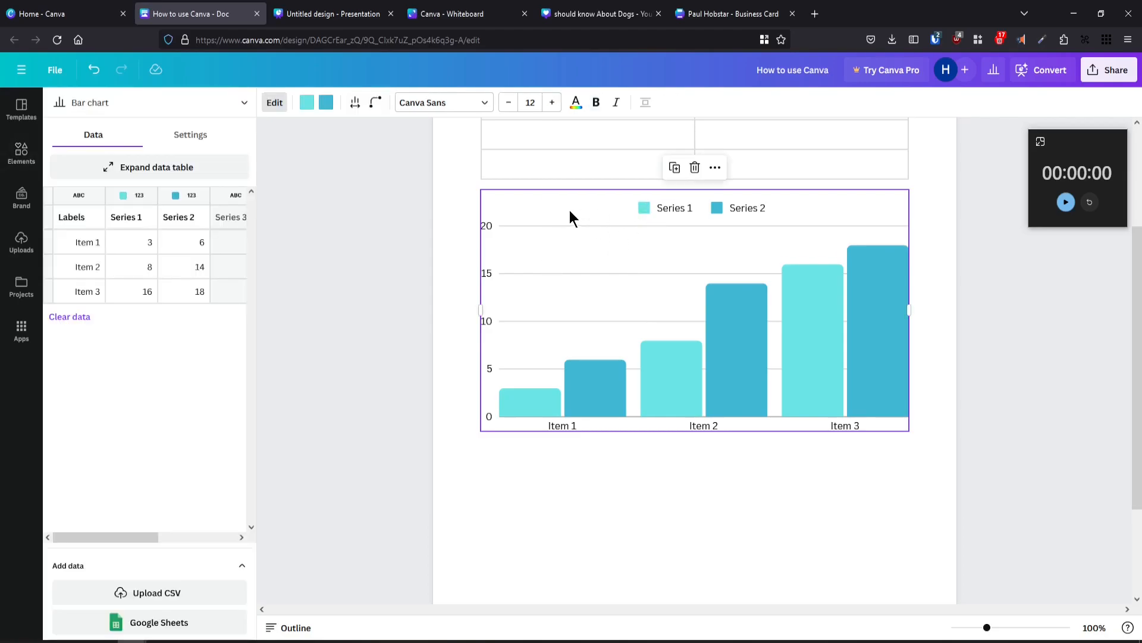
key(Delete)
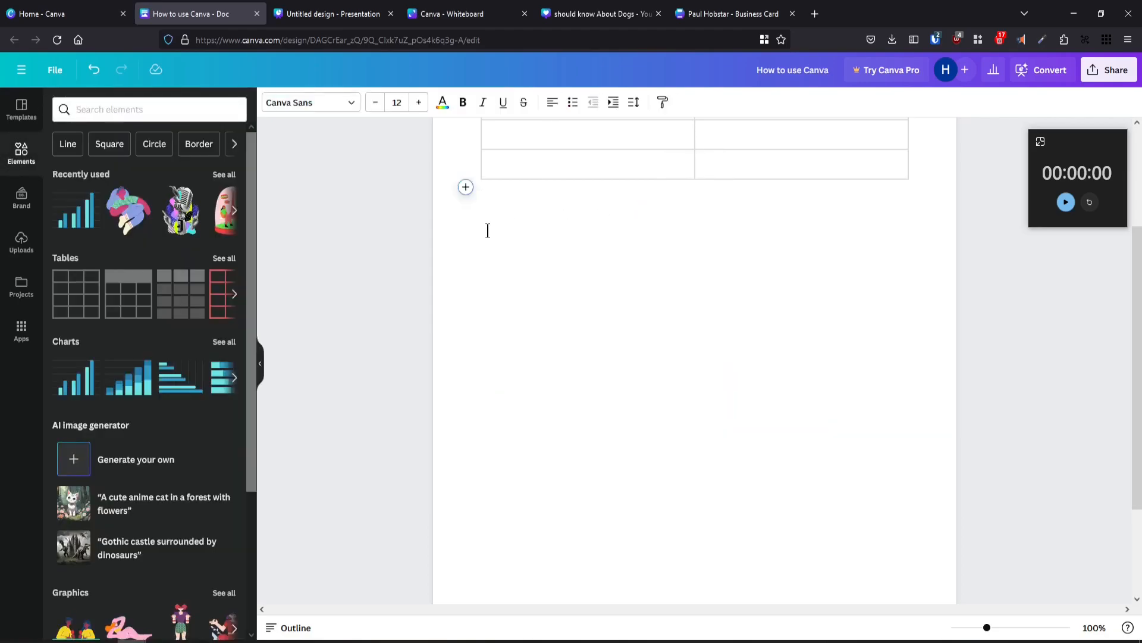
text(Mir)
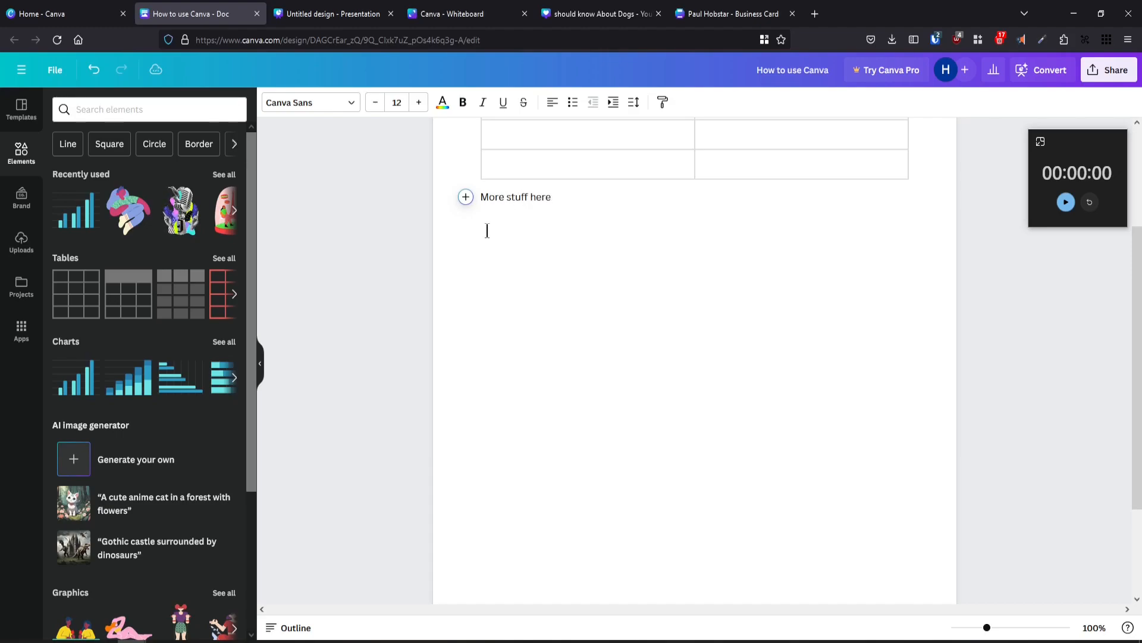
Step: Try out the recently used burning house video below "More stuff here", and delete it from the doc
scroll(590, 460, up, 3)
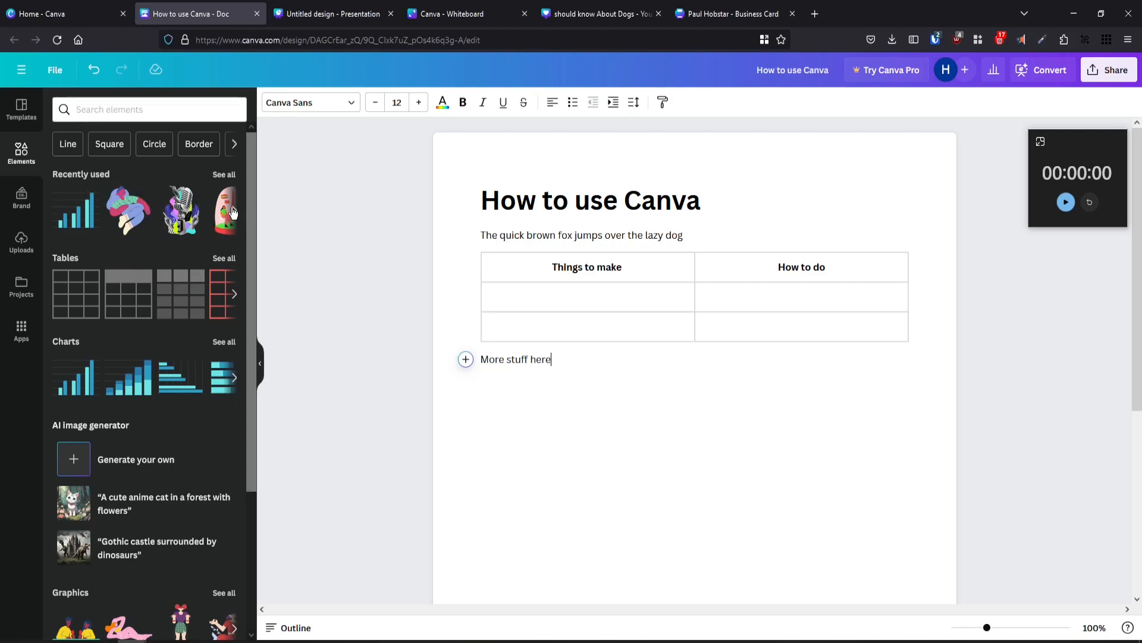
click(233, 210)
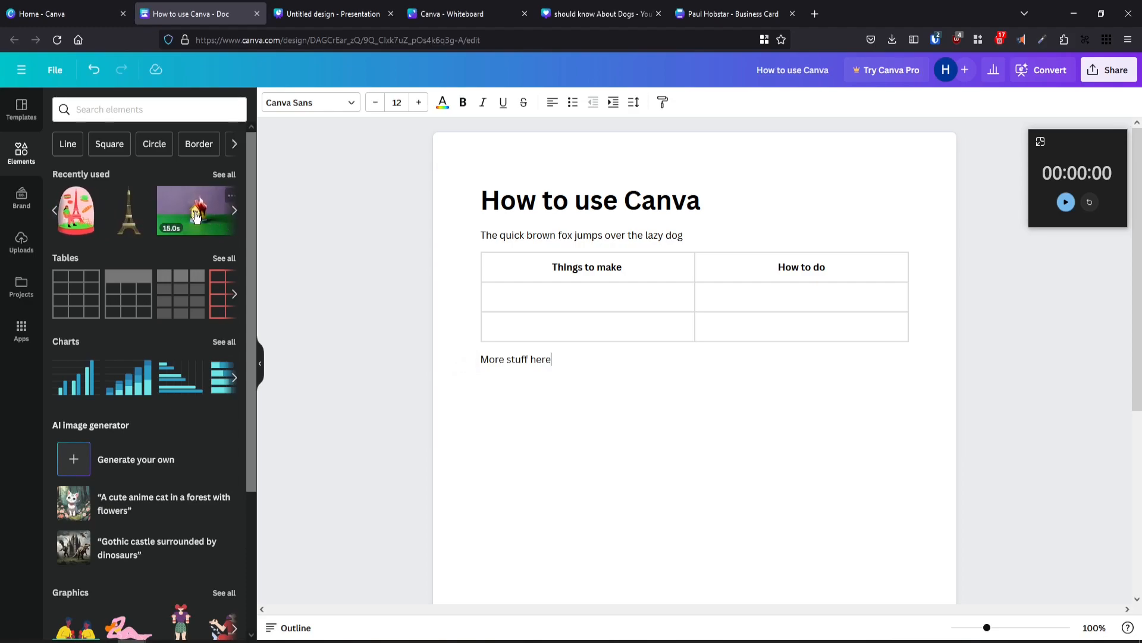
drag(200, 219, 523, 421)
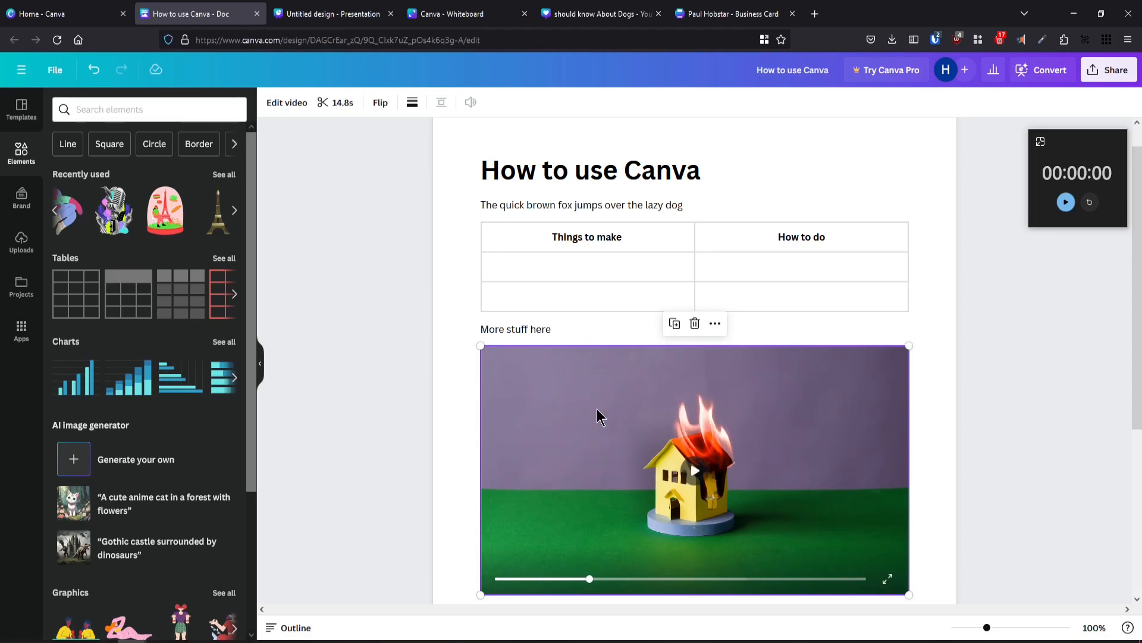
key(Delete)
Step: Browse the available elements and search them for "couch"
scroll(220, 467, down, 2)
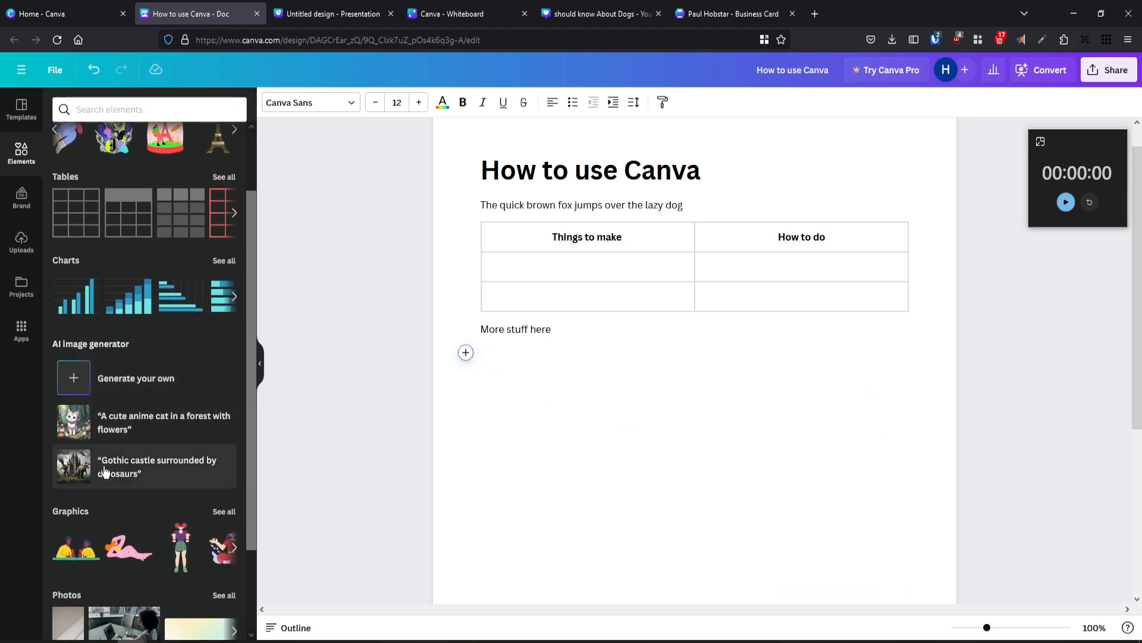
scroll(139, 503, down, 3)
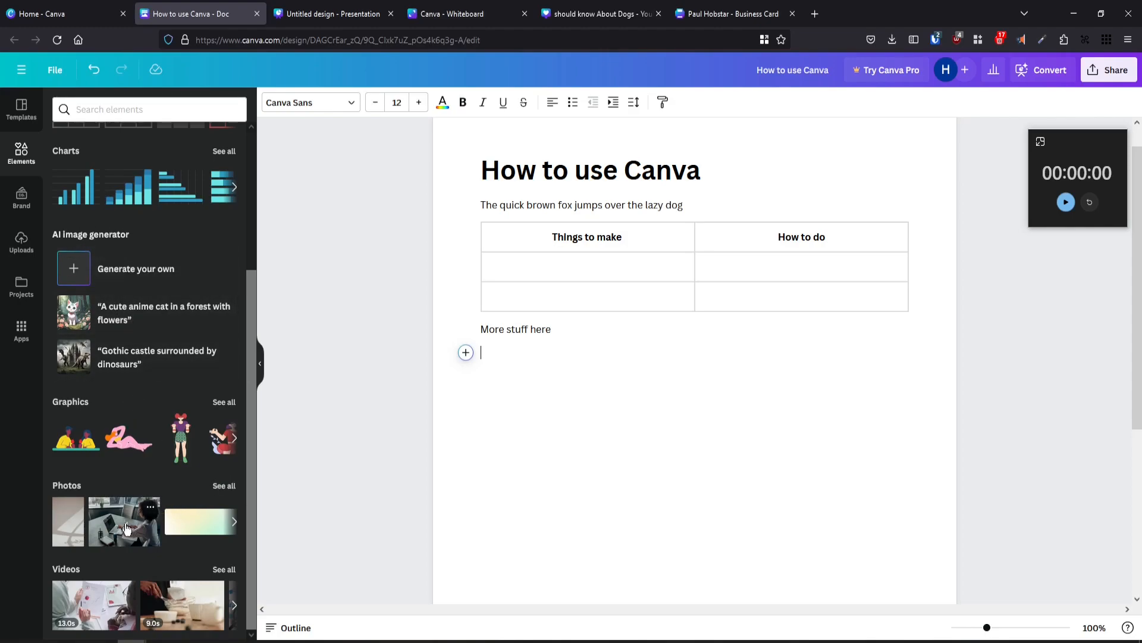
scroll(119, 589, up, 5)
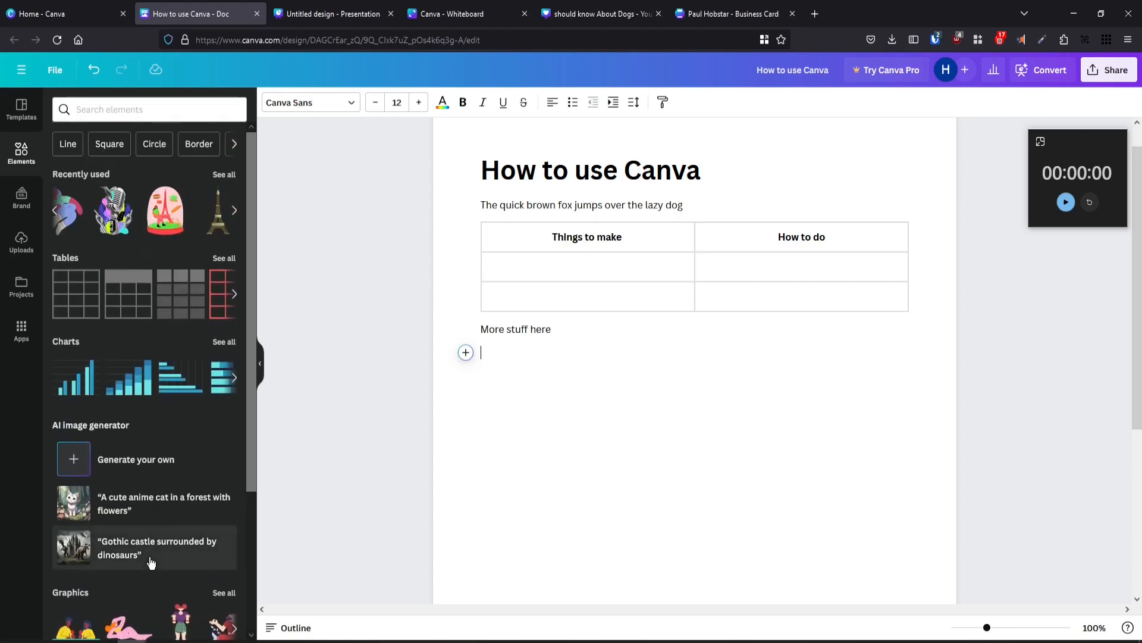
click(121, 111)
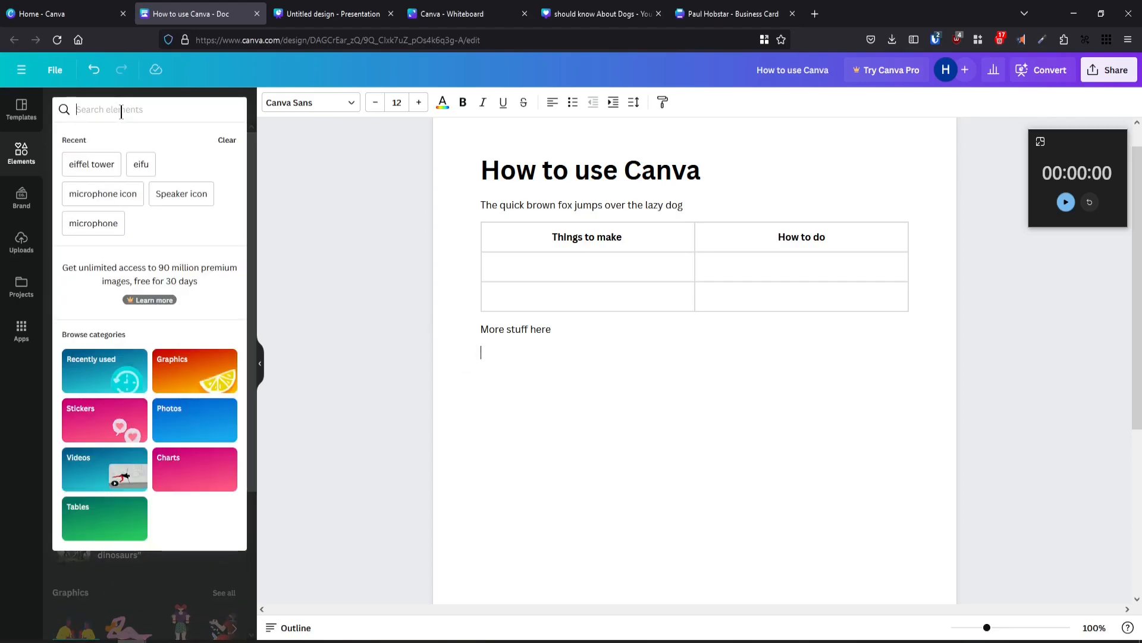
text(couch)
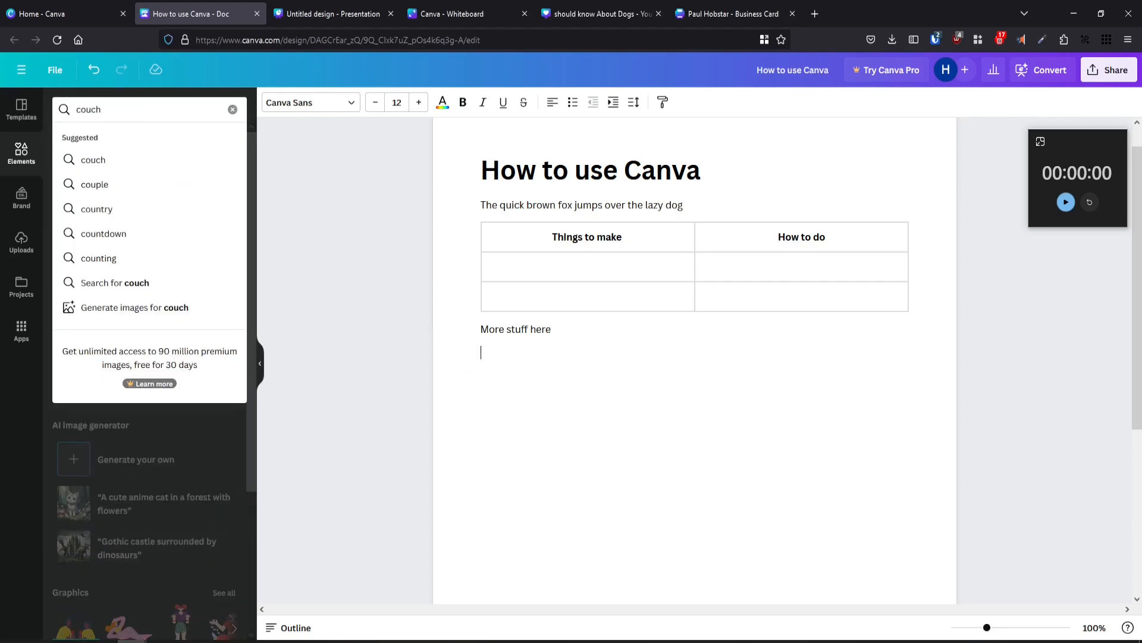
key(Return)
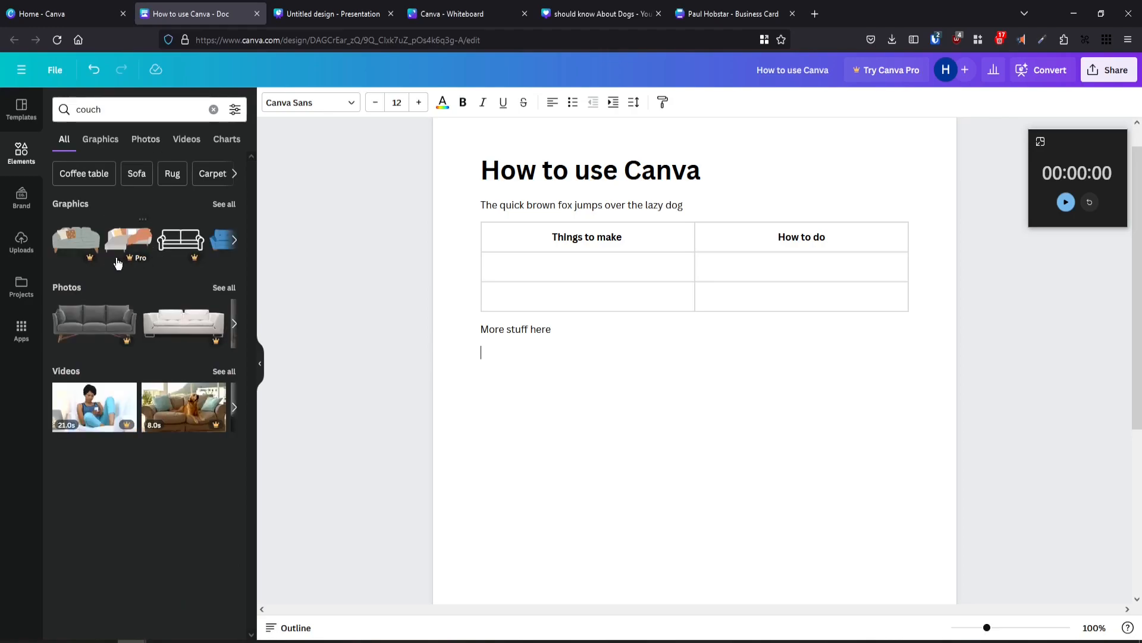
Step: Insert the light blue couch graphic with purple pillows below "More stuff here" and enlarge it
click(230, 243)
click(231, 243)
drag(76, 244, 595, 404)
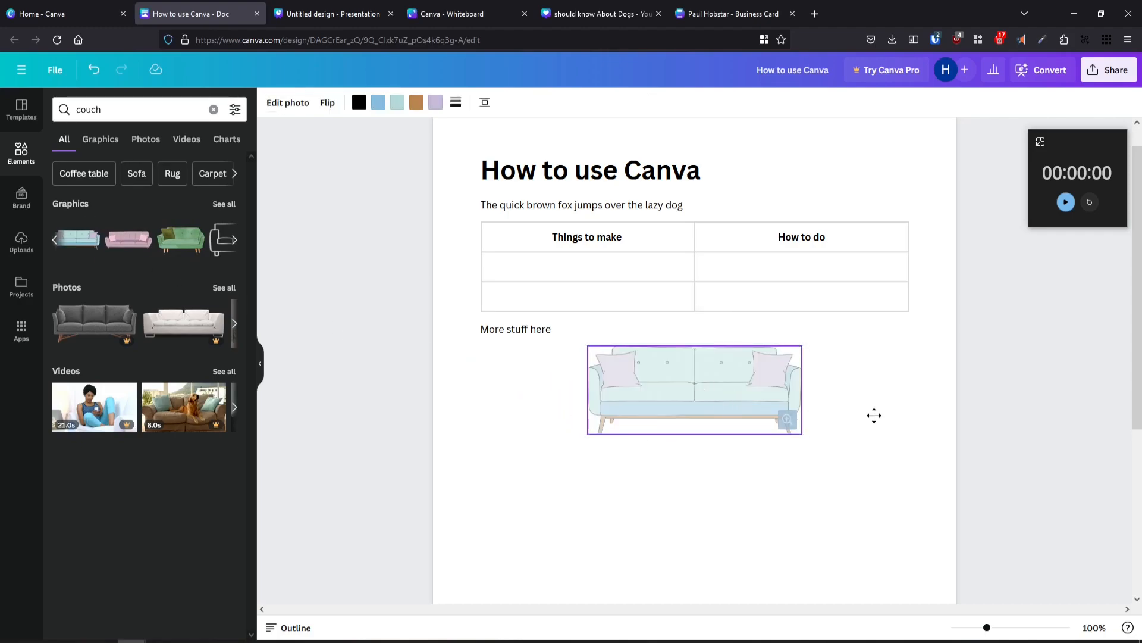
drag(801, 436, 841, 467)
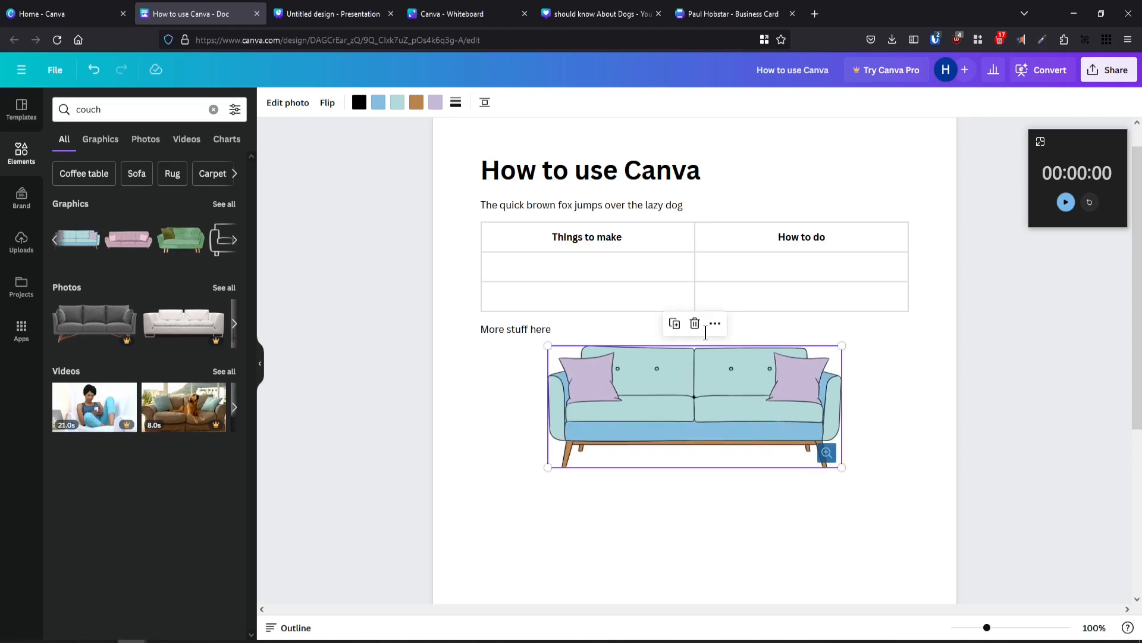
Step: View the couch's additional options and try its different alignments, ending with right alignment
click(715, 323)
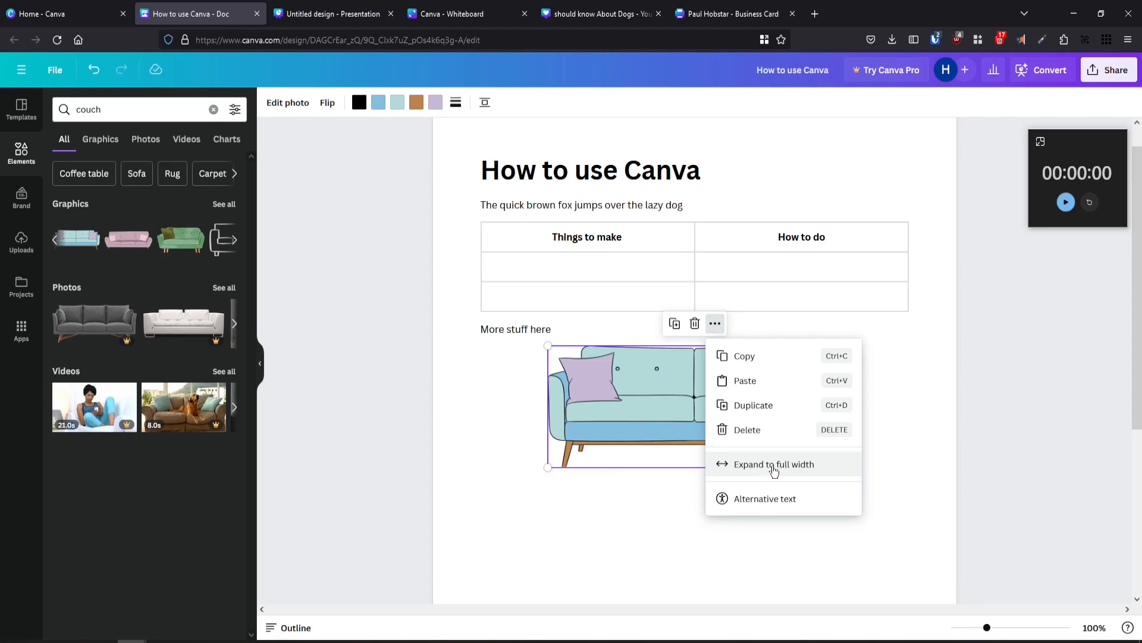
click(637, 392)
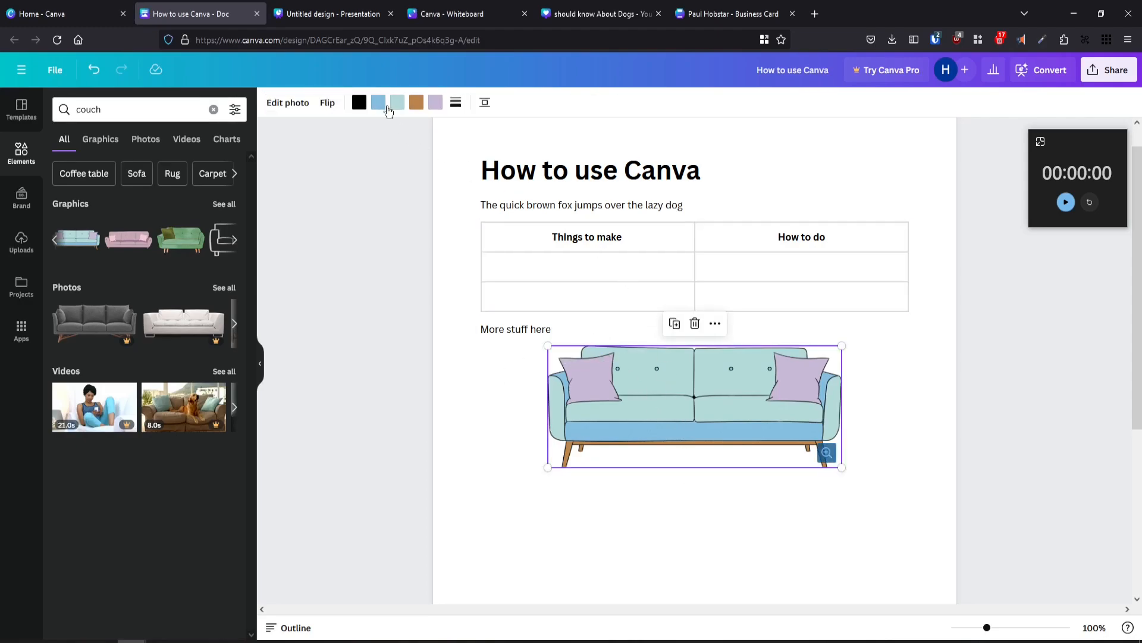
click(489, 105)
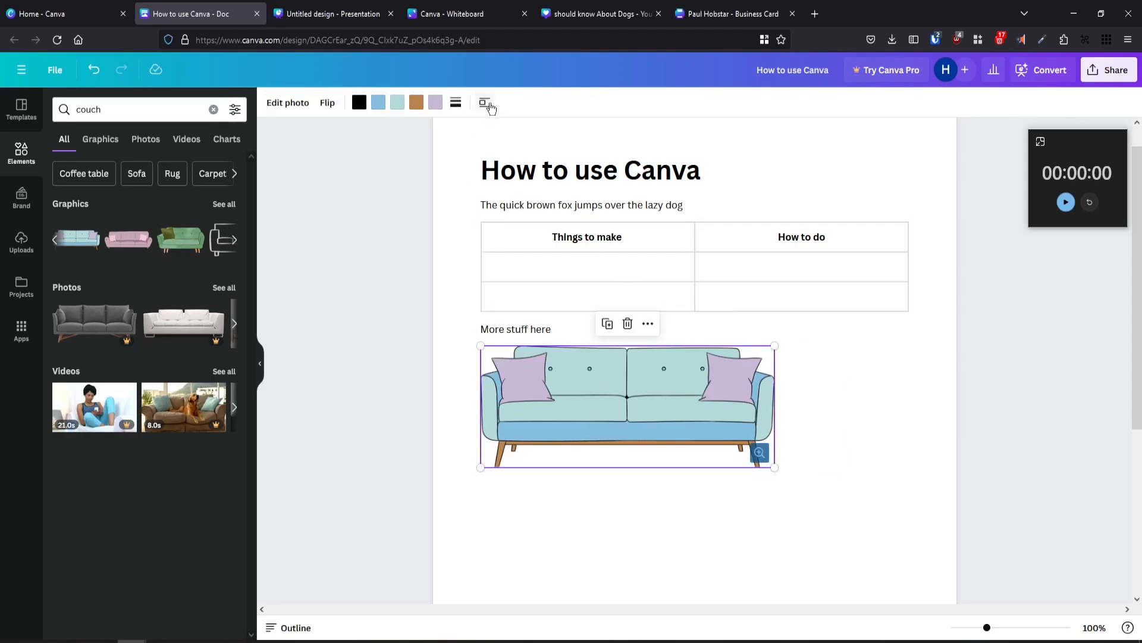
click(488, 104)
click(488, 105)
click(488, 106)
click(488, 106)
click(783, 324)
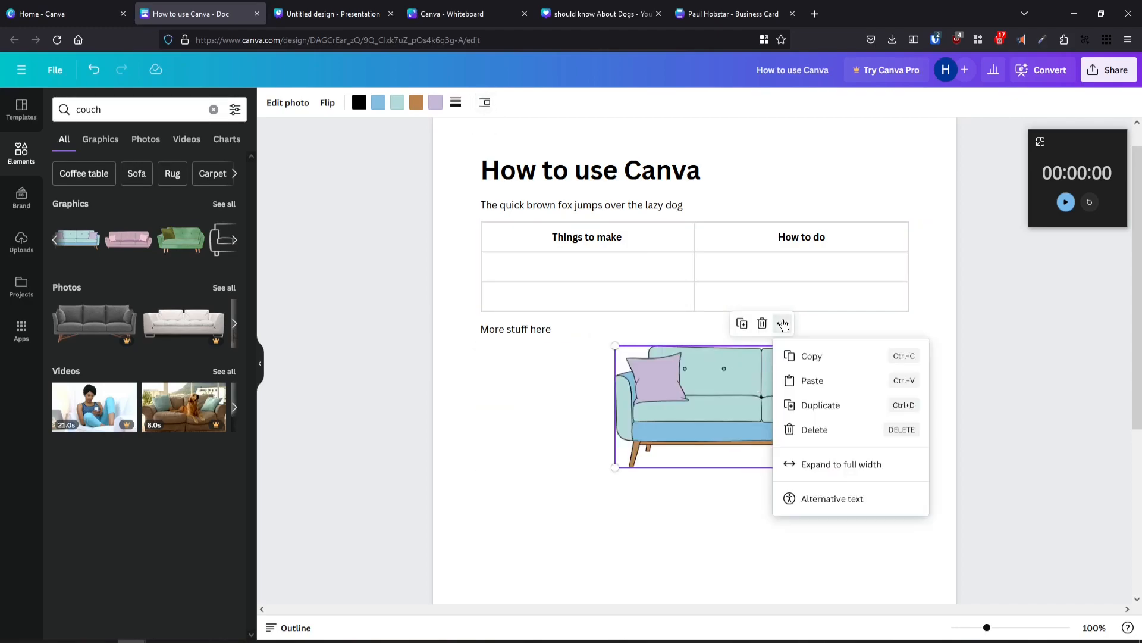
click(698, 436)
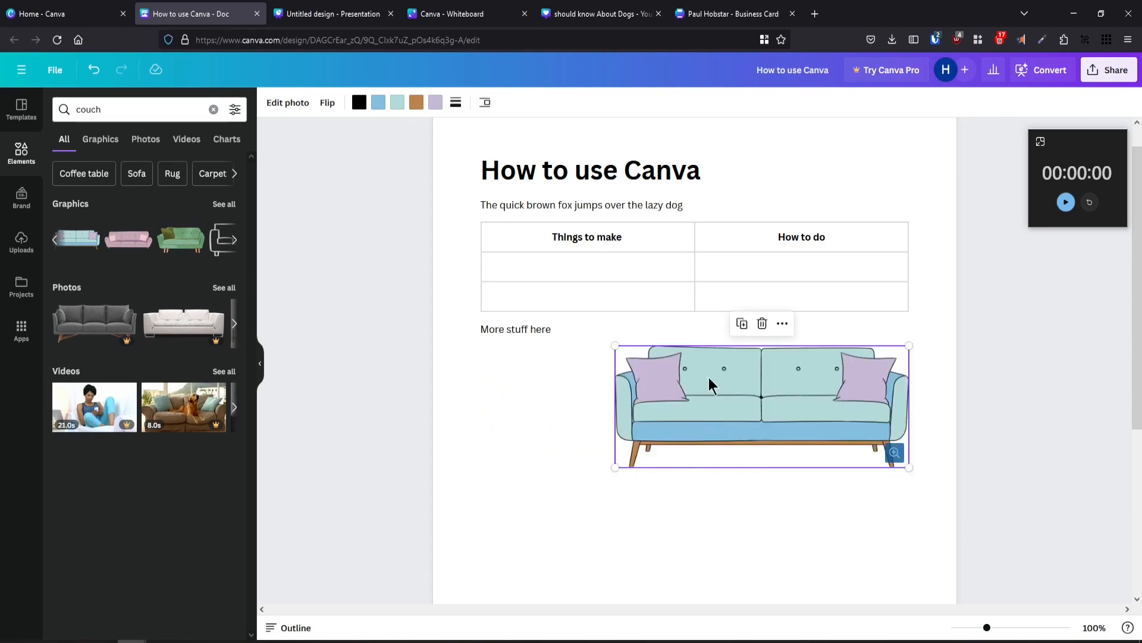
Step: Align the couch graphic to the left and enter the text "dfdf" below it
click(485, 103)
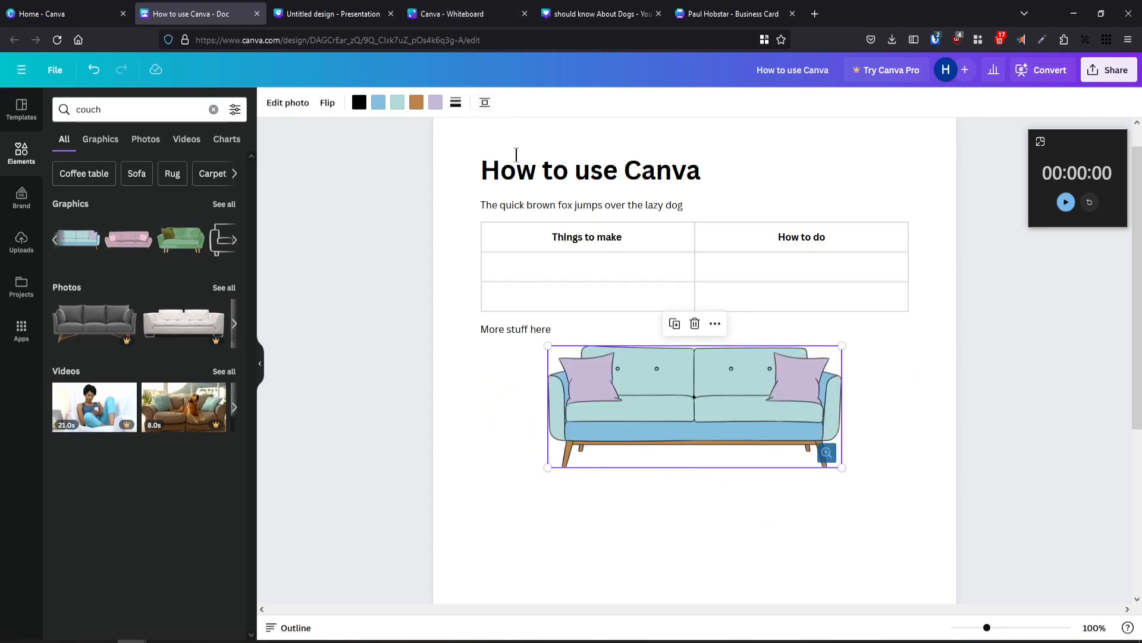
click(485, 103)
click(855, 443)
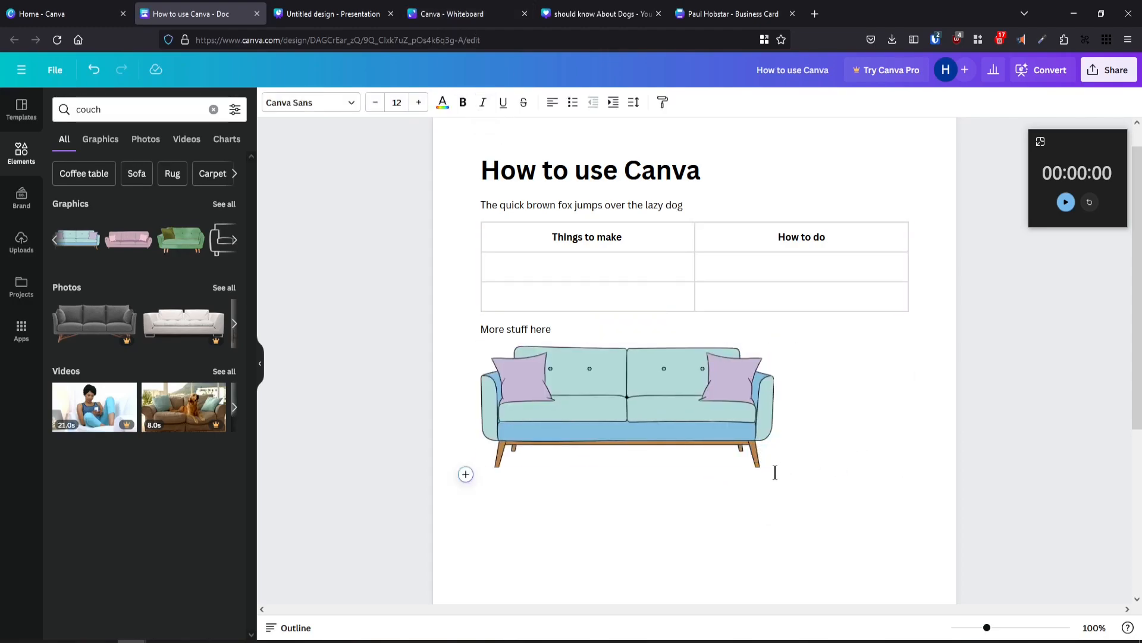
text(dfdf)
Step: Switch to the presentation design and replace the first slide's title with "My Presentation"
click(334, 14)
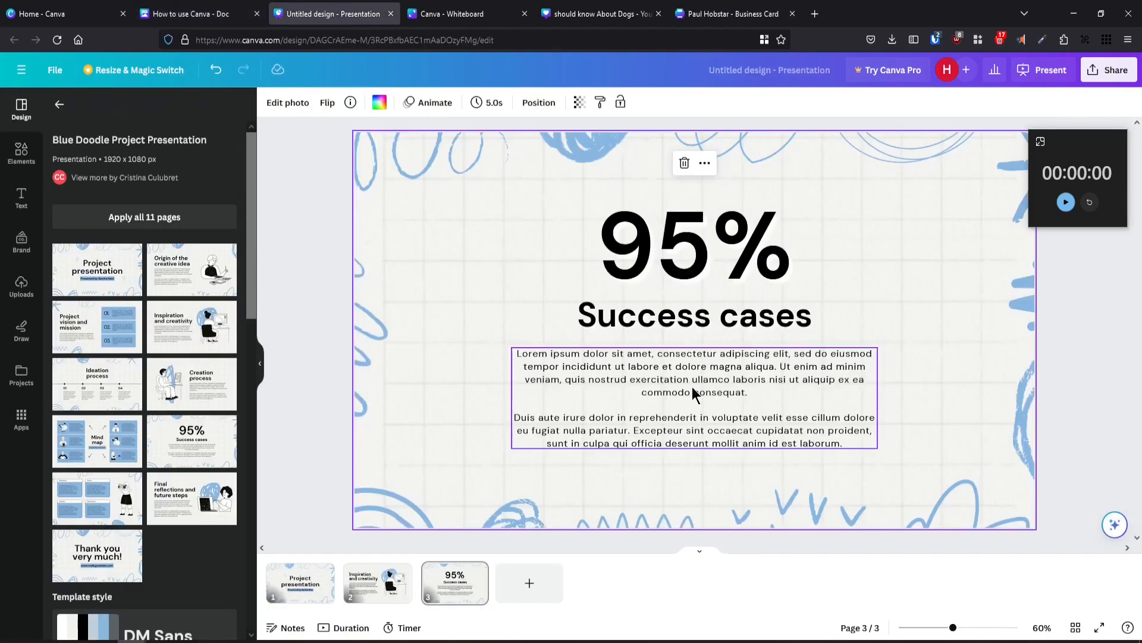
click(296, 582)
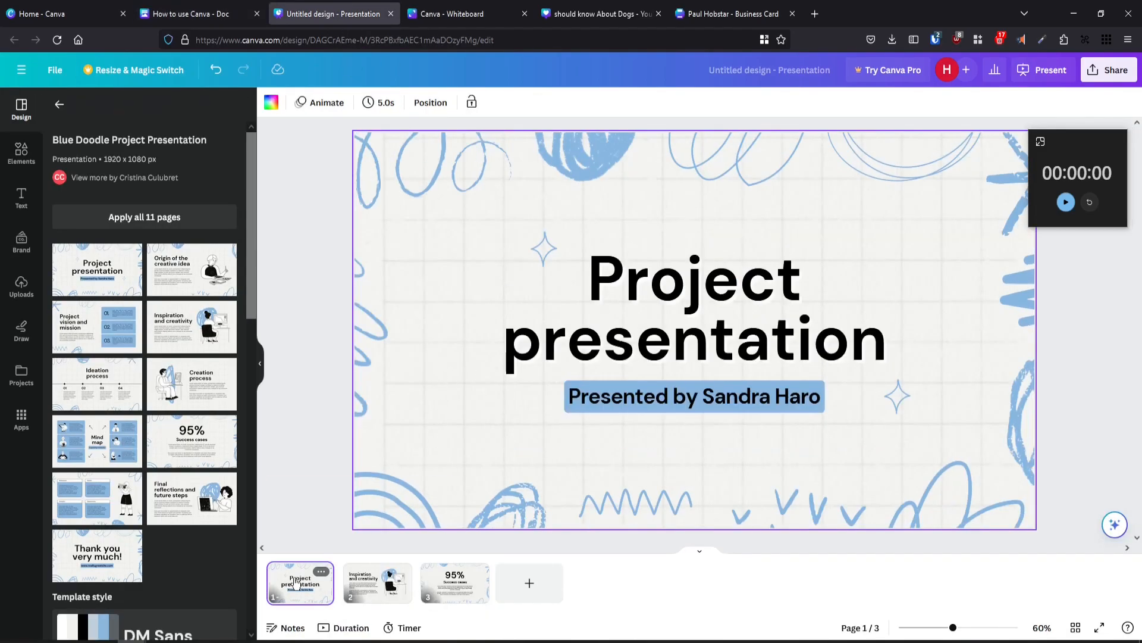
click(665, 292)
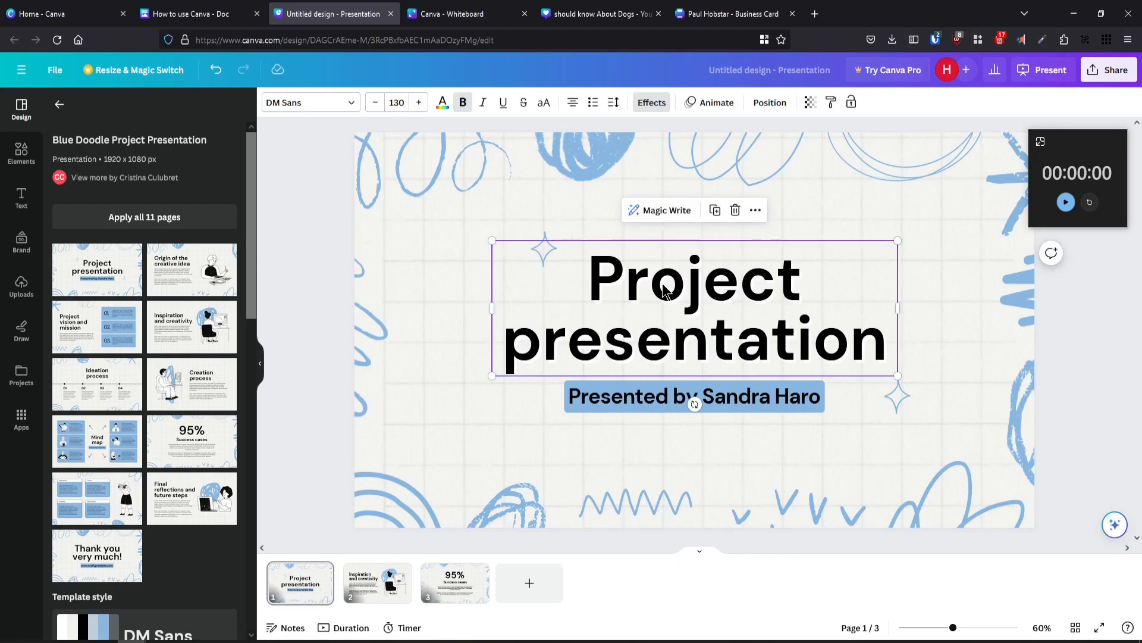
double_click(695, 280)
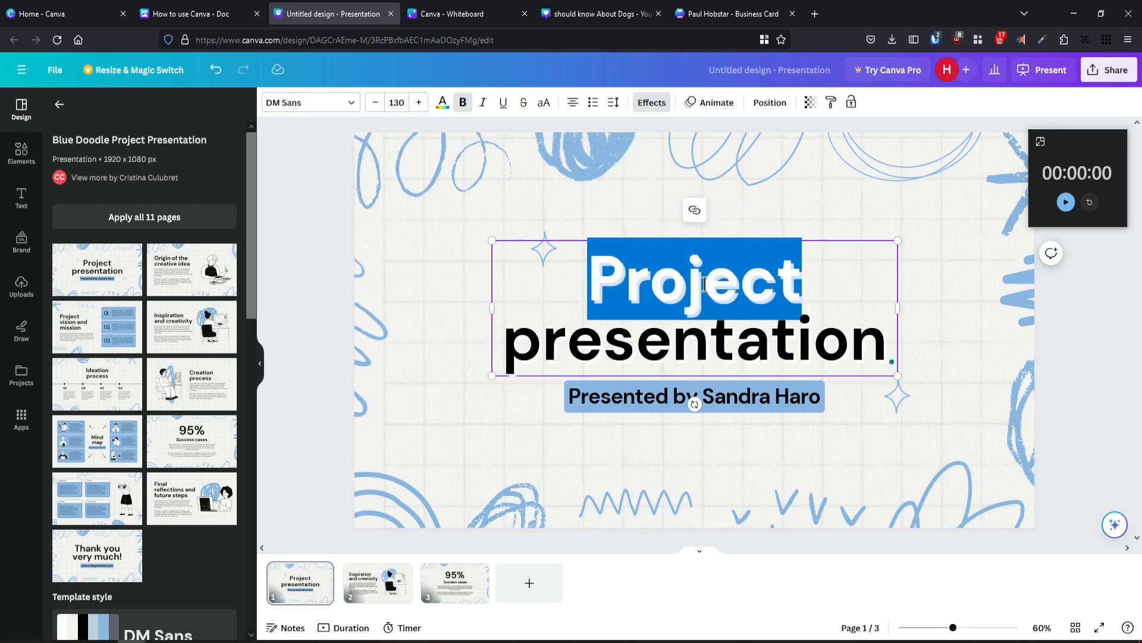
key(Delete)
key(Delete)
key(Delete)
key(Delete)
key(Delete)
key(Delete)
key(Delete)
key(Delete)
key(Delete)
key(Delete)
key(Delete)
key(Delete)
key(Delete)
key(Delete)
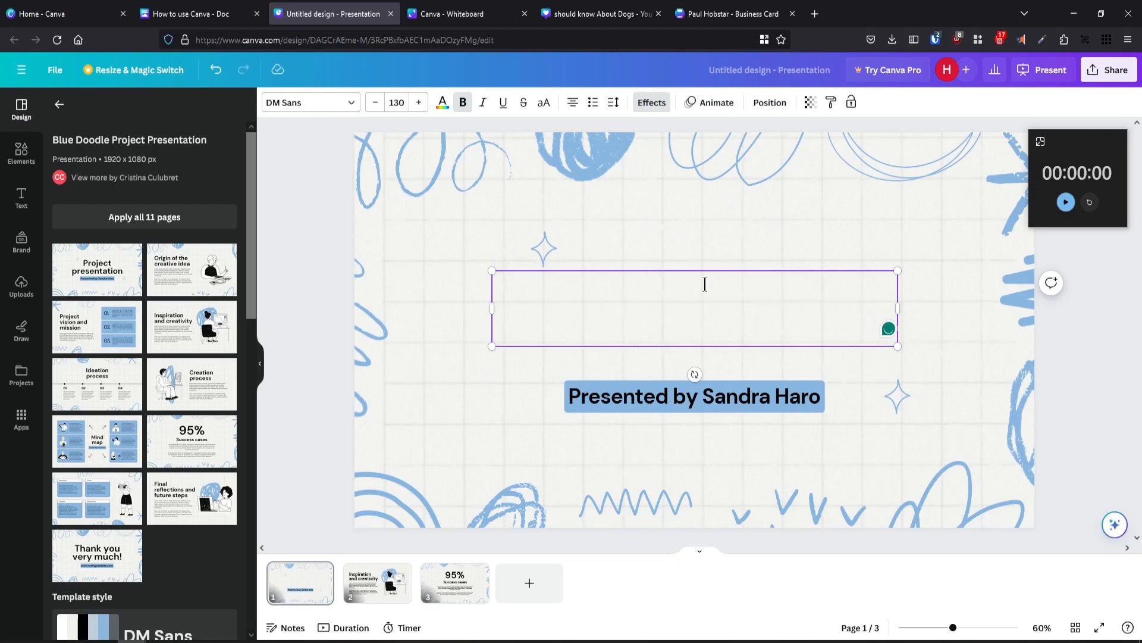
text(My Pres)
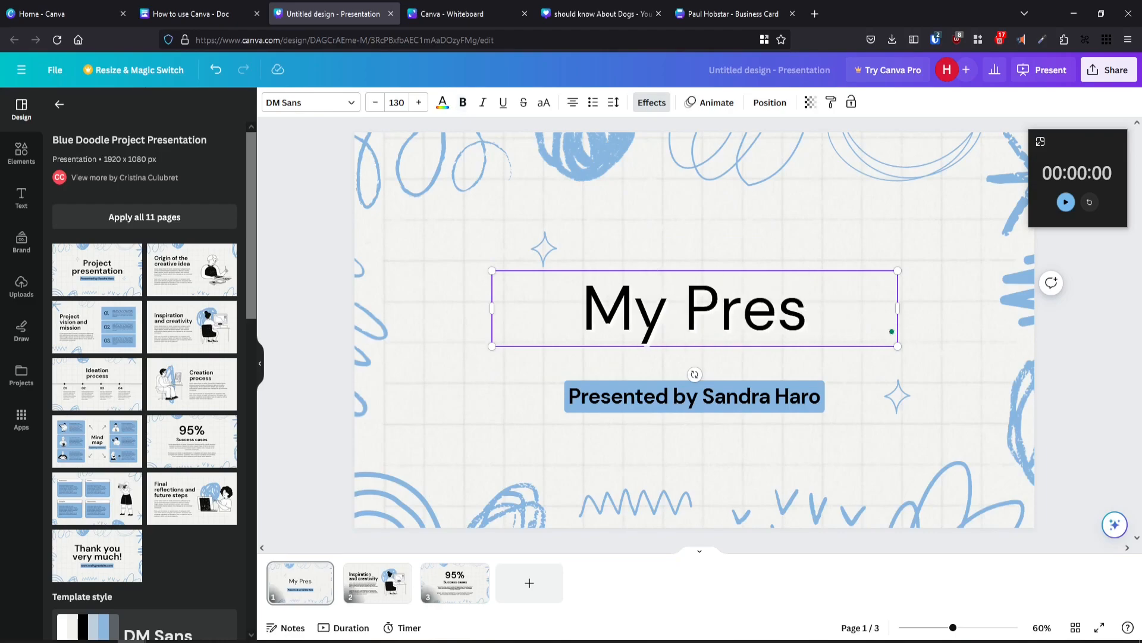
text(entation)
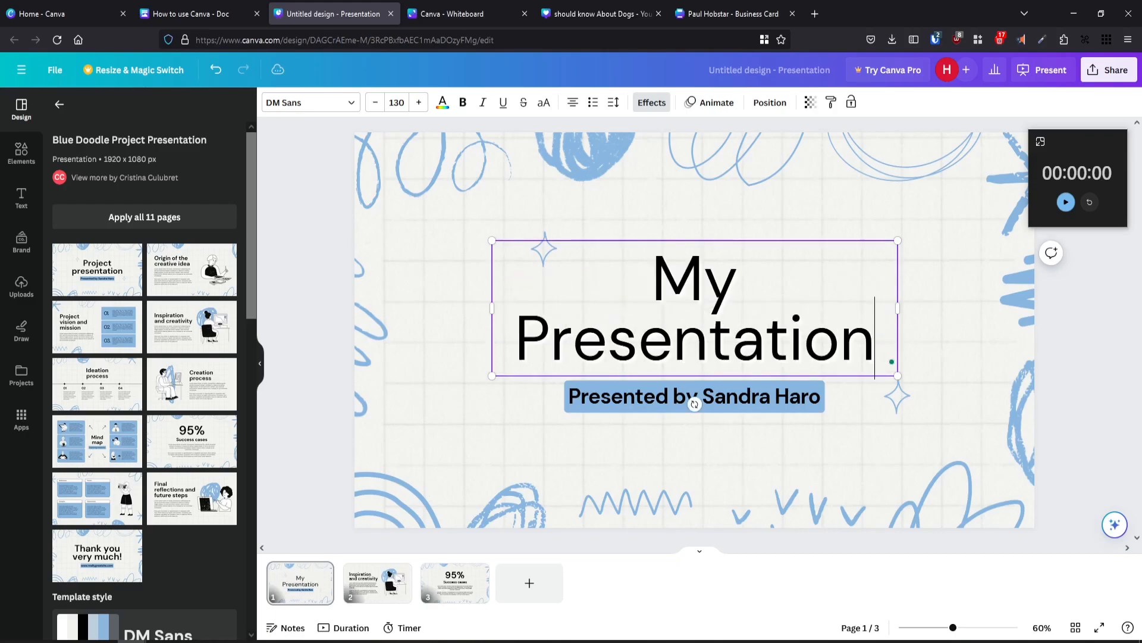
Step: Replace the sample name after "Presented by" with the presenter's name and open the second slide
click(691, 394)
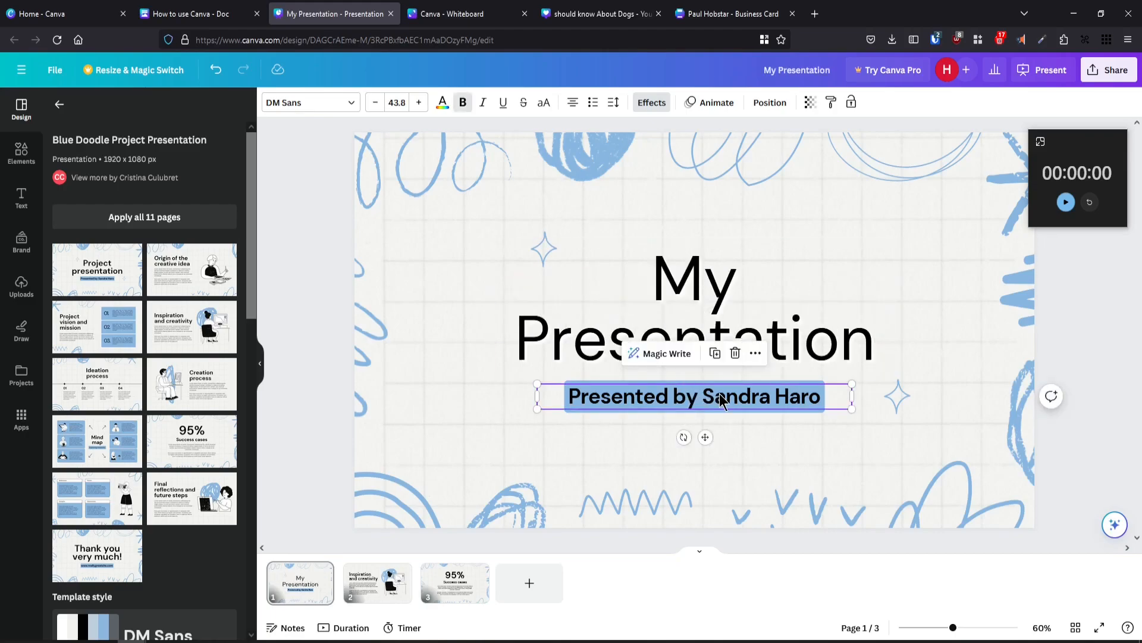
click(716, 397)
drag(707, 397, 821, 421)
text(Paul H)
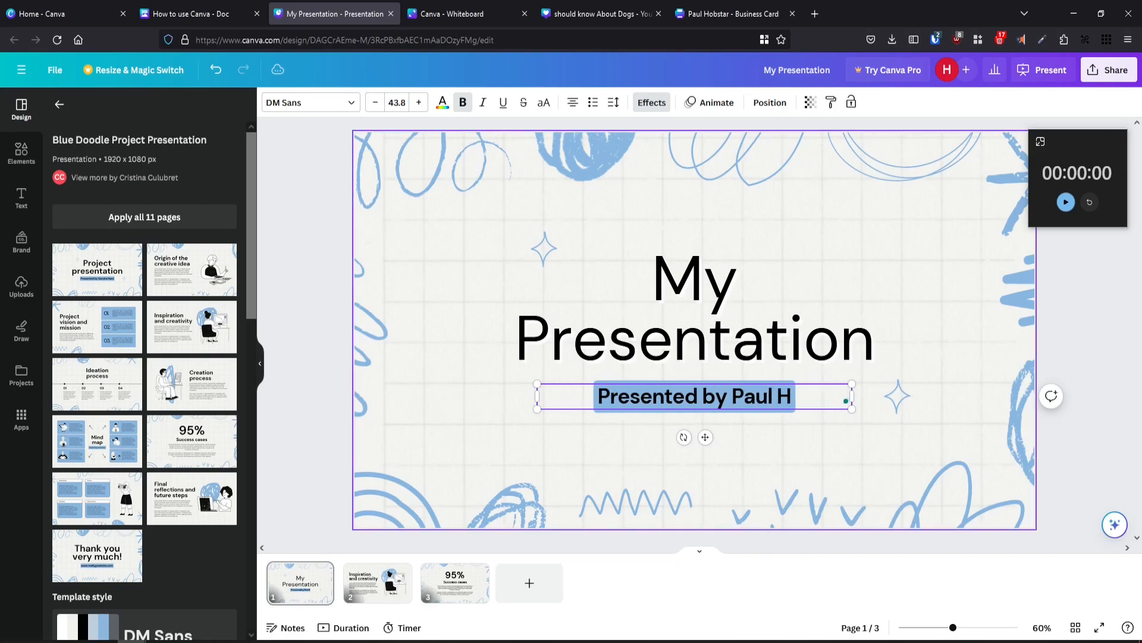
click(379, 581)
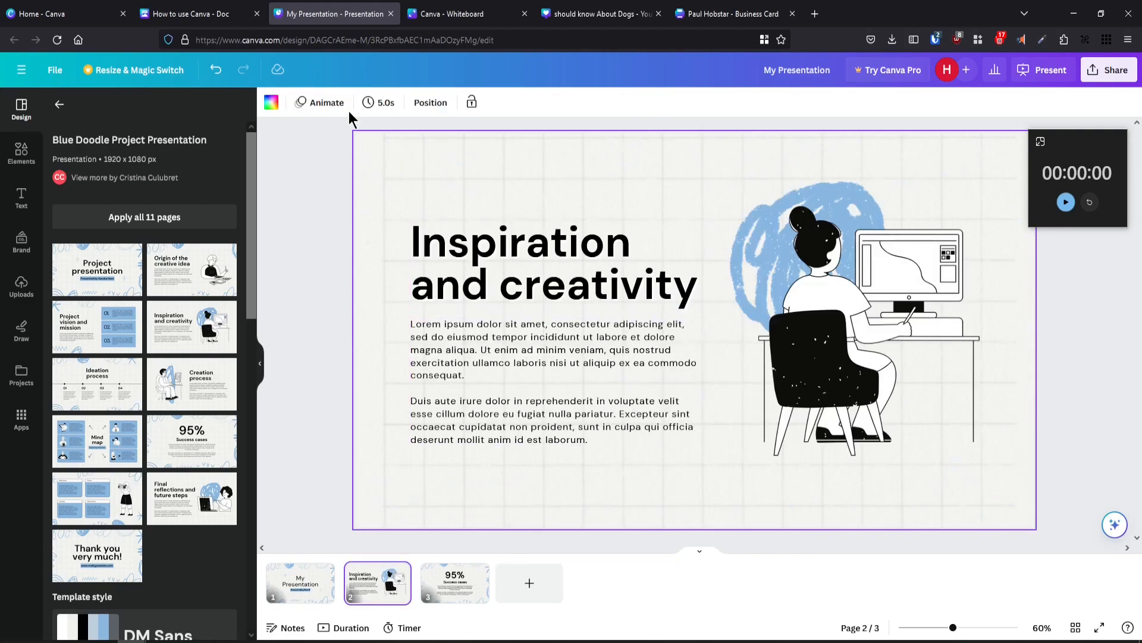
Step: Browse the page animations for the second slide and apply the Fun animation to it
click(318, 108)
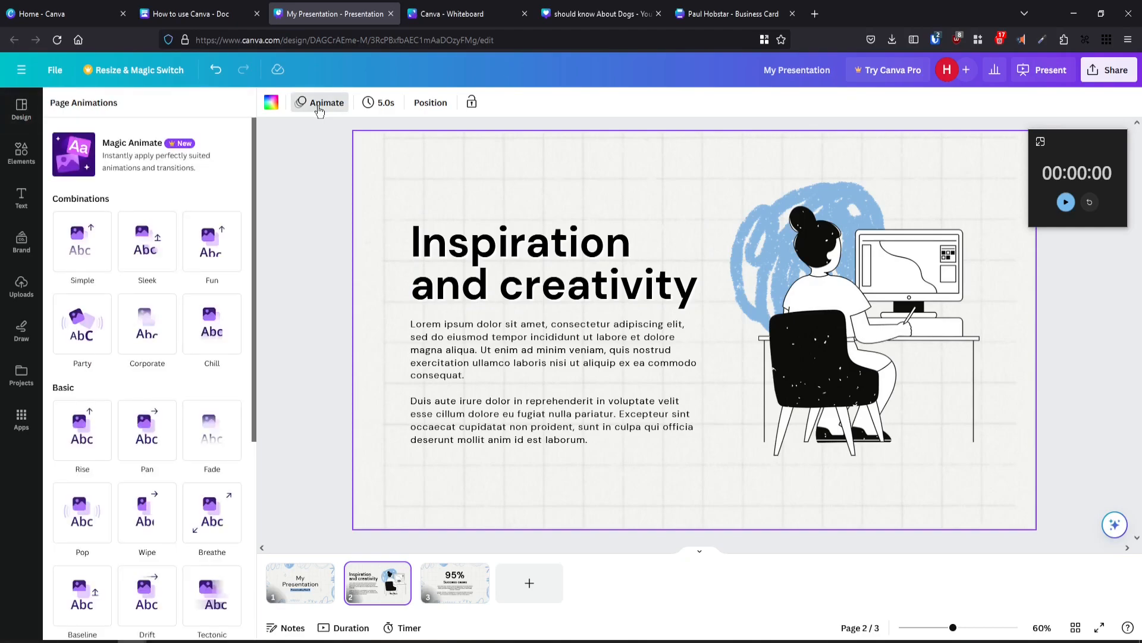
click(145, 331)
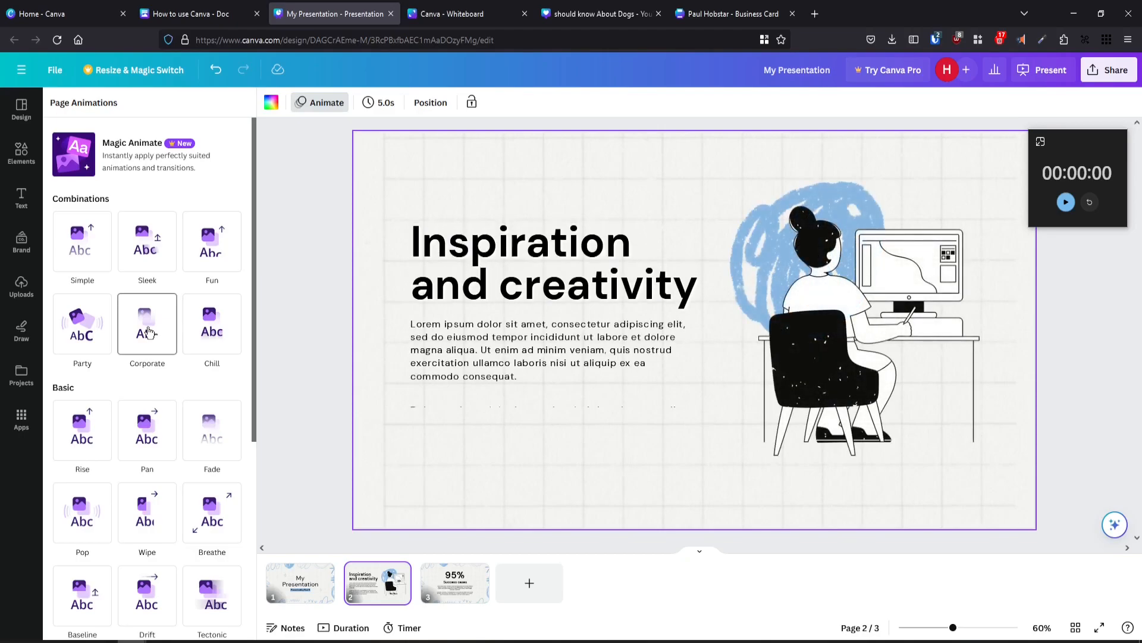
click(226, 329)
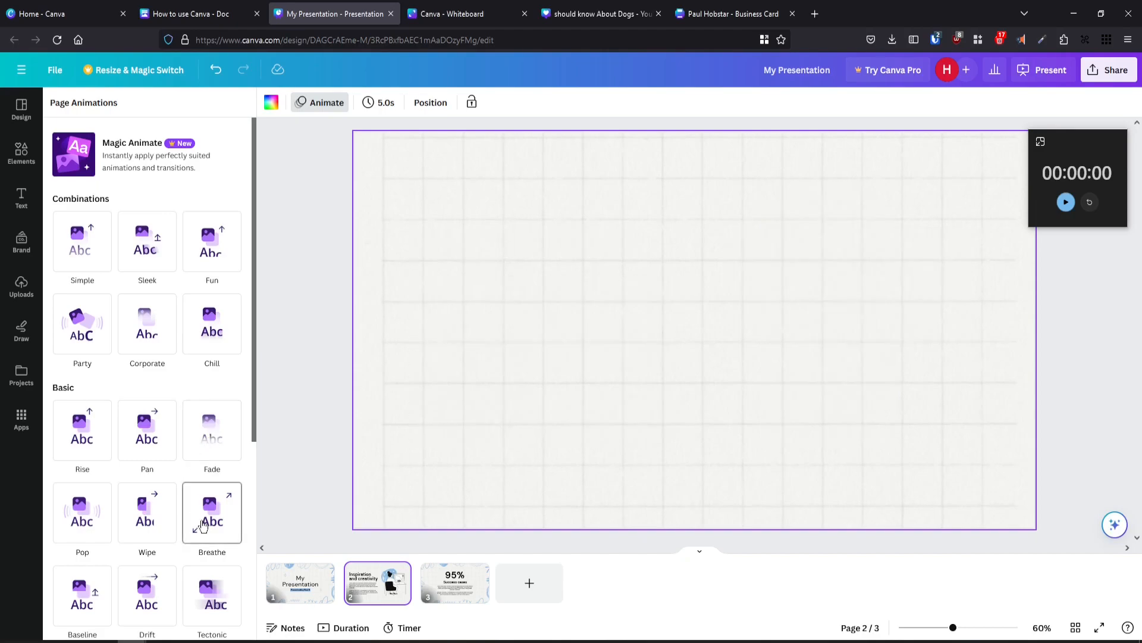
scroll(202, 452, down, 5)
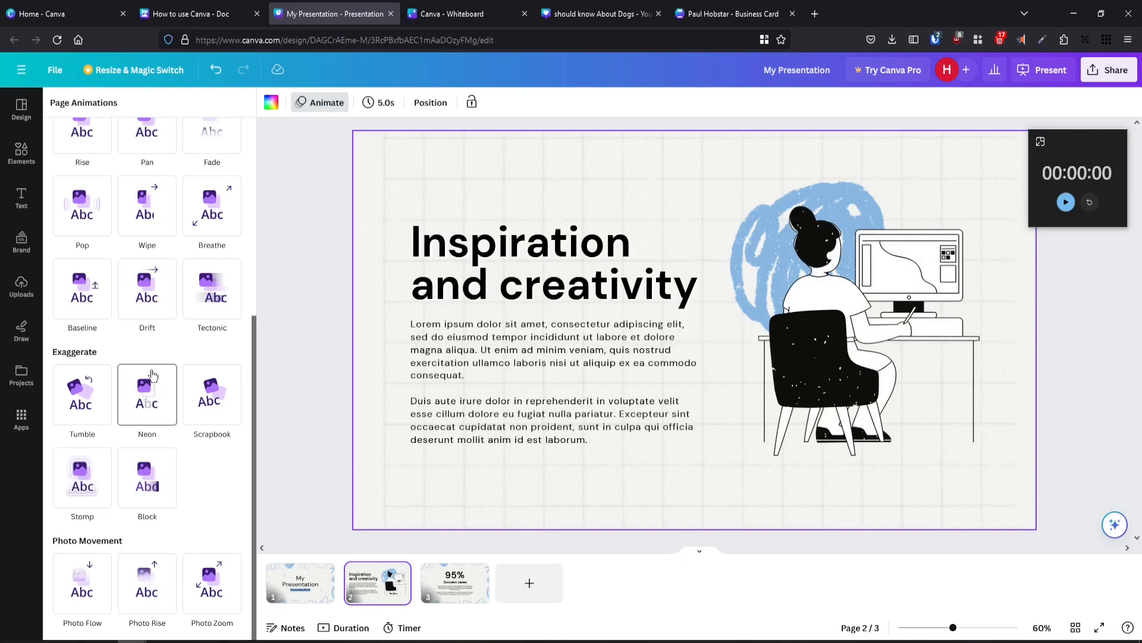
scroll(232, 226, up, 5)
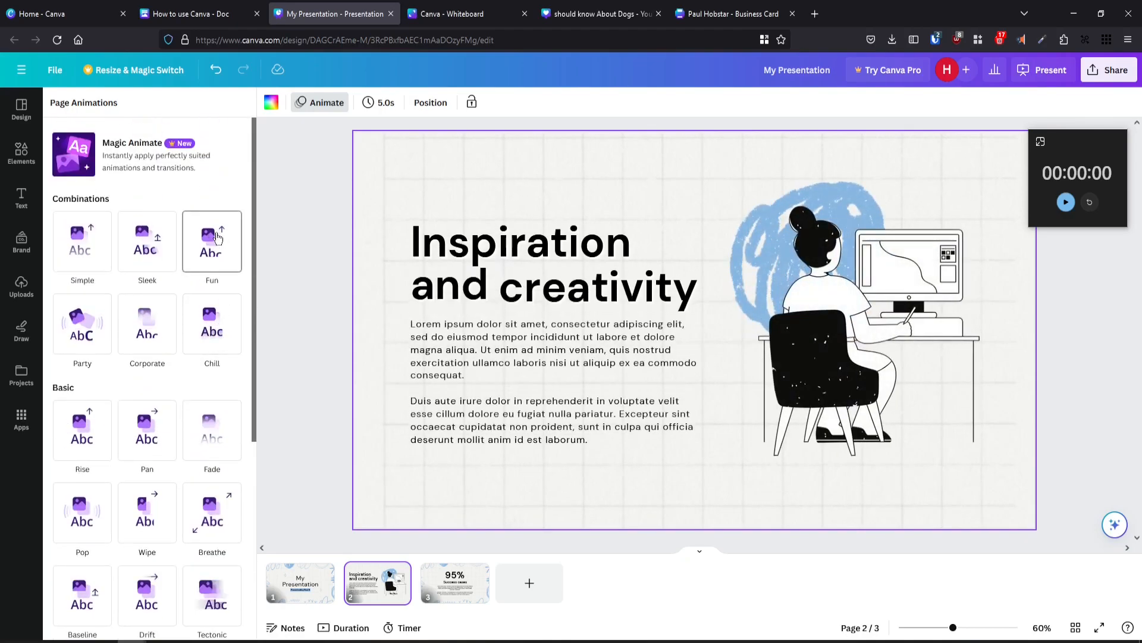
click(218, 238)
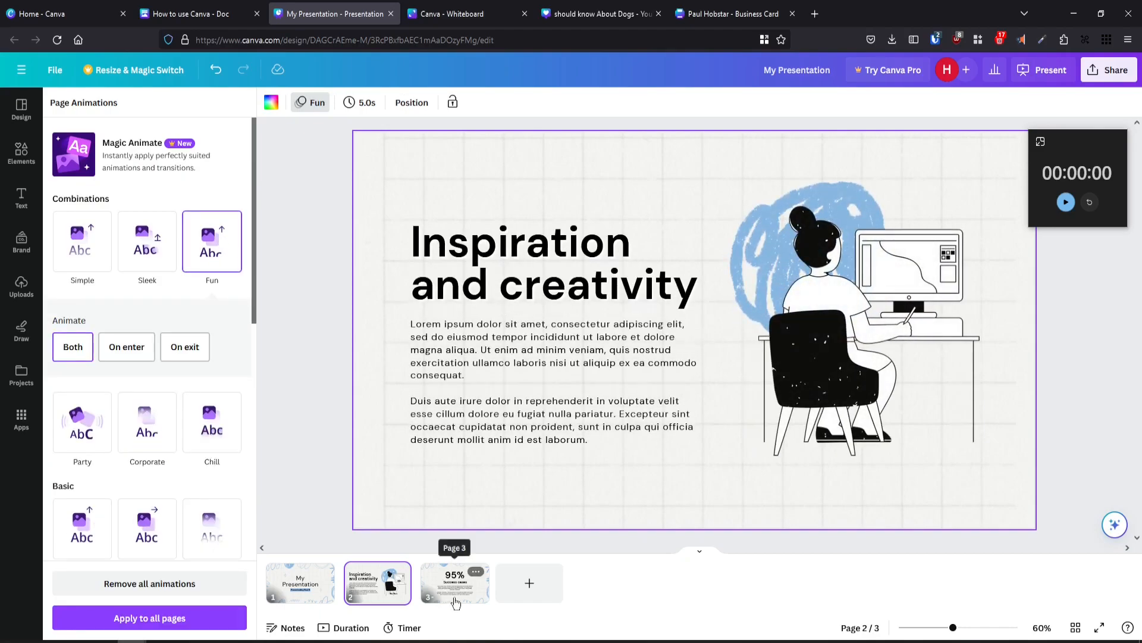
Step: Try the Party page animation on the third slide, settle on Corporate, and close the timer
click(455, 602)
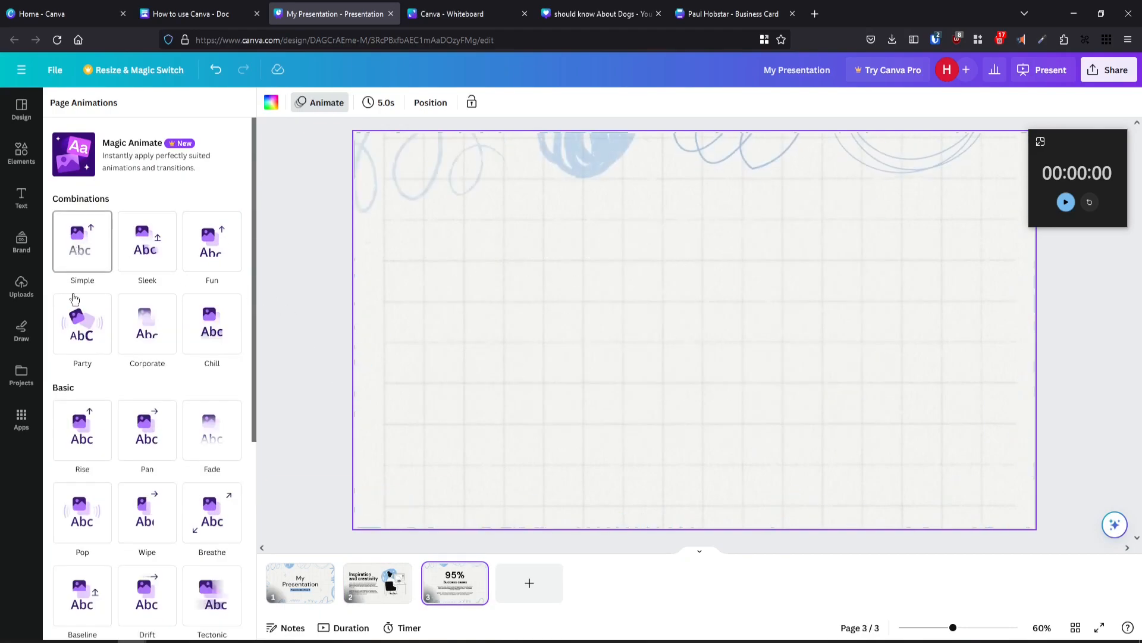
click(78, 327)
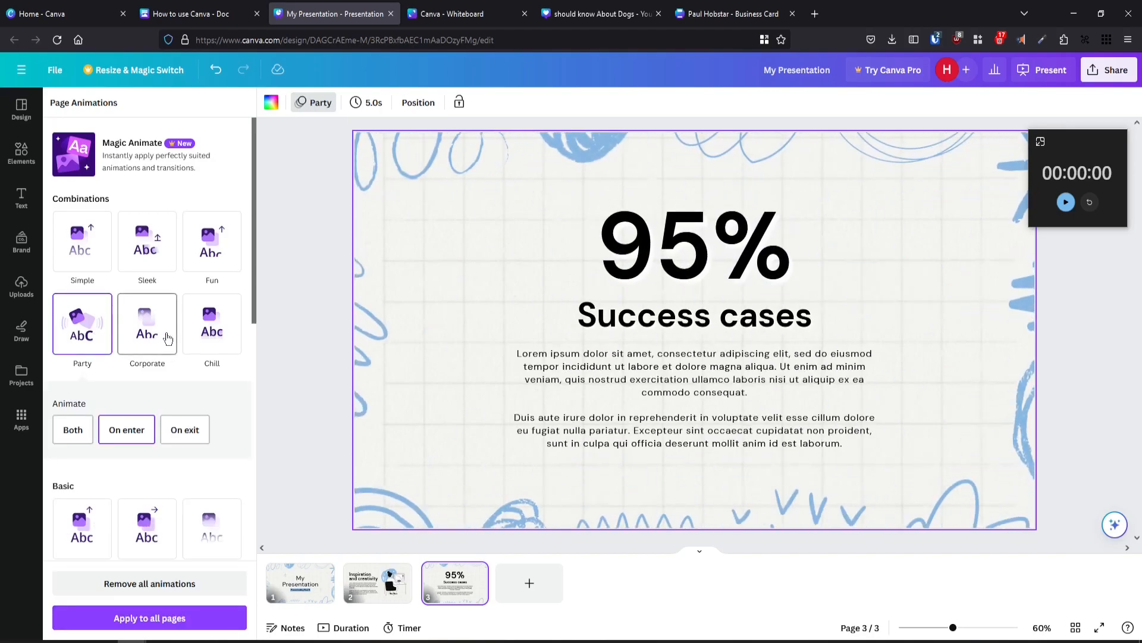
click(148, 329)
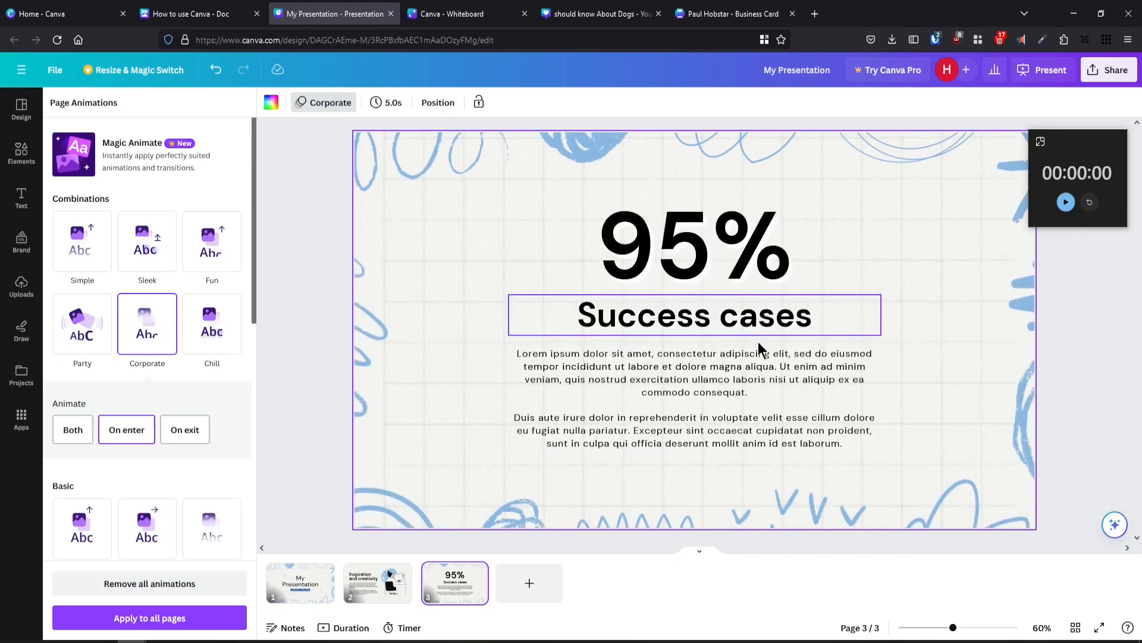
click(1115, 140)
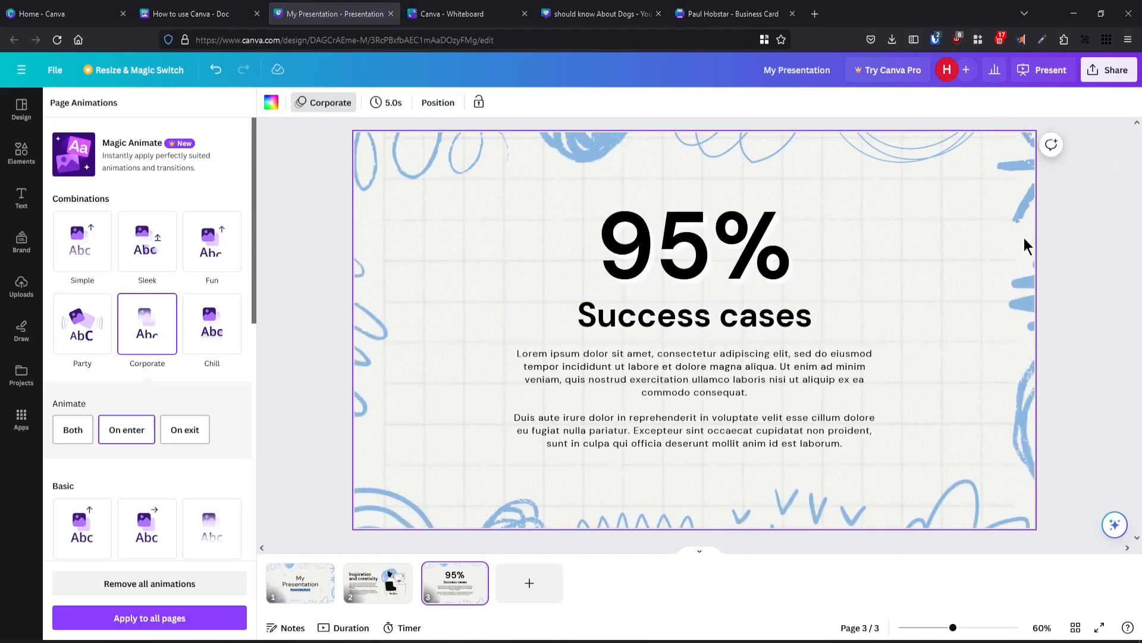
Step: Present the design in full screen, go back to the first slide and advance through the slides to preview their animations
click(1042, 74)
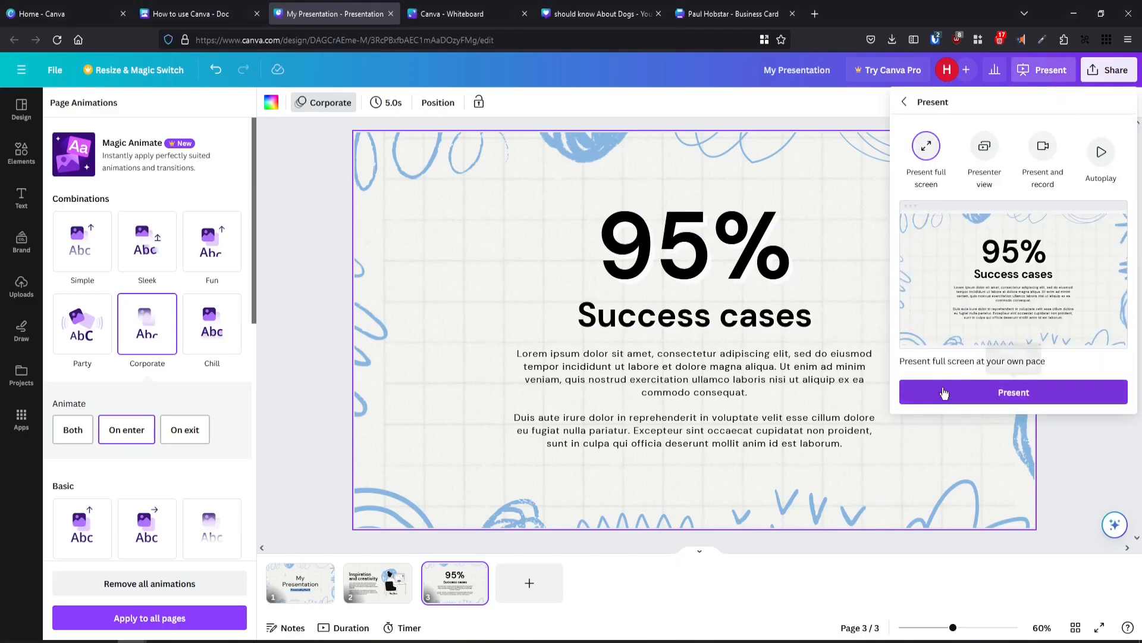
click(1004, 389)
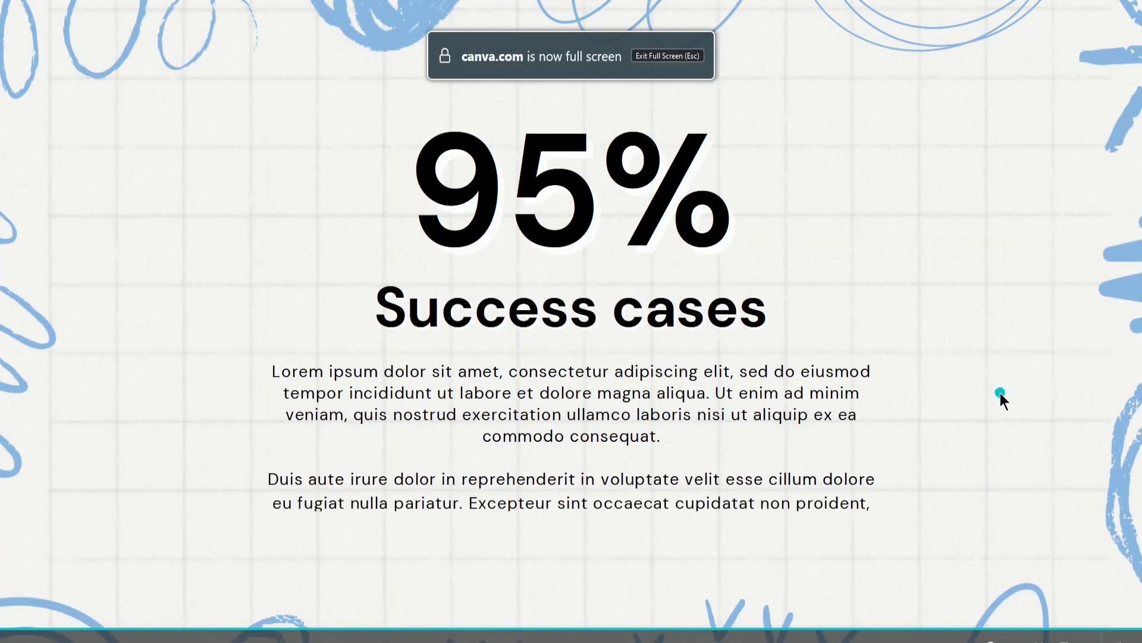
mouse_move(57, 639)
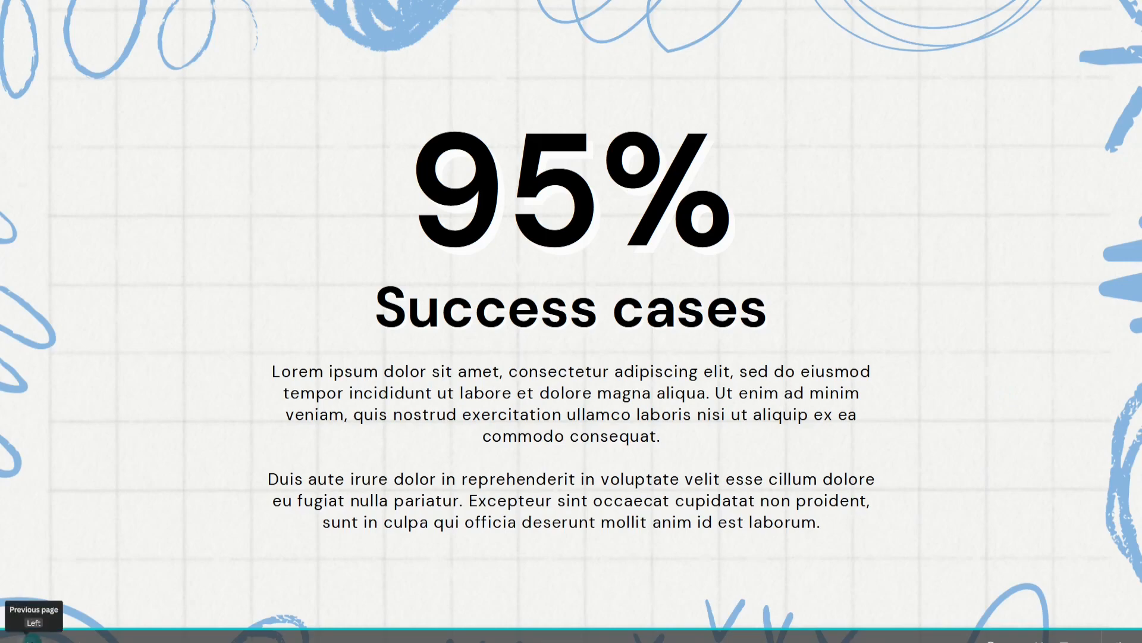
click(30, 639)
click(26, 640)
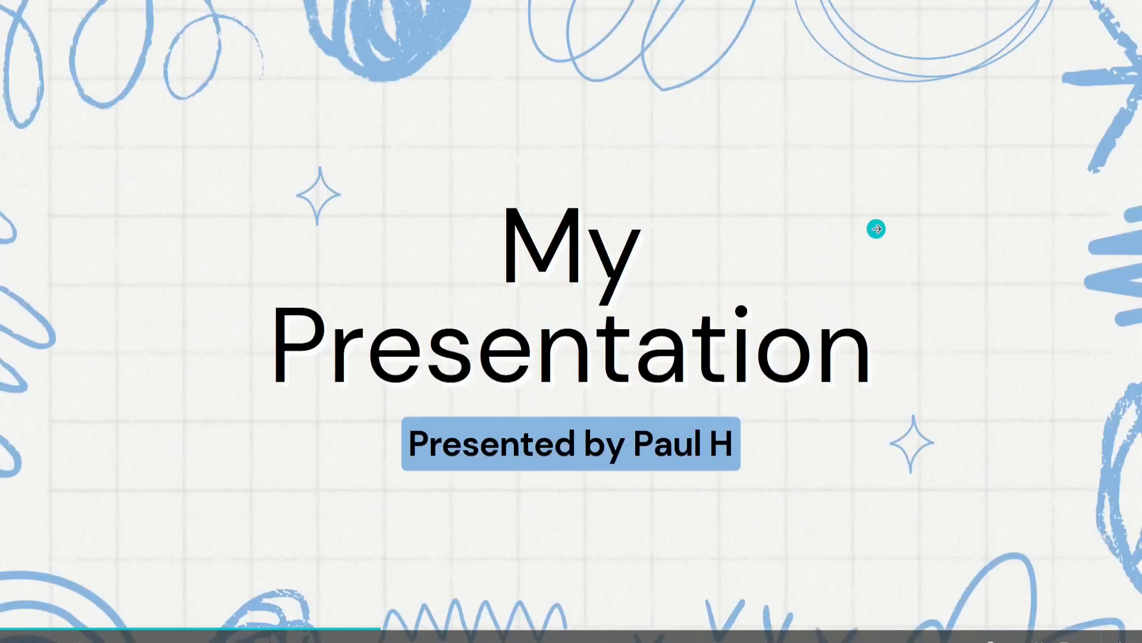
click(877, 229)
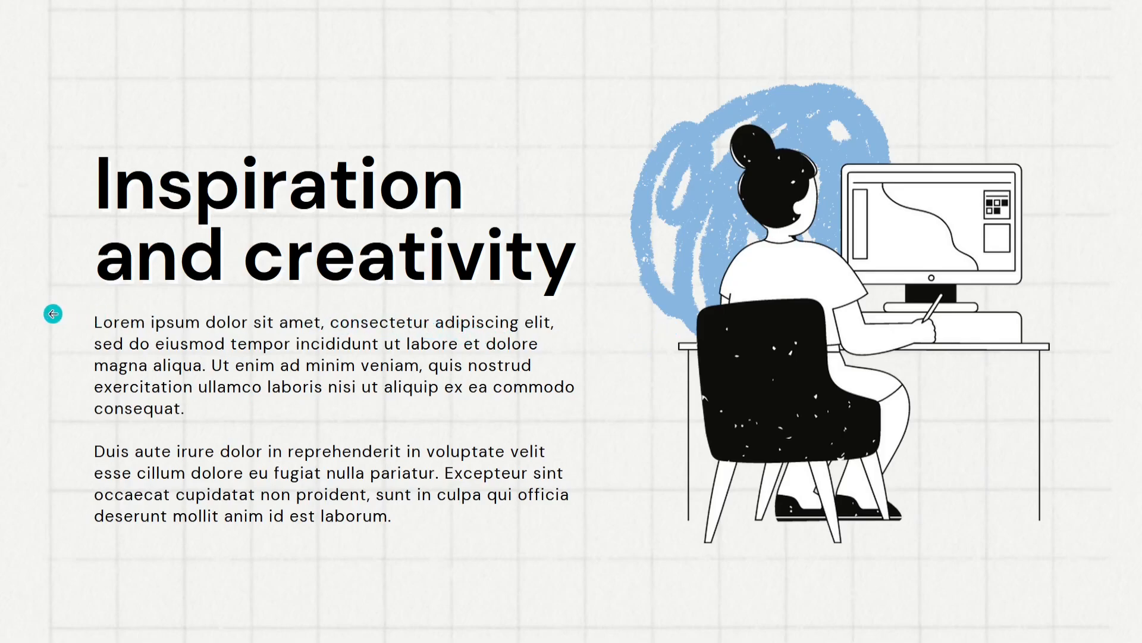
click(607, 283)
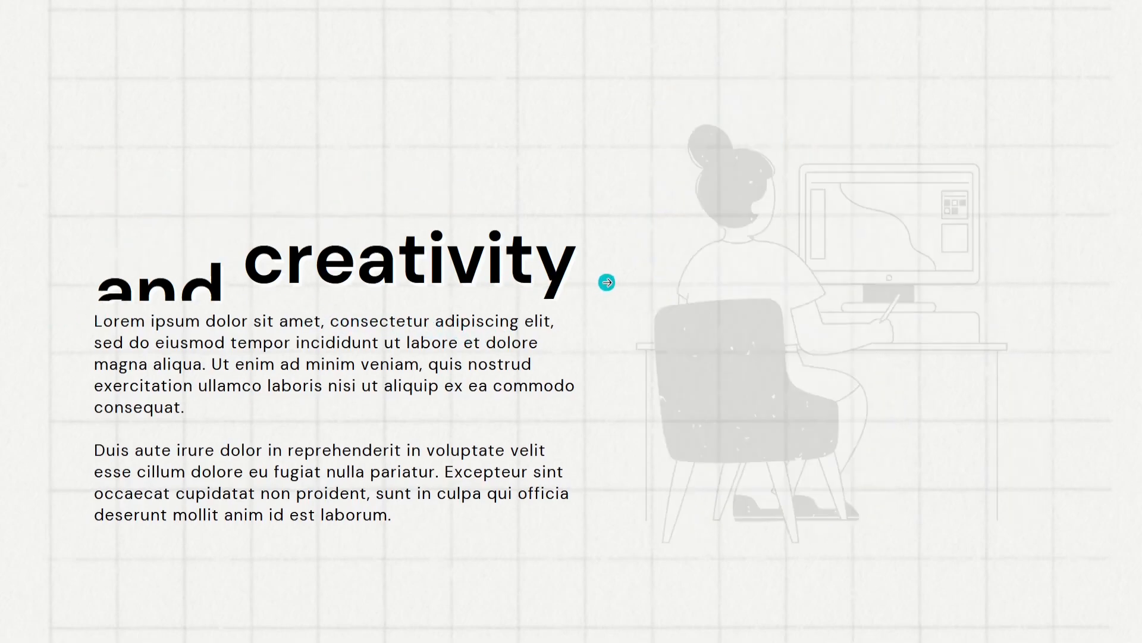